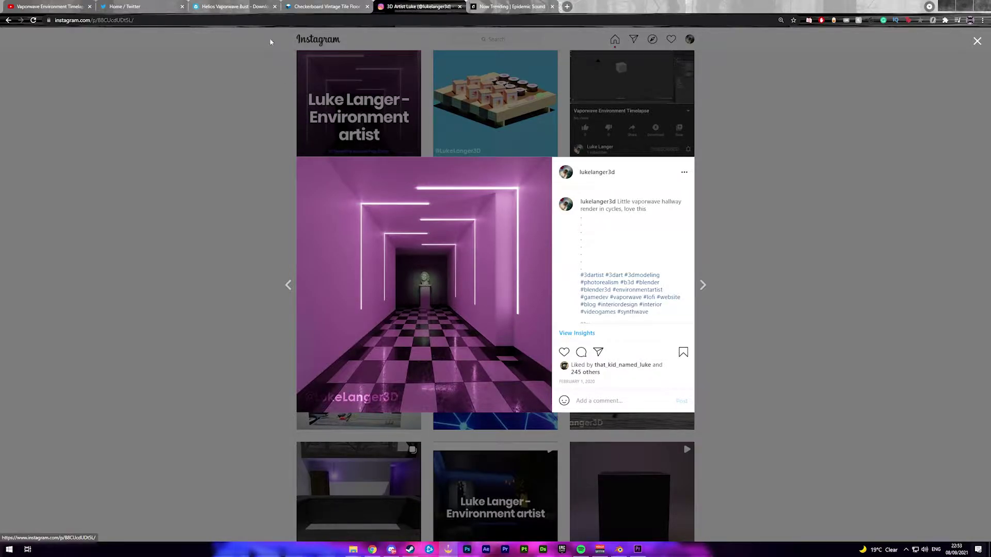
Switch to the Checkerboard Vintage Tile Floor texture page in the browser.
click(322, 6)
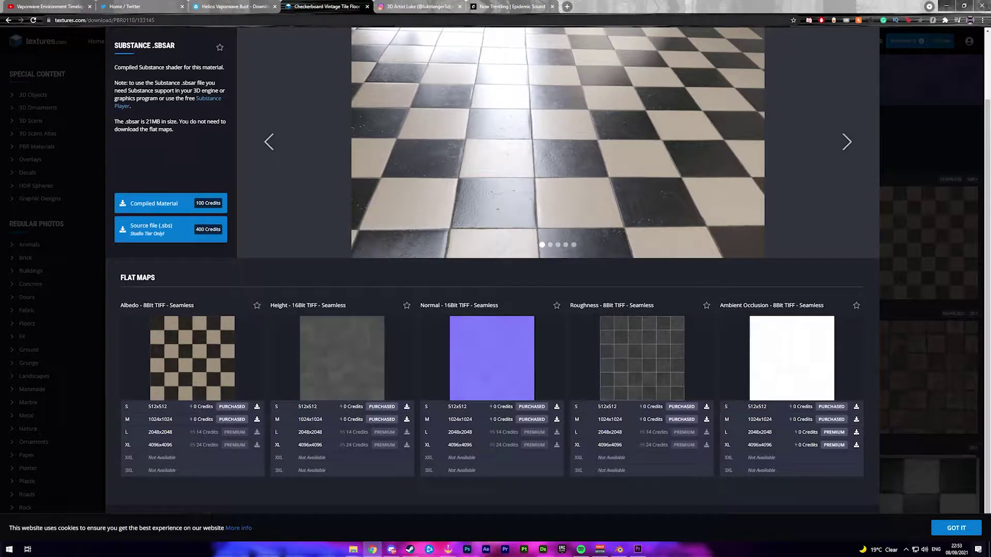
Browse the checkerboard tile flat maps, then switch to the Helios Vaporwave Bust page.
scroll(265, 292, up, 2)
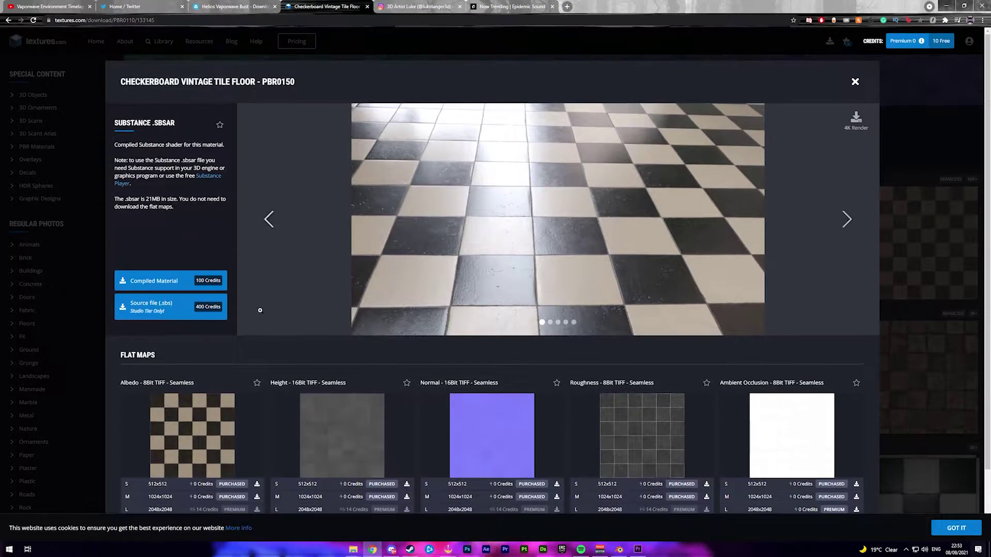
scroll(266, 292, down, 1)
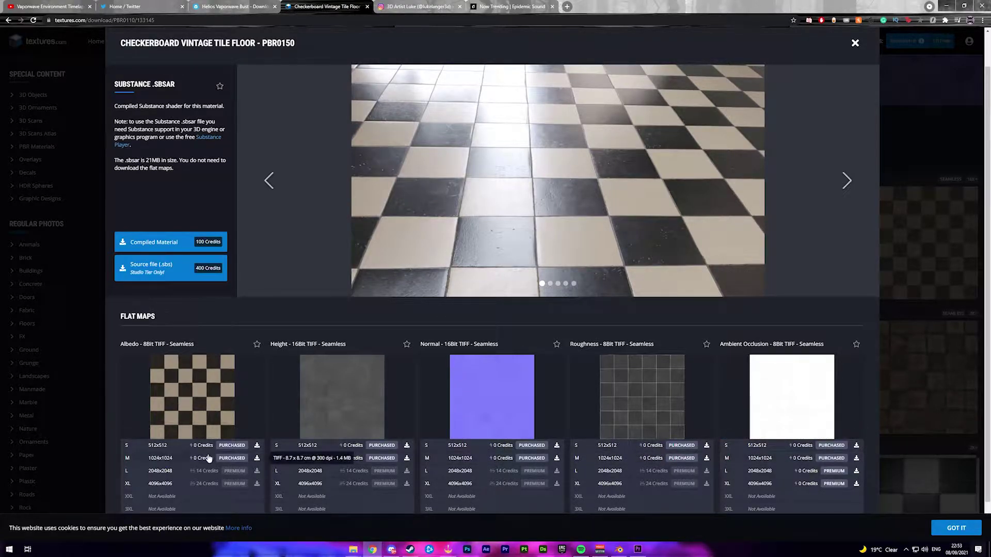
scroll(951, 61, up, 1)
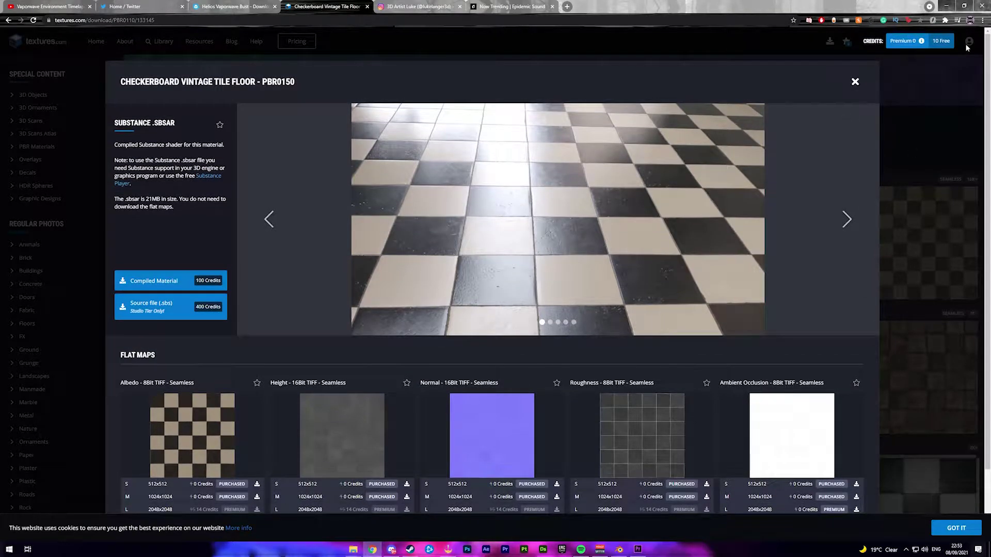
scroll(465, 250, down, 2)
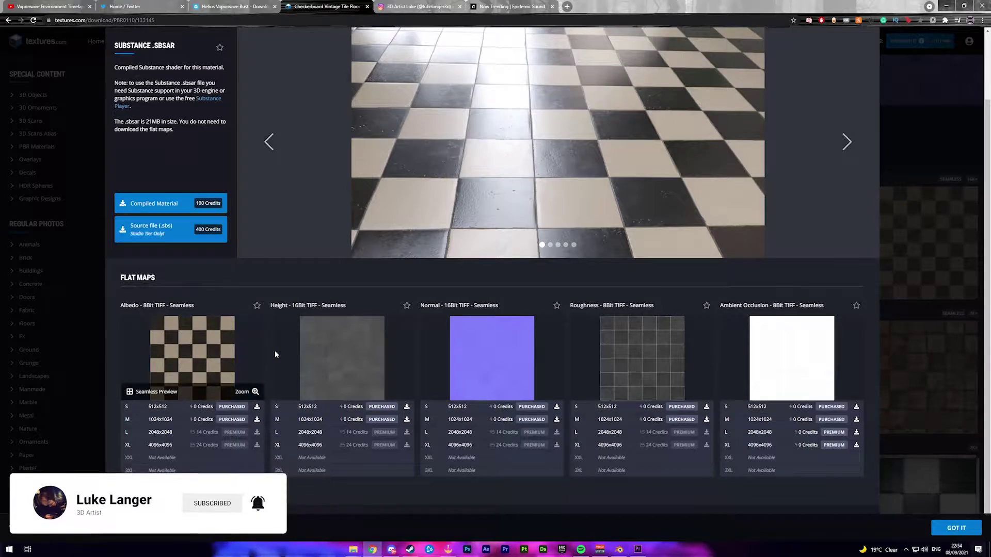
scroll(275, 351, up, 1)
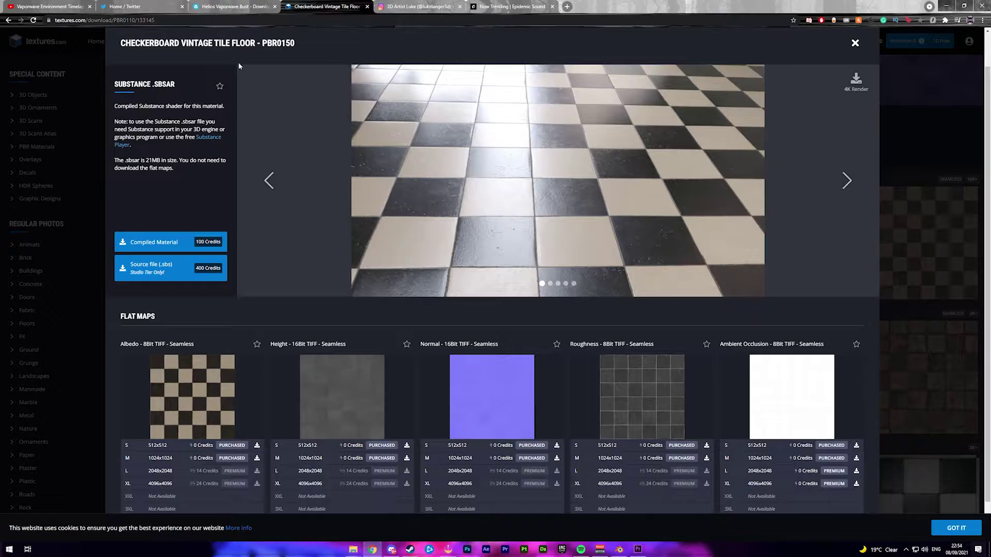
click(250, 5)
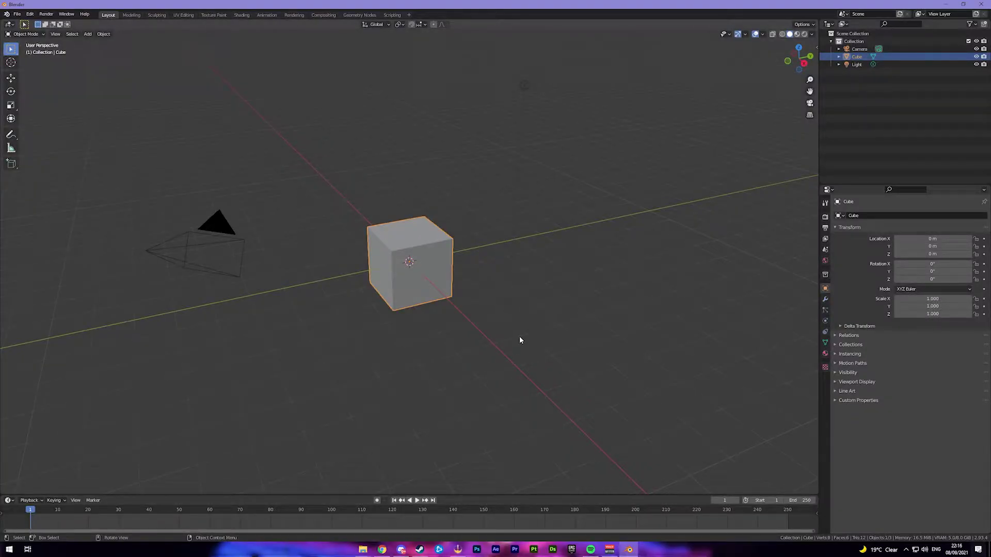
Select and delete the default cube, camera and light.
middle_drag(519, 339, 509, 310)
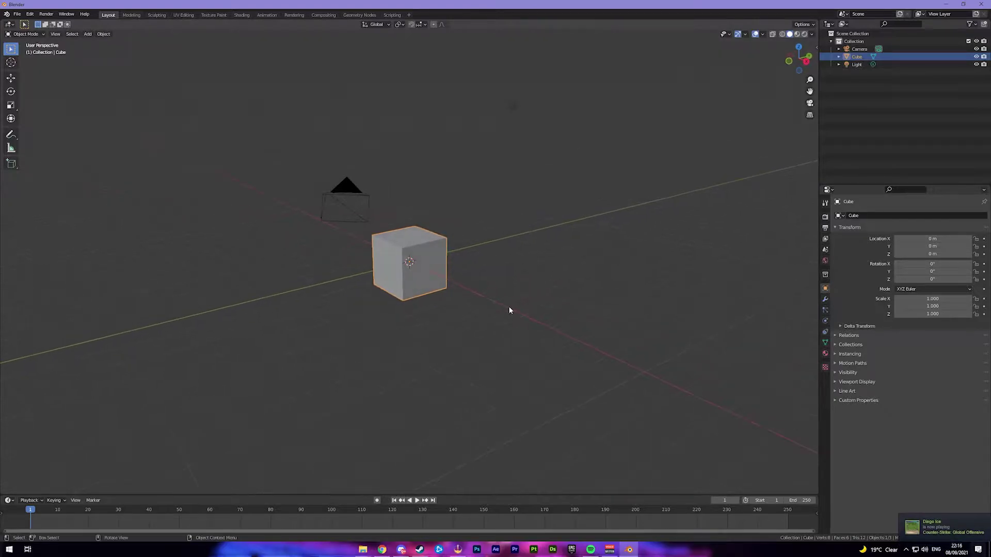
key(a)
key(Delete)
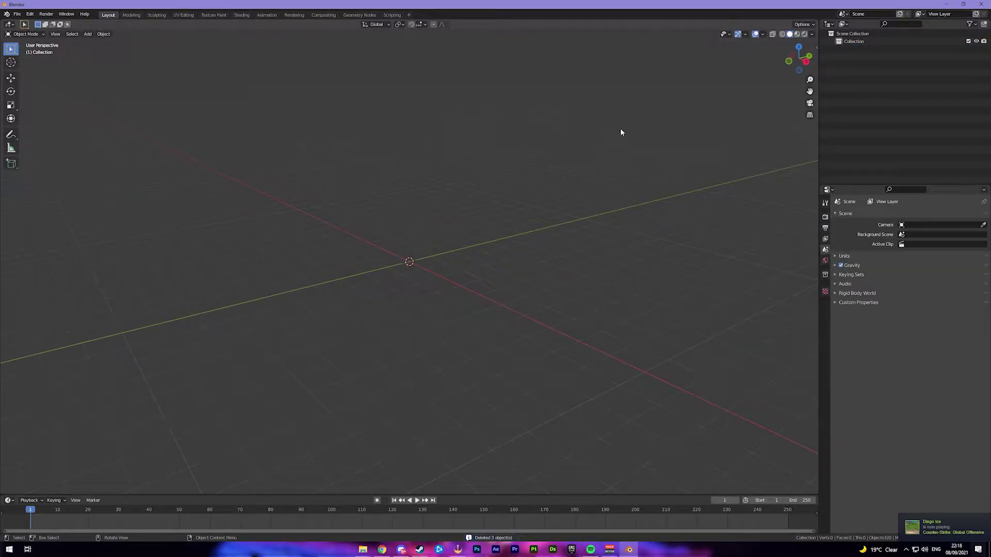
Enable Screencast Keys with Offset X set to 7 and test the key display.
key(n)
click(814, 92)
click(743, 45)
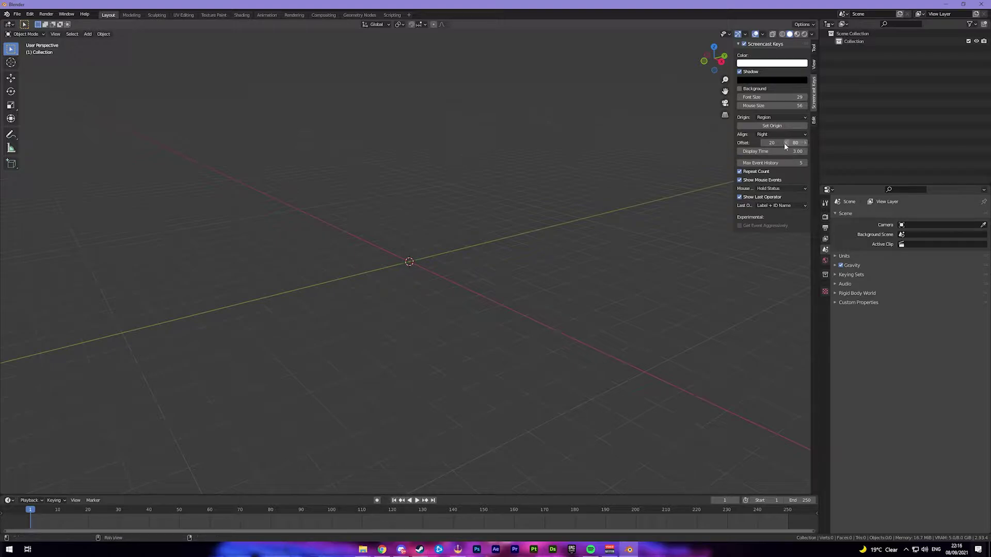
drag(772, 142, 759, 143)
key(a)
drag(599, 215, 582, 193)
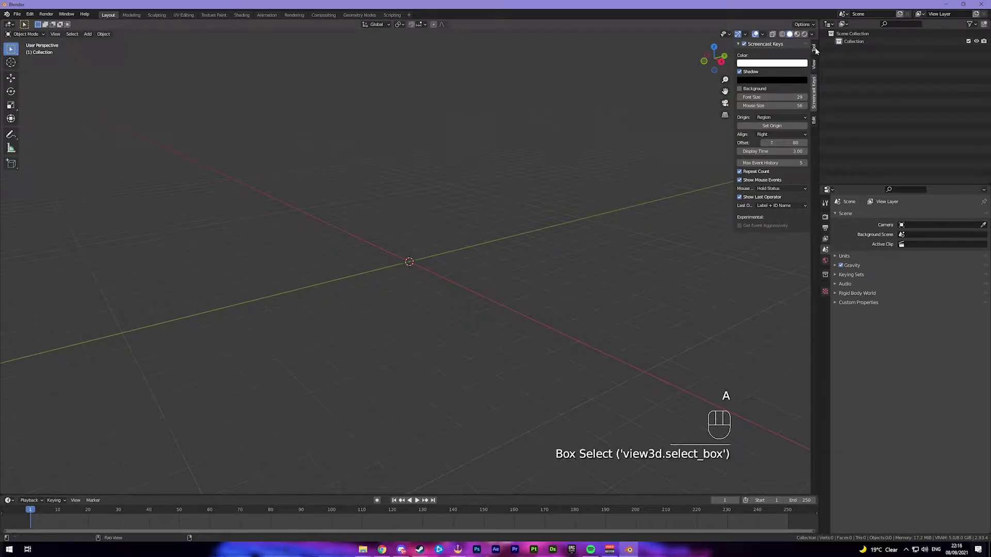
key(n)
middle_drag(541, 178, 524, 191)
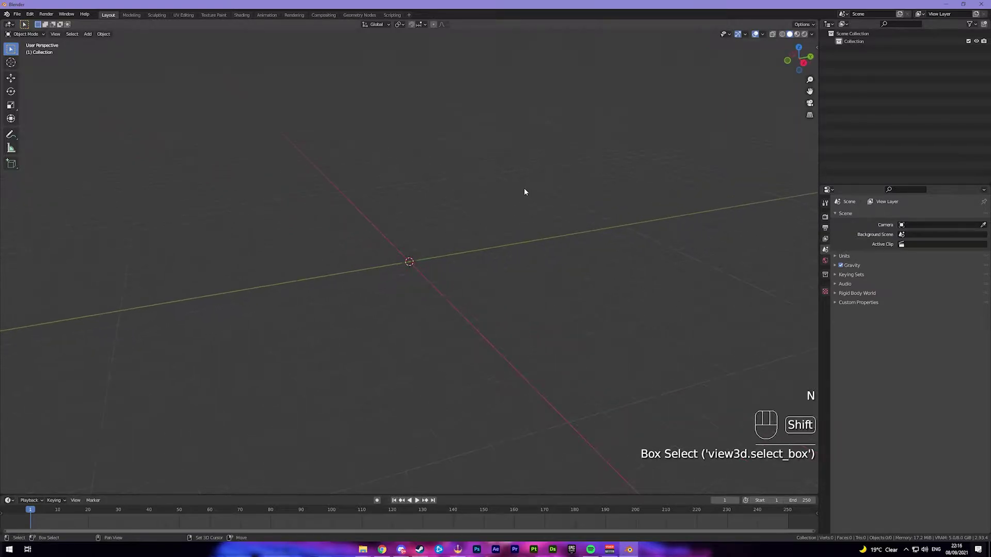
key(shift+a)
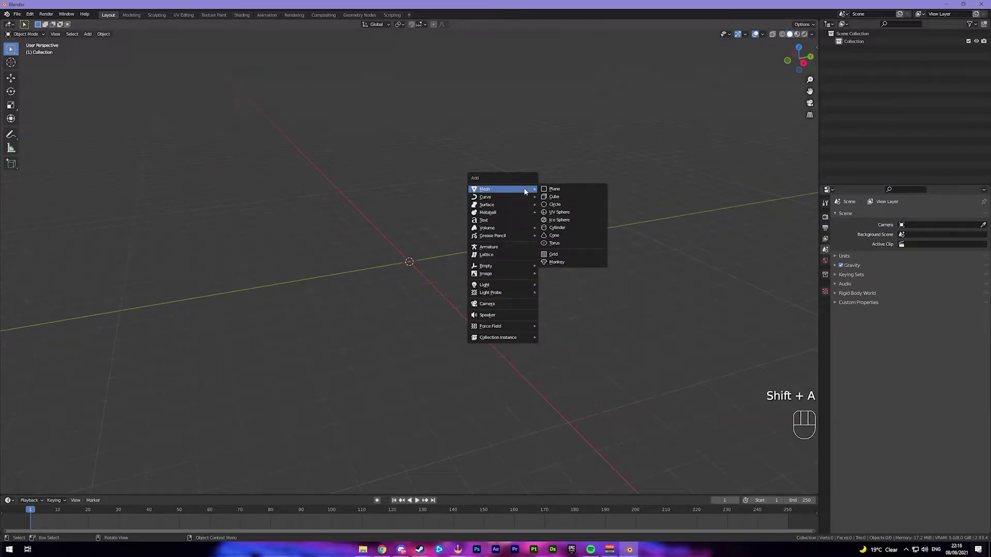
Add a plane, scale it by 5 along Y in top view, and enter Edit Mode.
click(570, 189)
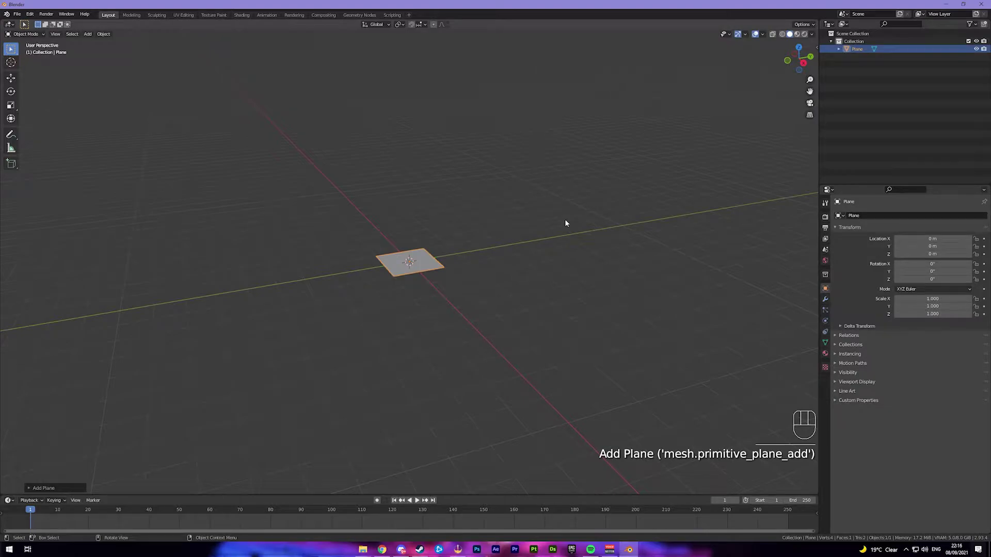
key(KP_7)
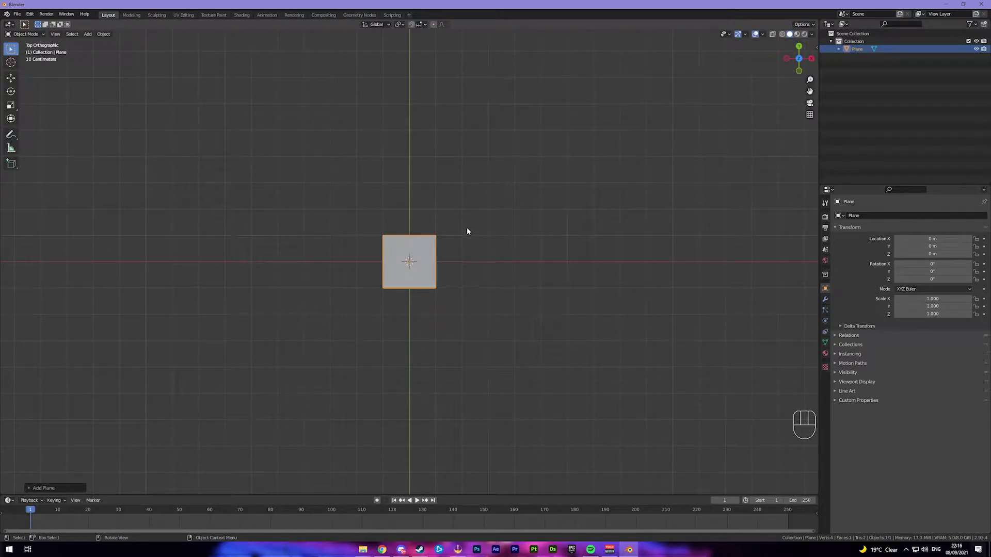
key(s)
text(y)
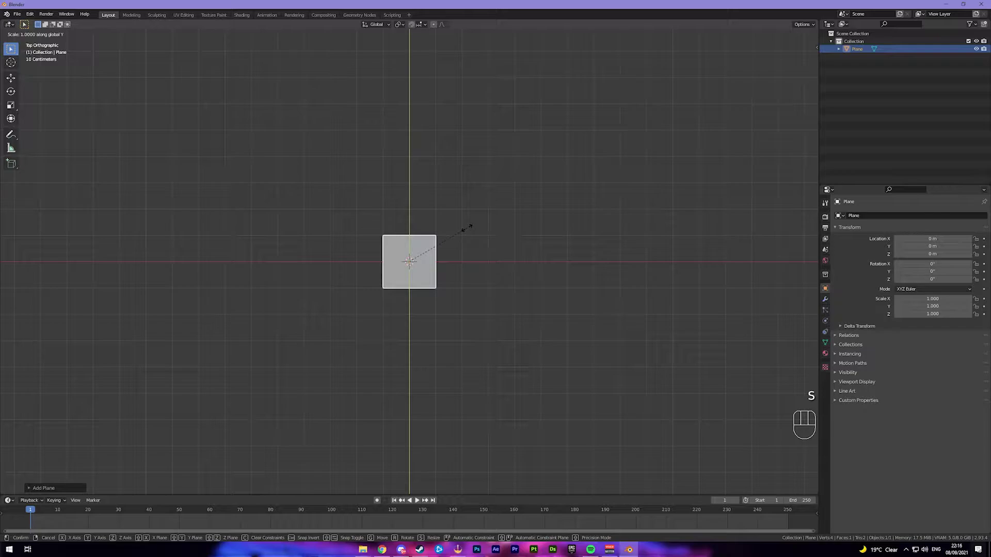
text(5)
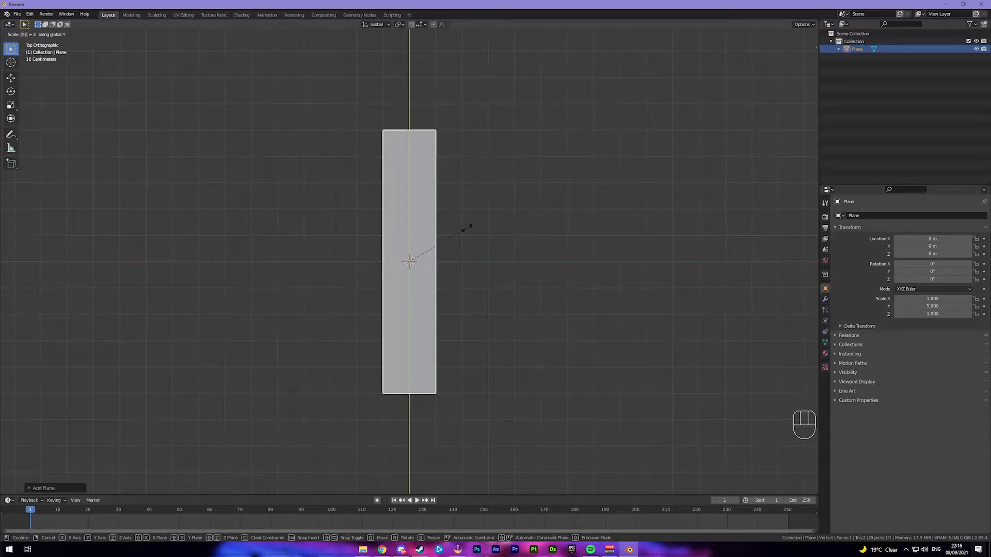
click(466, 229)
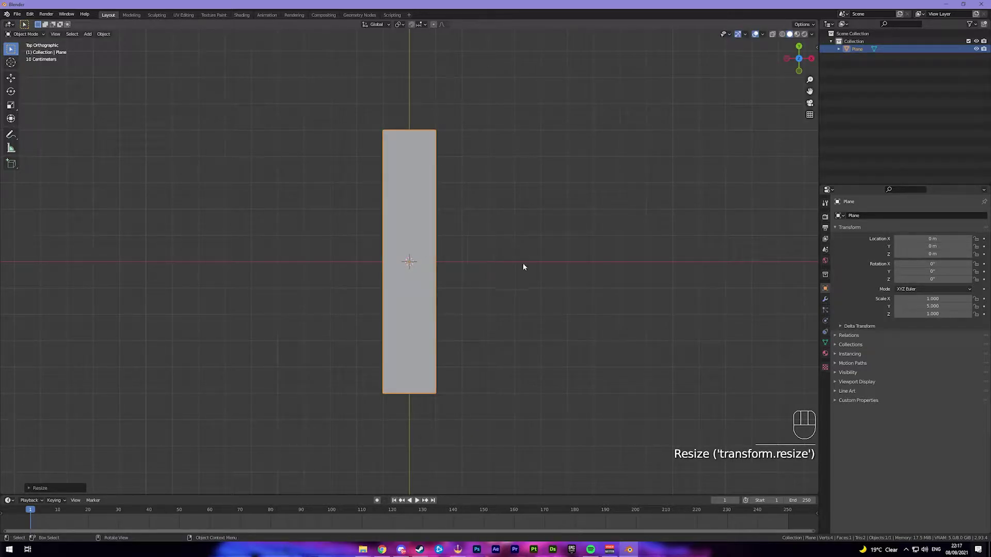
middle_drag(512, 257, 455, 254)
key(Tab)
scroll(506, 257, down, 4)
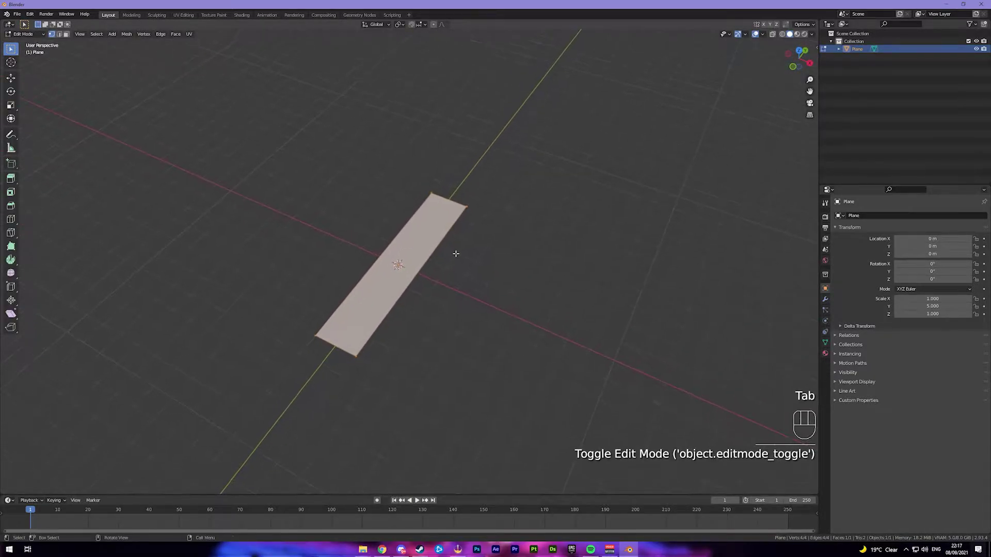
Add an edge loop cut across the stretched plane.
key(ctrl+r)
click(423, 273)
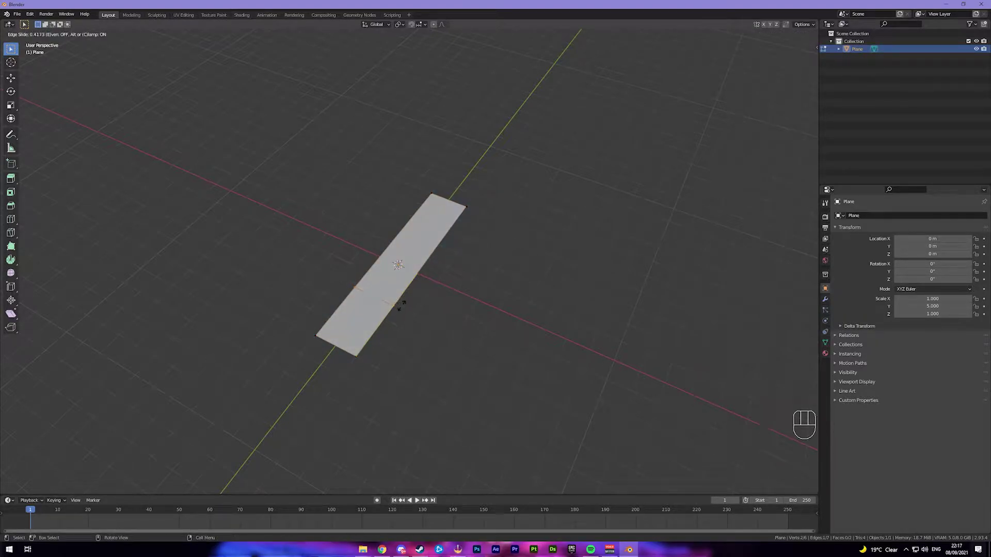
click(397, 304)
middle_drag(398, 303, 299, 223)
scroll(443, 274, up, 3)
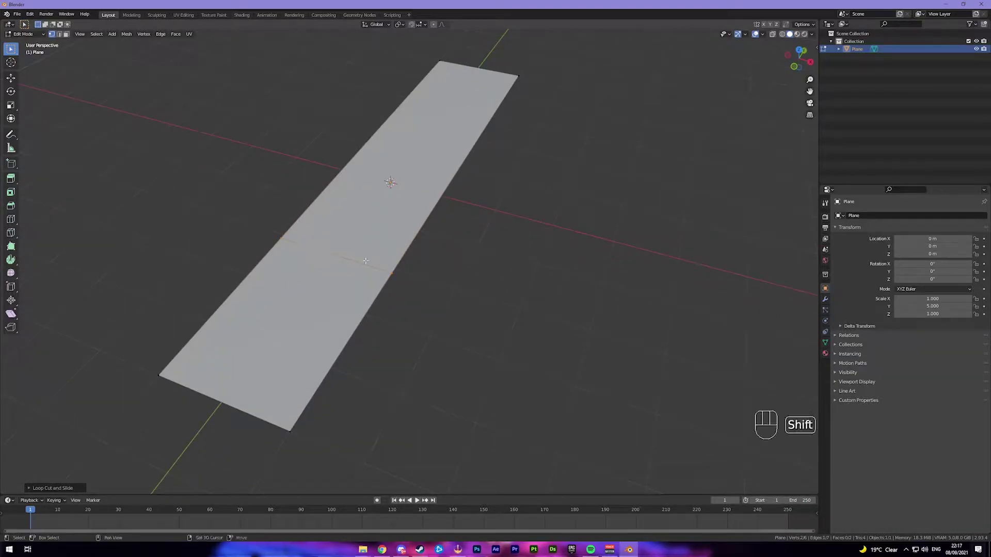
middle_drag(361, 261, 387, 272)
Select the middle edge and extrude it sideways along X.
key(2)
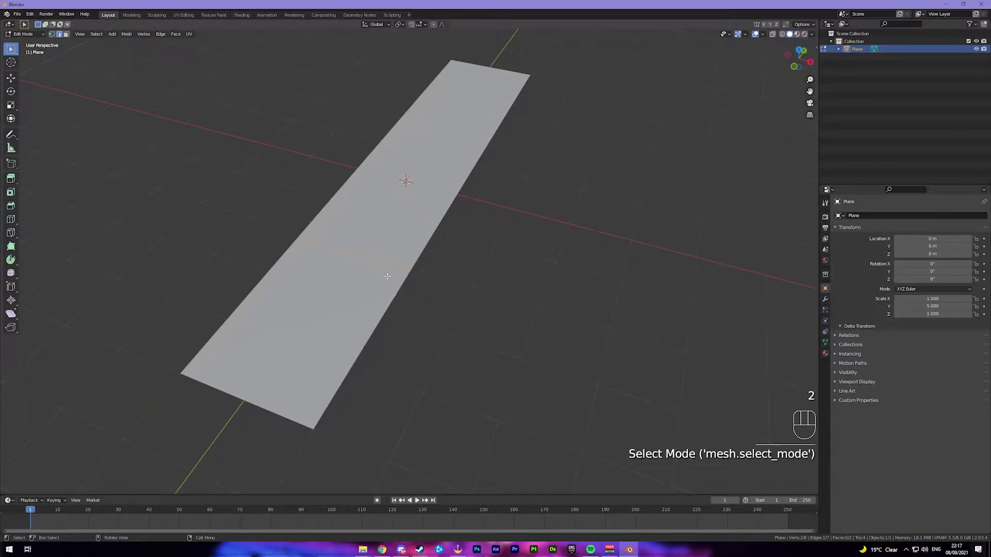
click(387, 276)
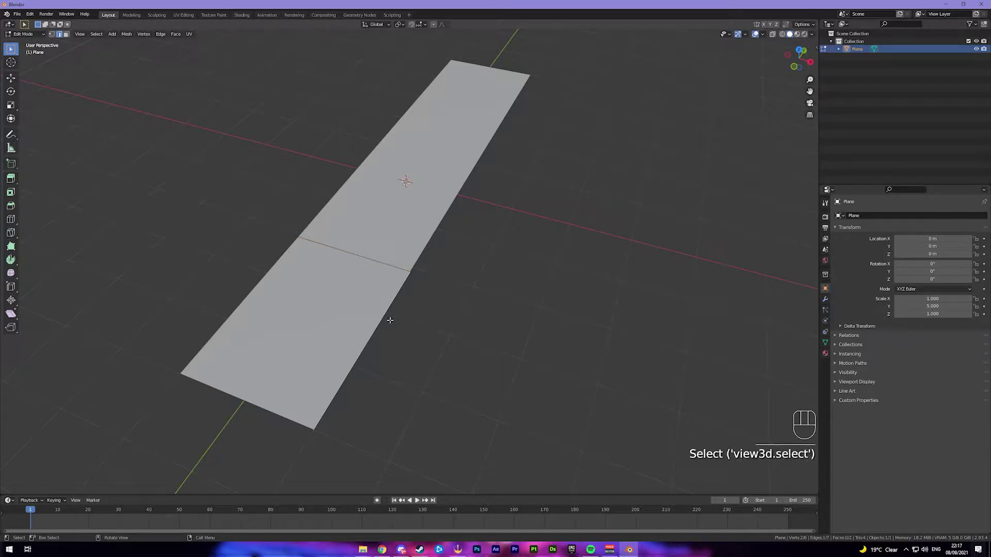
key(e)
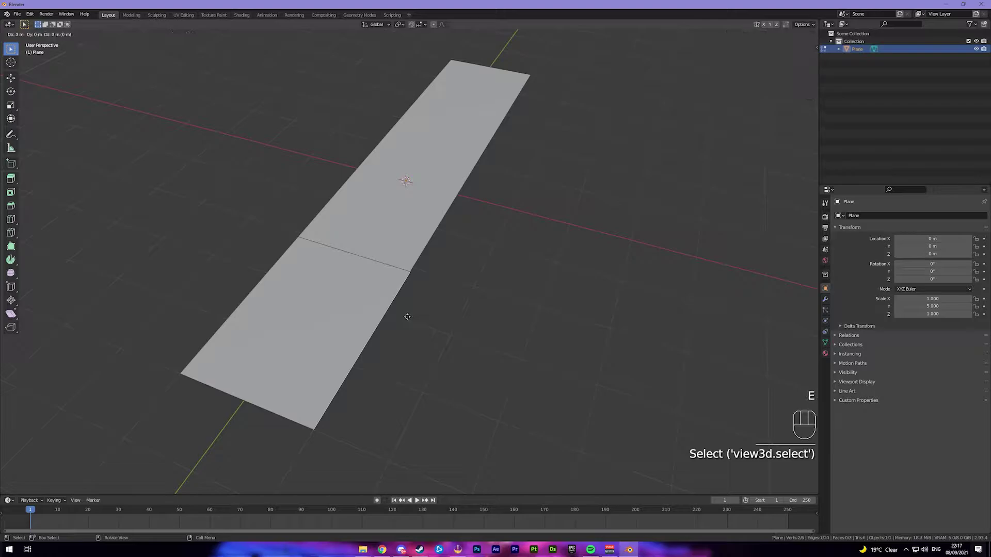
key(x)
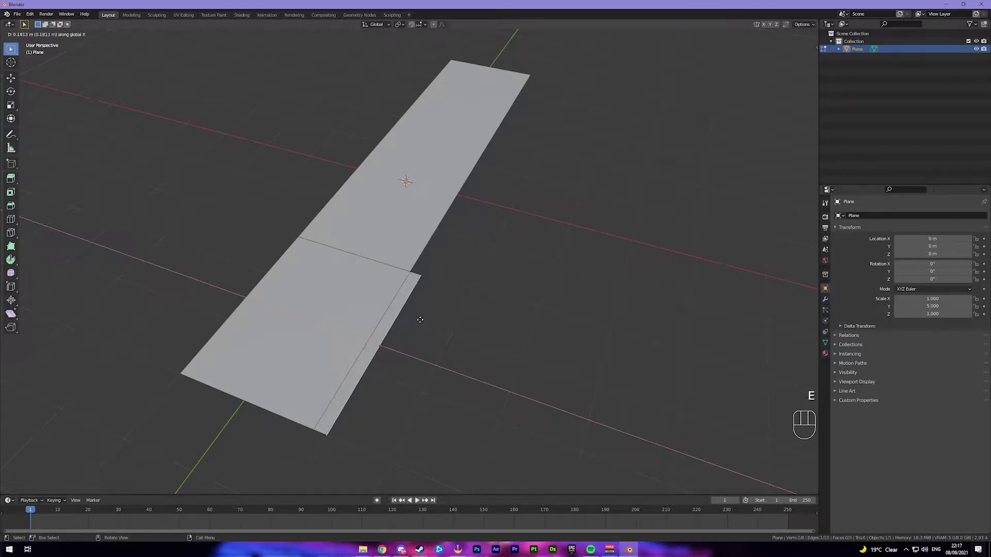
click(443, 307)
middle_drag(444, 307, 484, 206)
Add another loop cut and extrude the end edge outward into a new floor section.
key(ctrl+r)
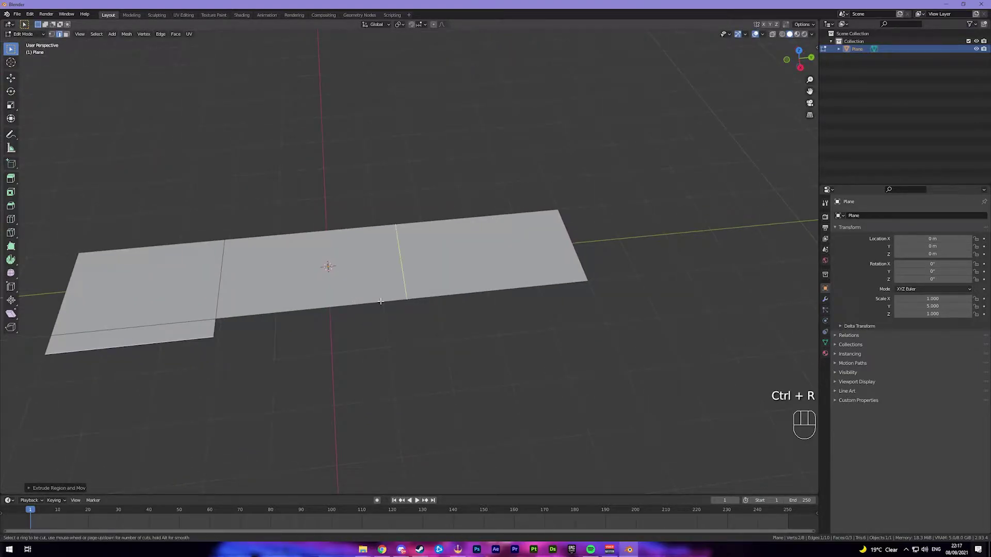
click(381, 301)
middle_drag(461, 245, 423, 250)
click(384, 249)
key(e)
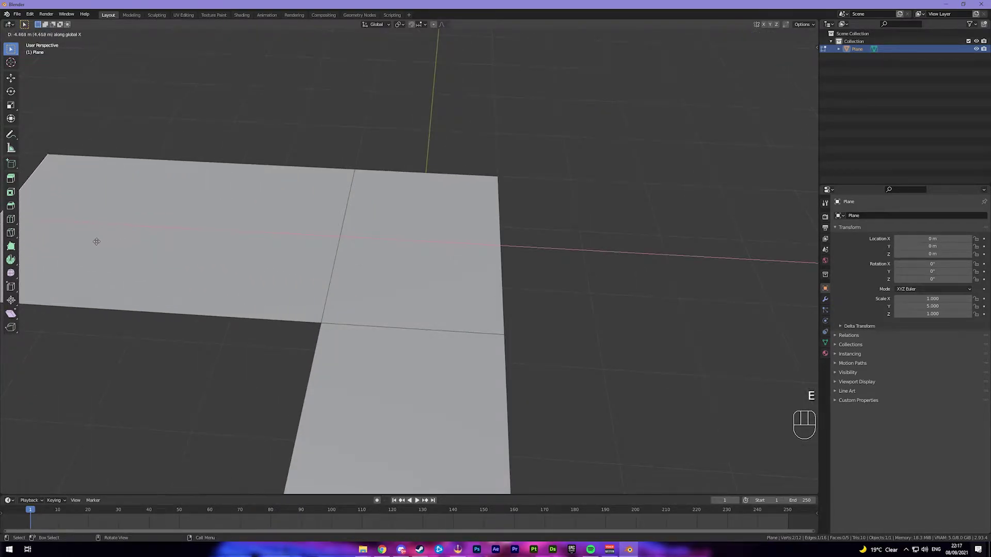
click(86, 242)
middle_drag(85, 242, 265, 252)
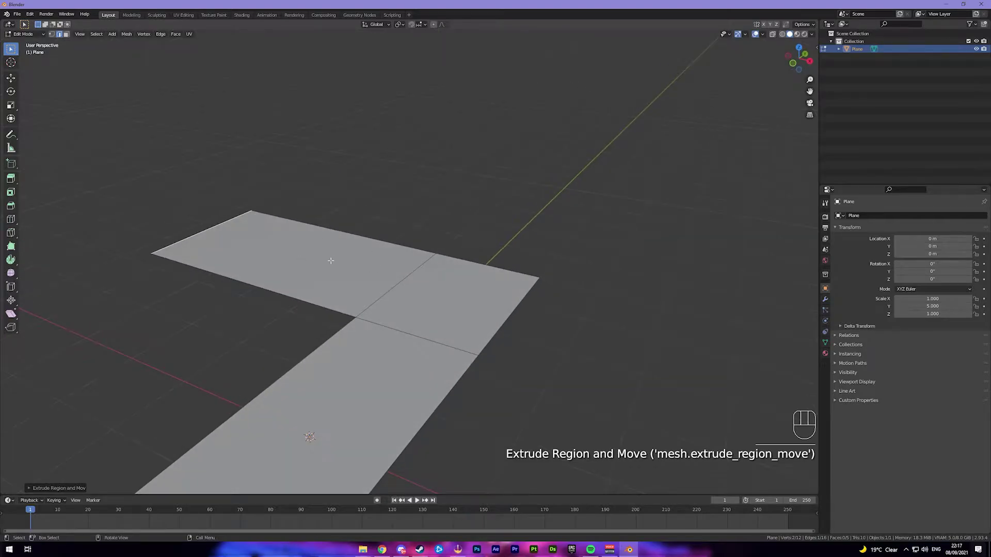
key(shift)
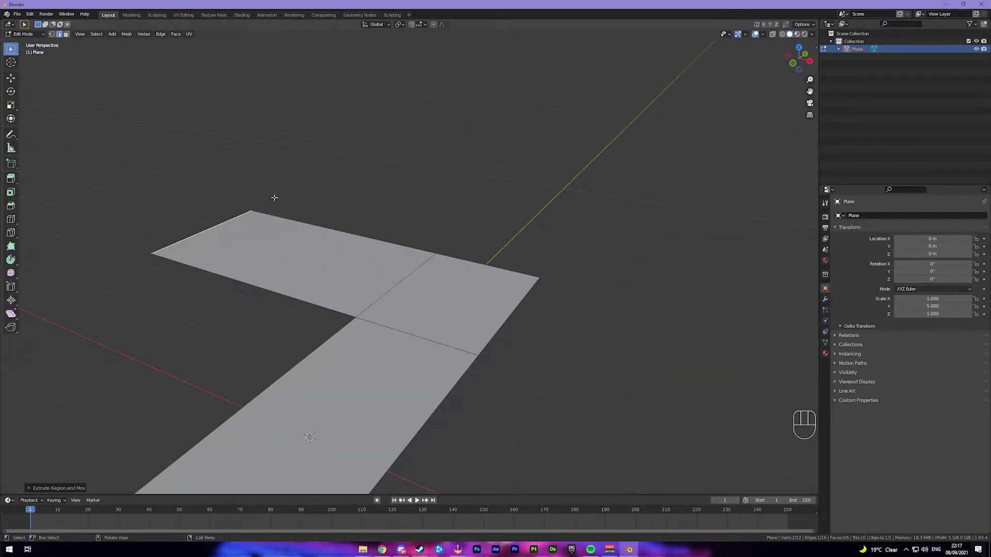
middle_drag(345, 238, 361, 243)
shift+middle_drag(398, 274, 344, 205)
key(2)
scroll(402, 284, down, 3)
Select the outer outline edges of the L-shaped floor.
shift+click(343, 203)
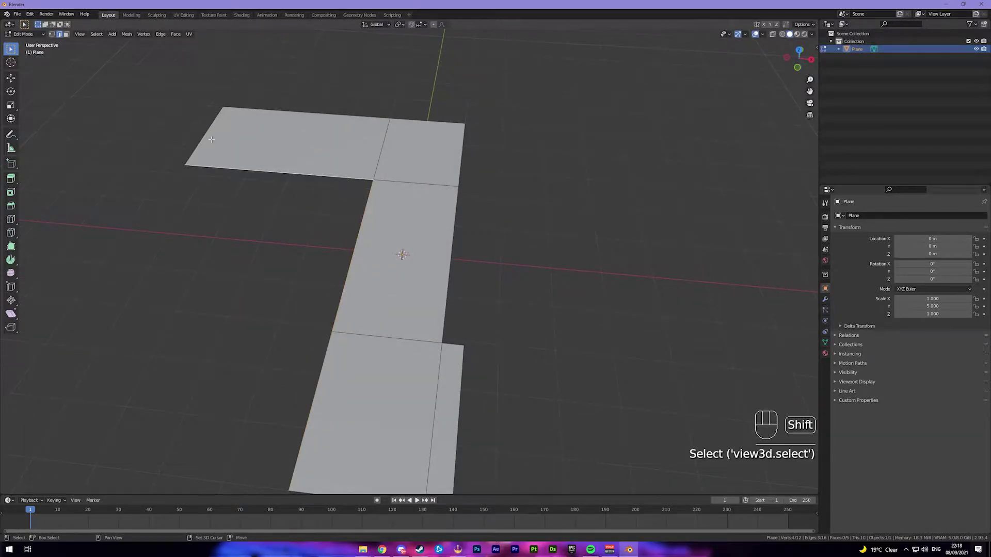
shift+click(276, 109)
shift+click(427, 121)
shift+click(462, 155)
shift+click(450, 264)
shift+click(452, 344)
shift+click(460, 408)
middle_drag(491, 387, 410, 238)
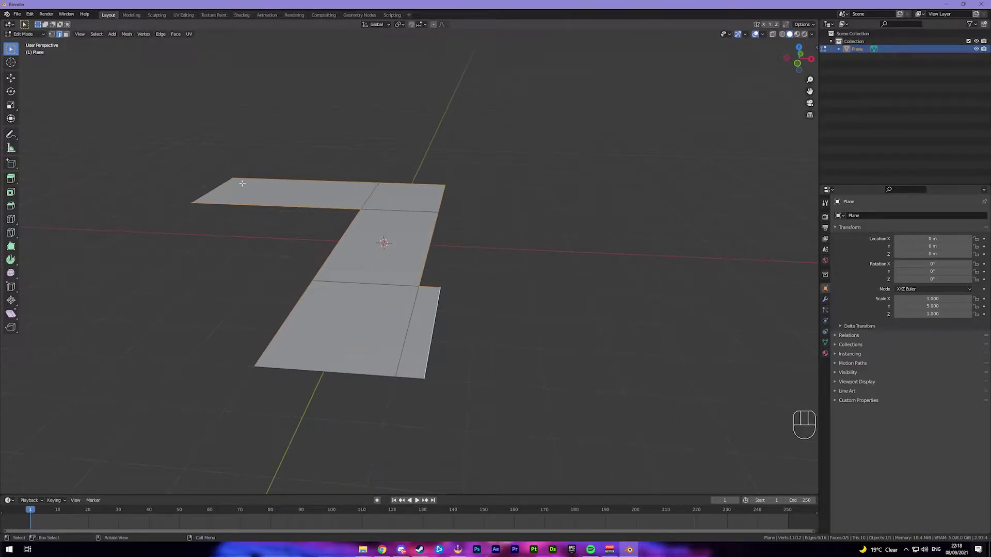
shift+middle_drag(336, 207, 292, 207)
Extrude the outline edges up into walls and split the viewport into two side-by-side views.
key(e)
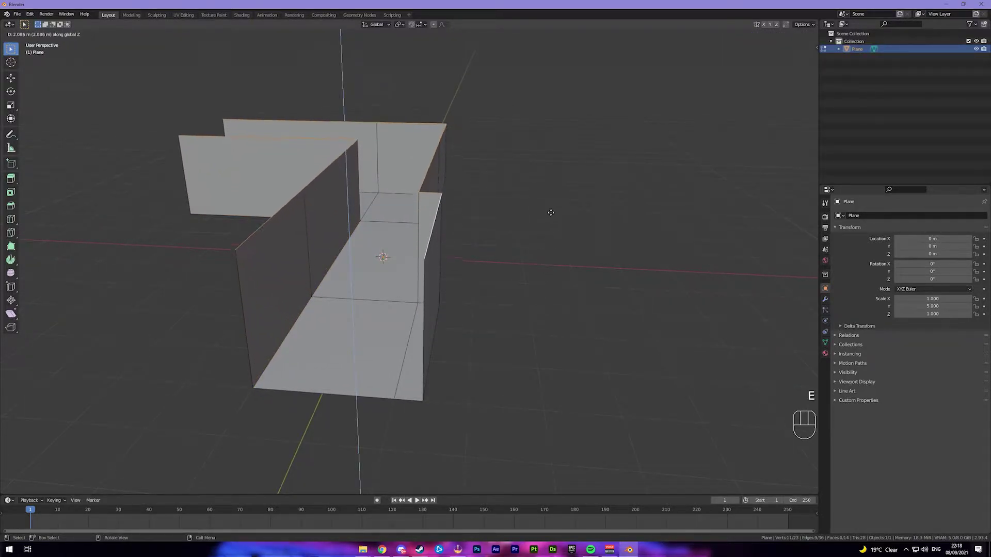
click(551, 189)
middle_drag(551, 184, 502, 220)
shift+middle_drag(505, 174, 511, 274)
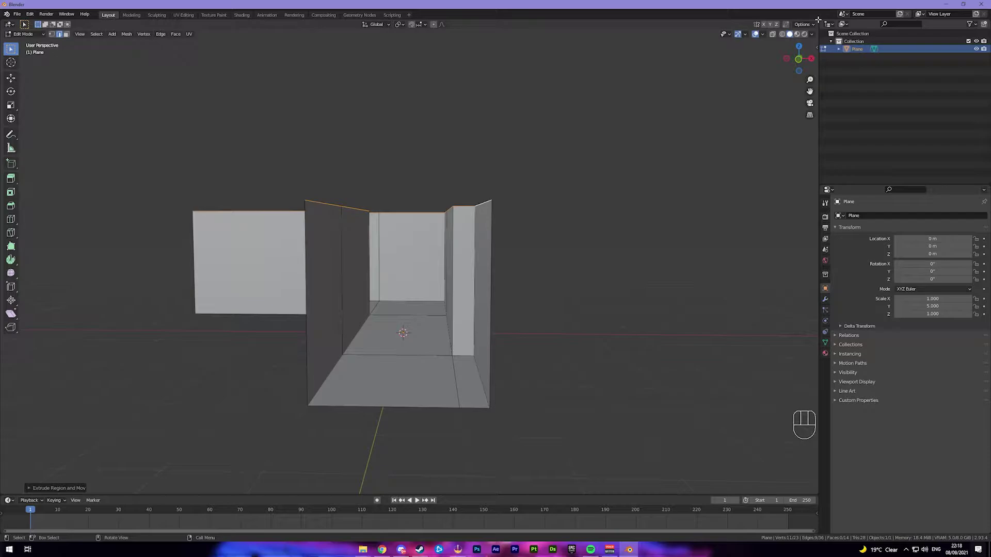
drag(818, 20, 570, 41)
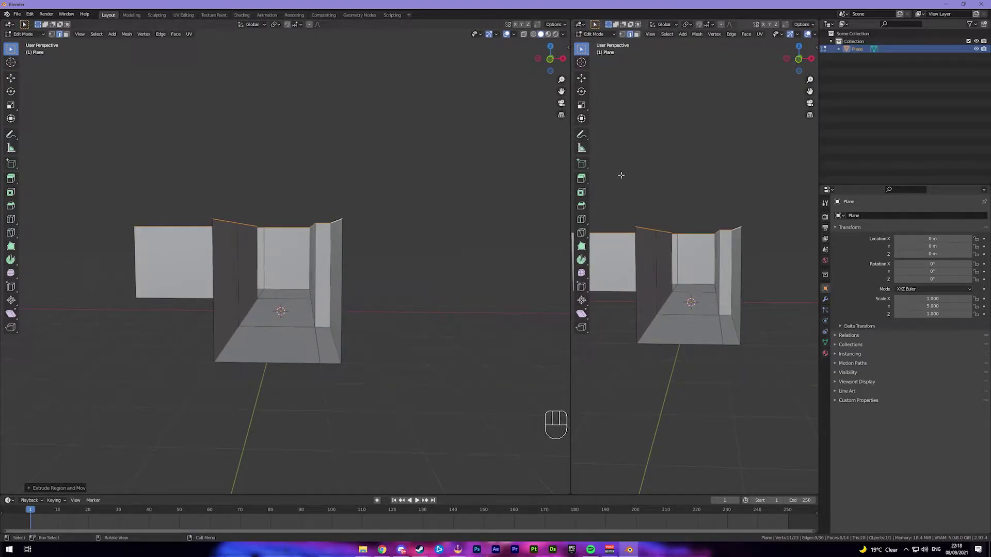
key(t)
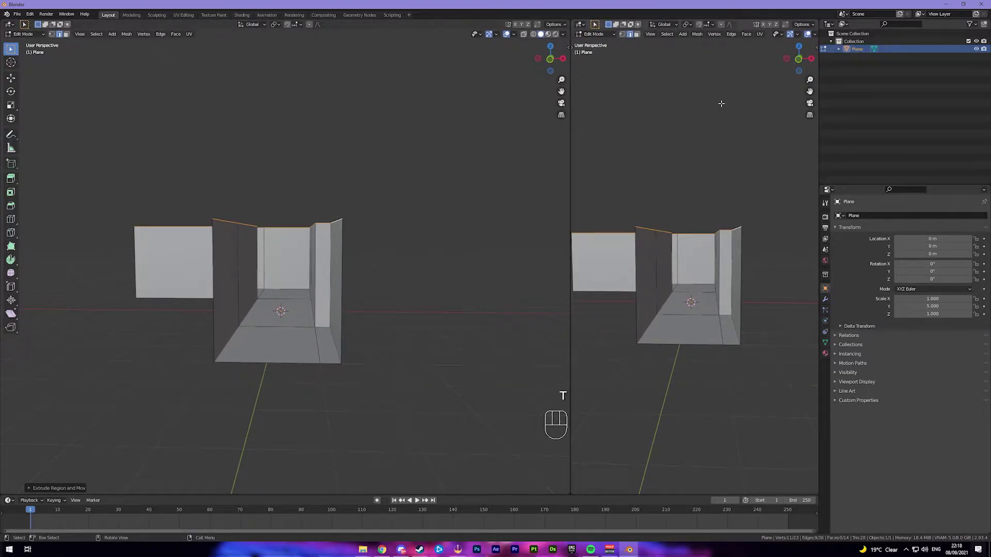
Hide gizmos and overlays in the right view and return the mesh to Object Mode.
click(788, 36)
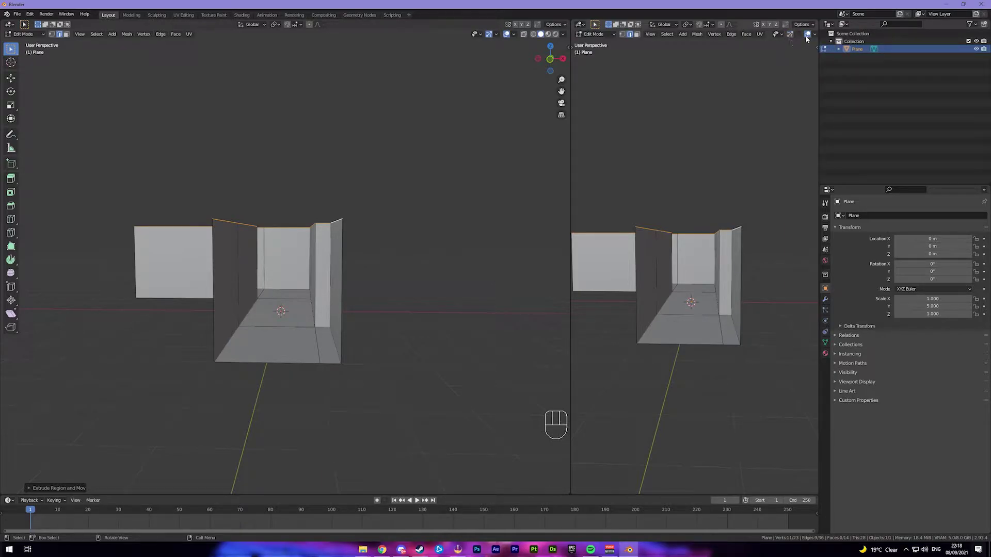
click(808, 35)
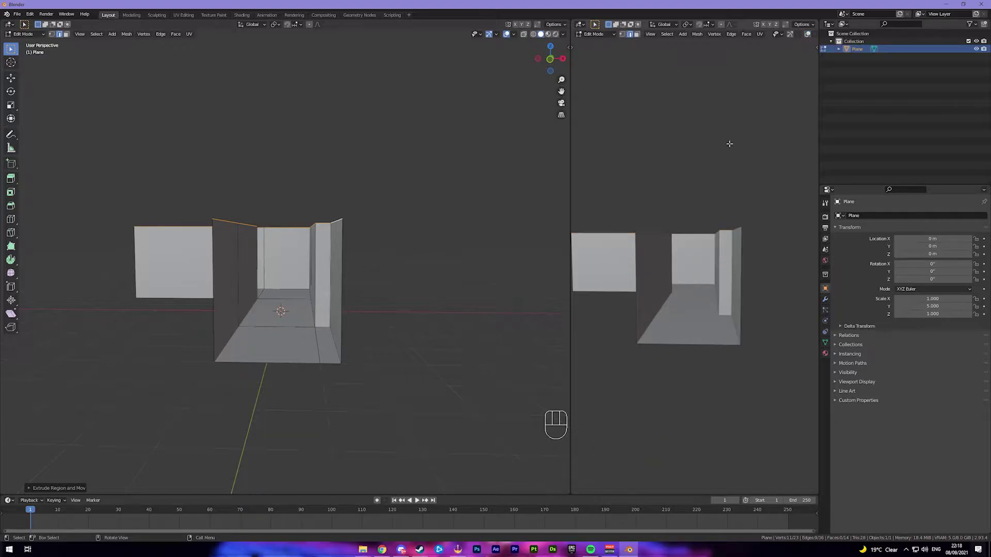
middle_drag(698, 217, 740, 215)
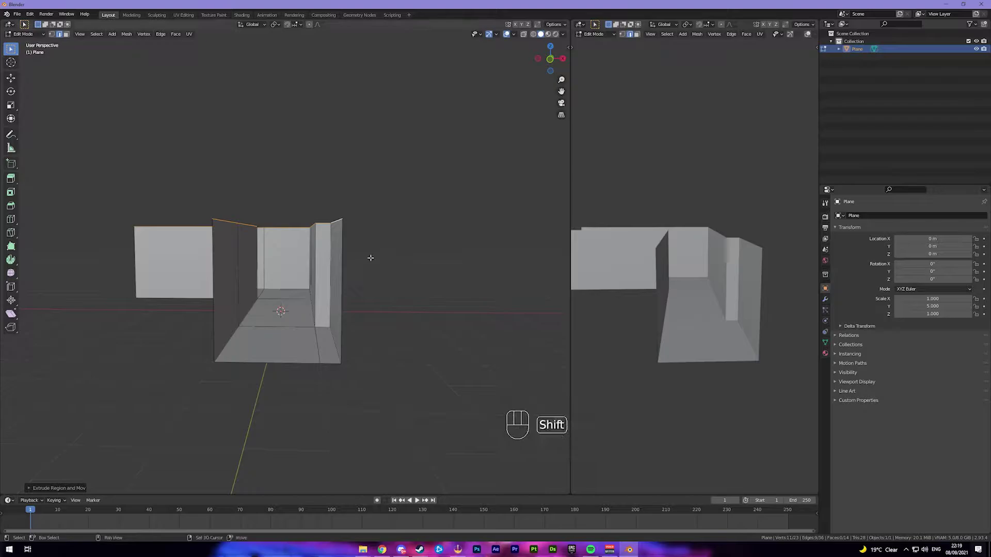
key(shift+a)
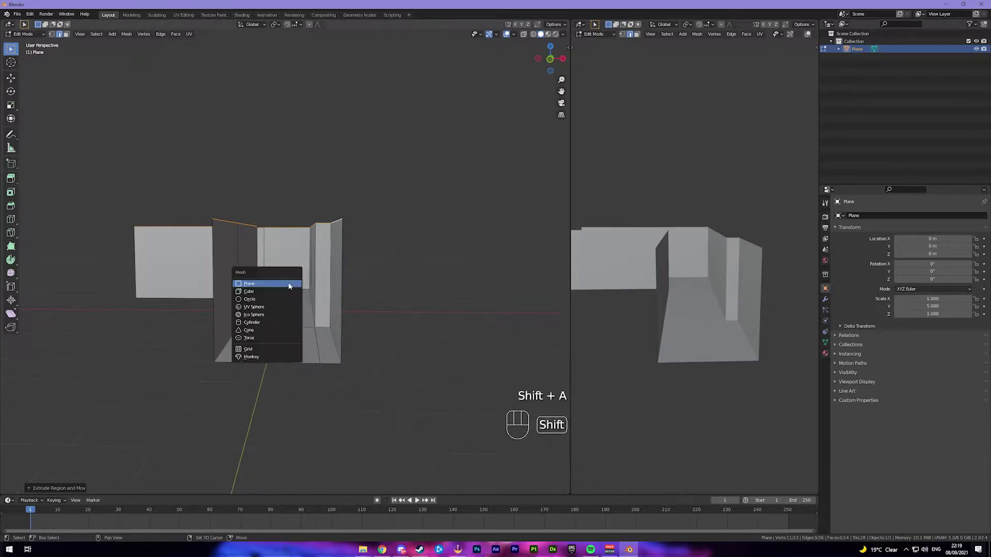
key(Tab)
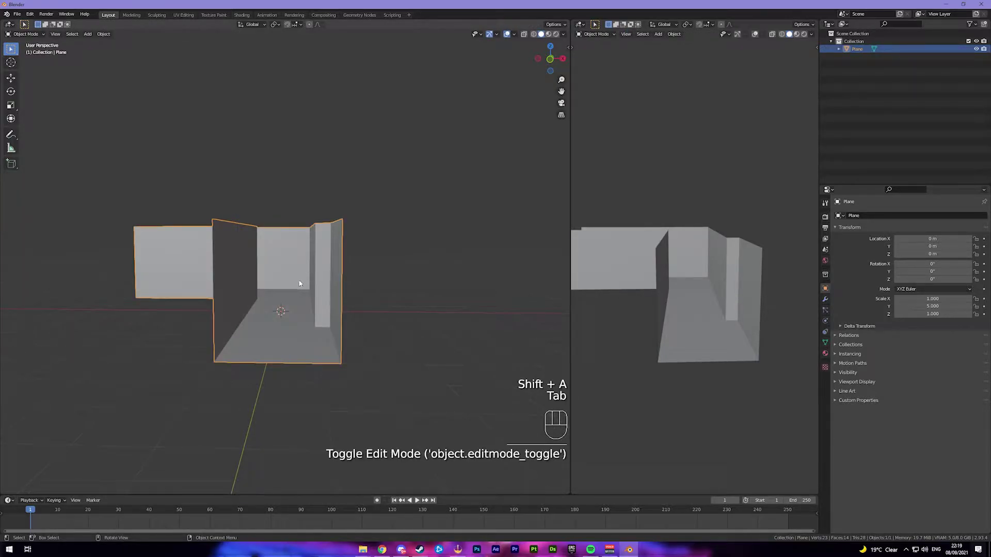
Add a camera at the origin and bring up its transform values.
key(shift+a)
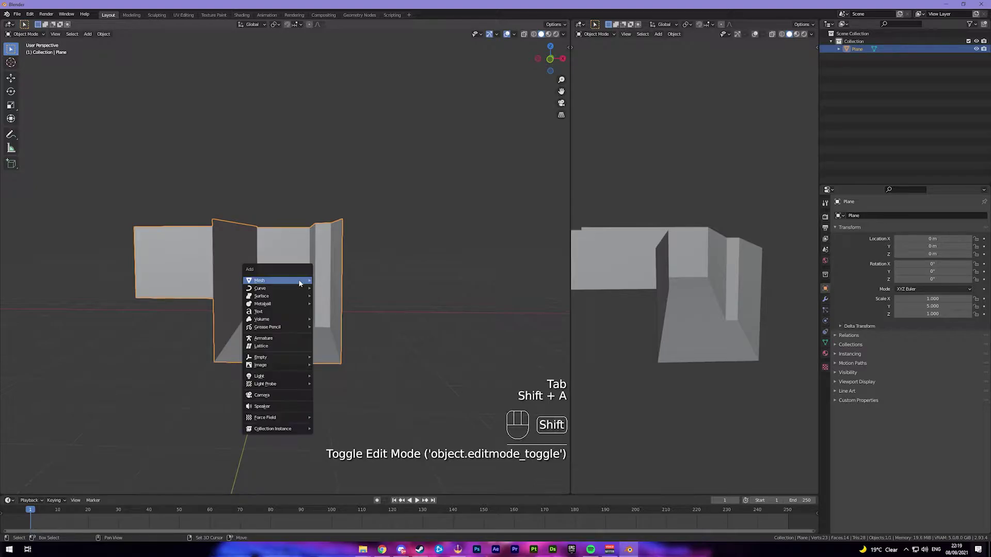
click(277, 366)
key(n)
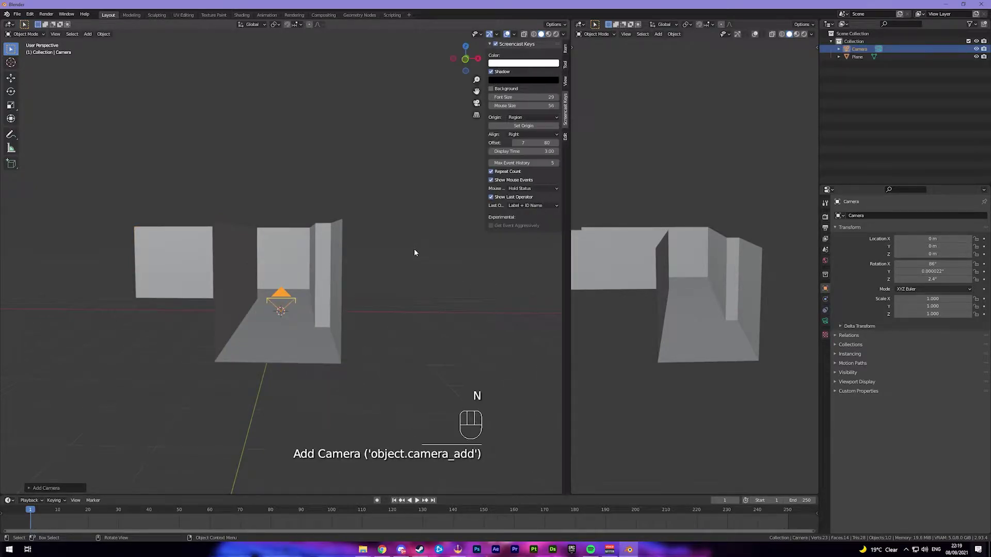
click(565, 50)
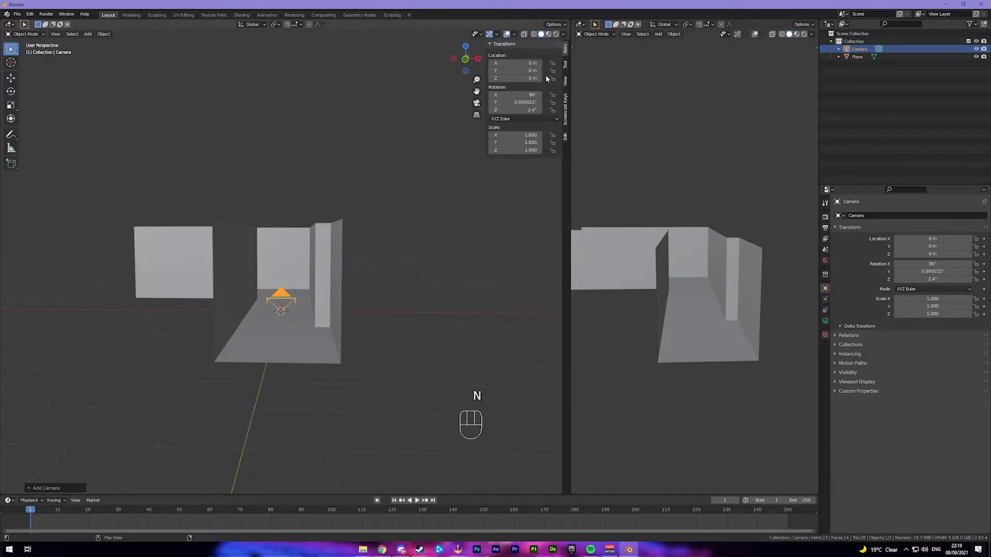
Set the camera rotation to 90°, 0°, 0° and view through it in the right viewport.
click(514, 95)
text(90)
key(Return)
click(513, 103)
text(0)
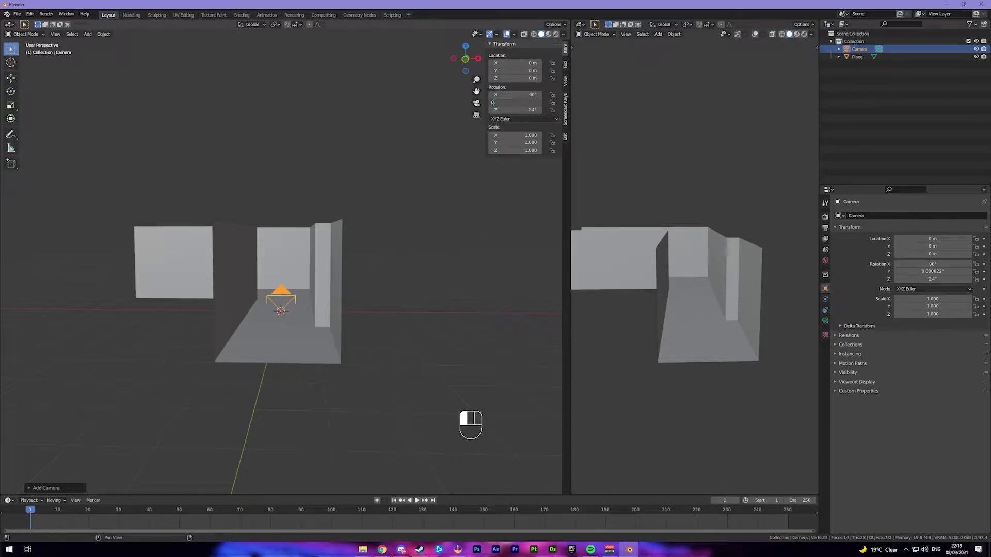
key(Tab)
text(0)
key(Return)
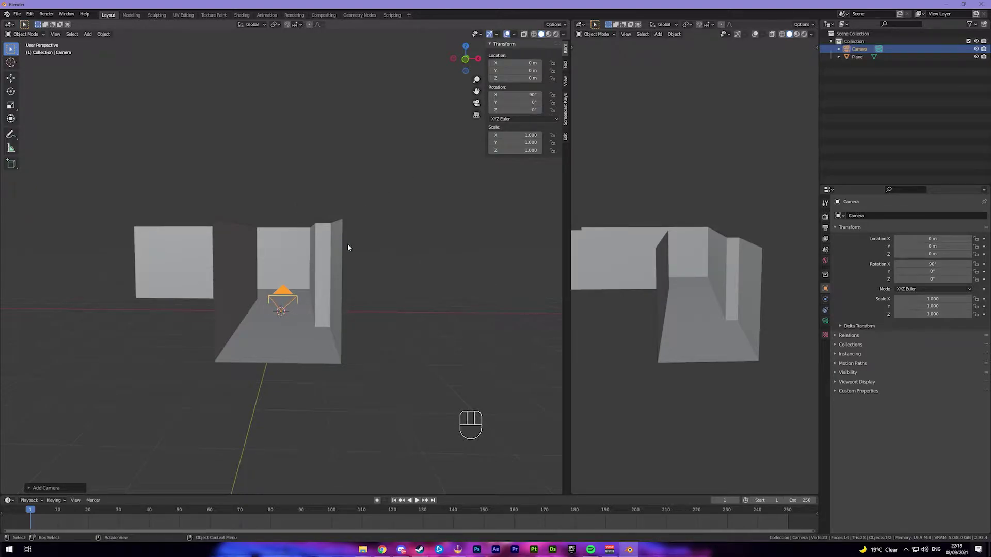
click(690, 294)
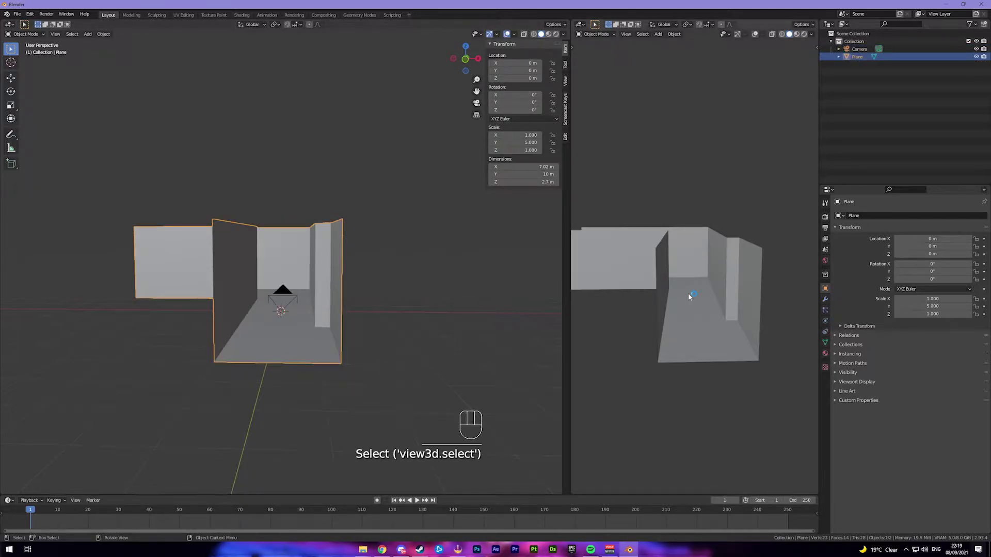
key(KP_0)
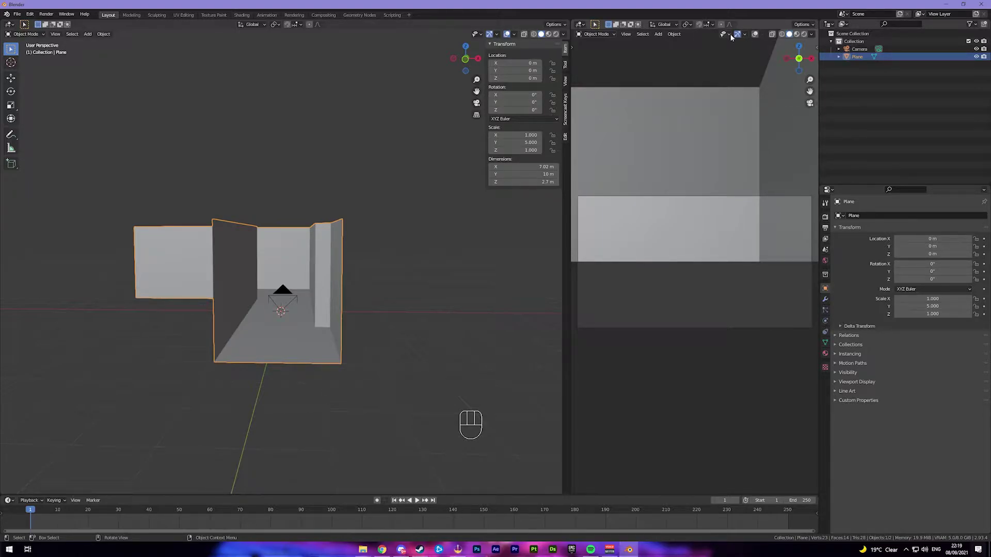
Raise the camera along Z and move it further back along Y.
click(283, 290)
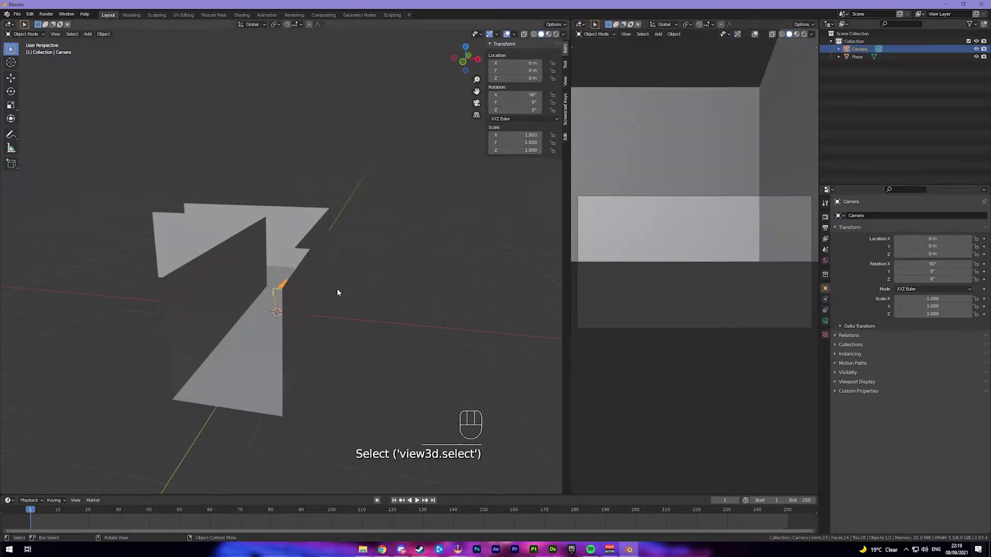
middle_drag(336, 289, 363, 274)
shift+middle_drag(363, 274, 381, 249)
key(g)
key(z)
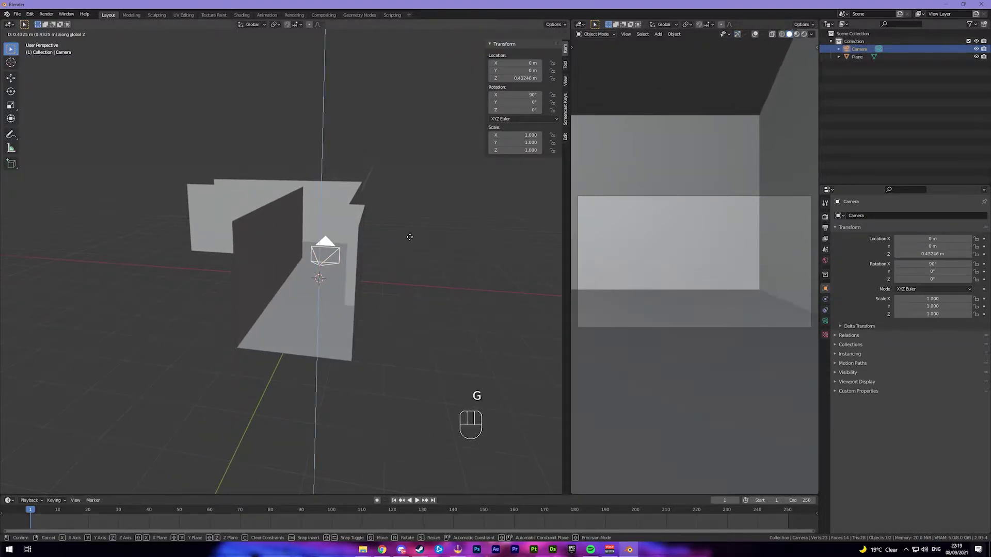
click(410, 238)
key(g)
key(y)
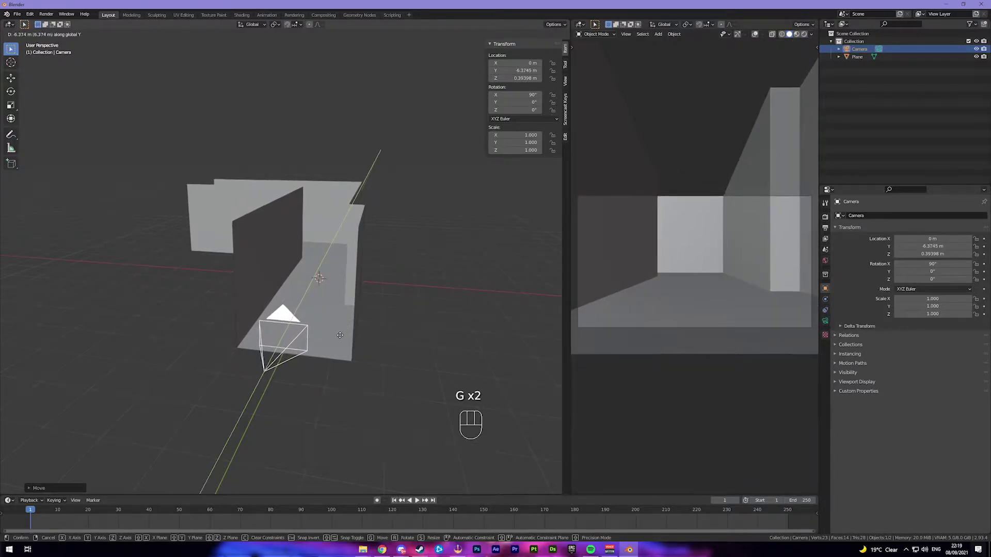
click(385, 335)
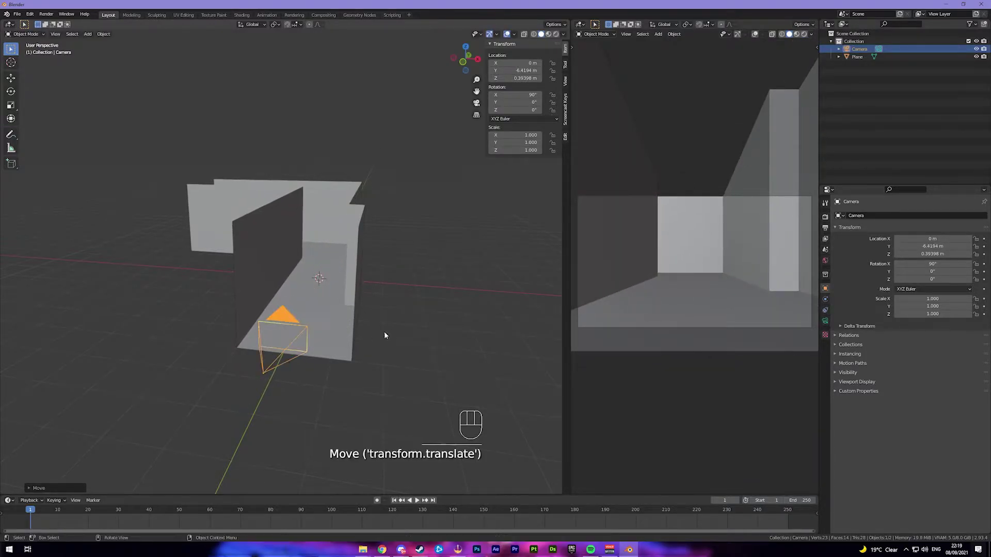
Set the render resolution to 1500 × 1500 px and raise the camera higher.
click(826, 228)
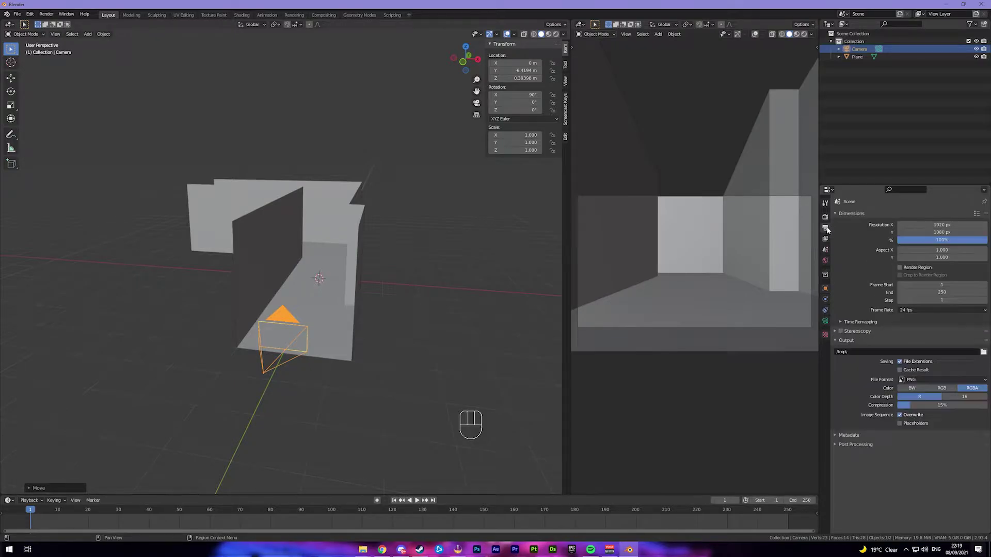
click(934, 225)
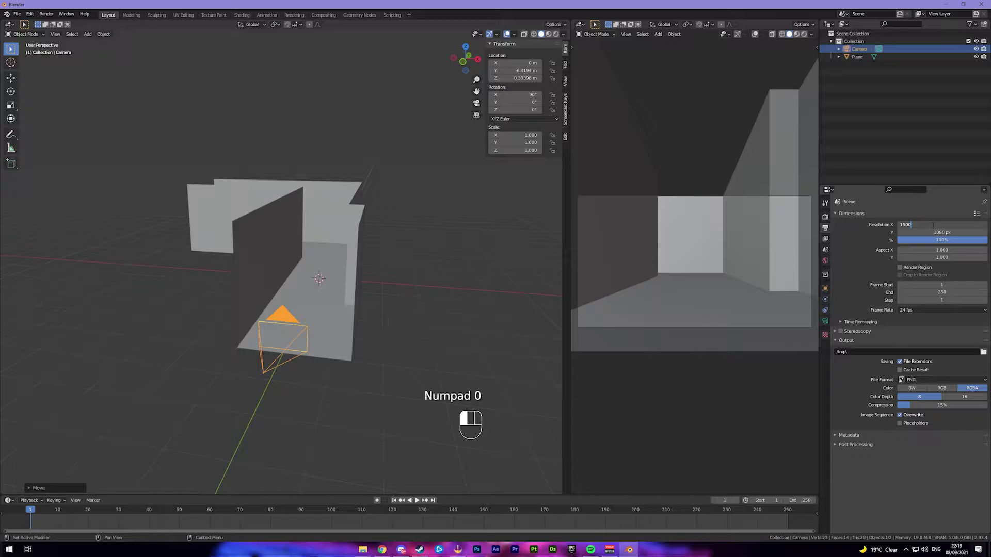
key(Tab)
text(1500)
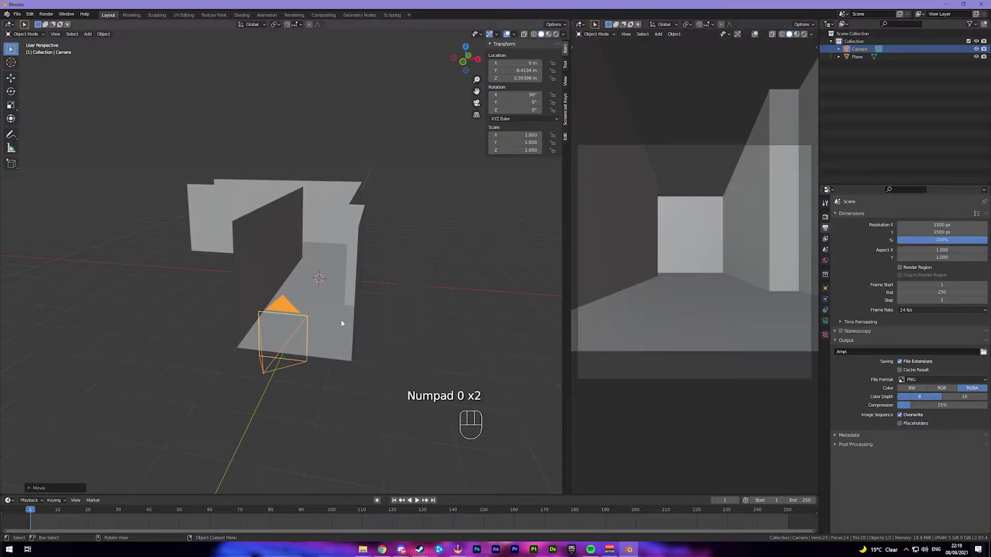
text(gz)
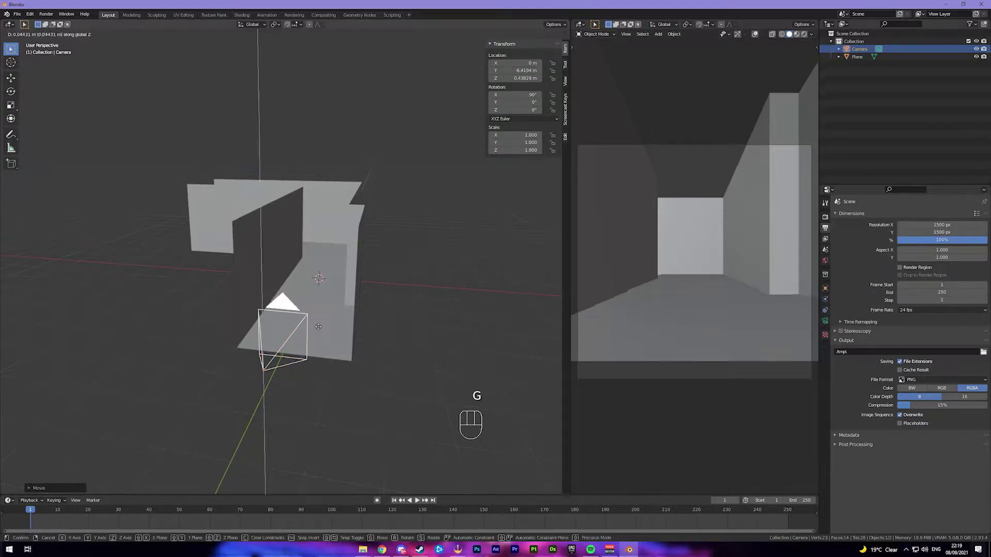
click(319, 315)
Set a 40 mm focal length and slide the camera along Y to frame the corridor's far opening.
click(824, 321)
click(936, 251)
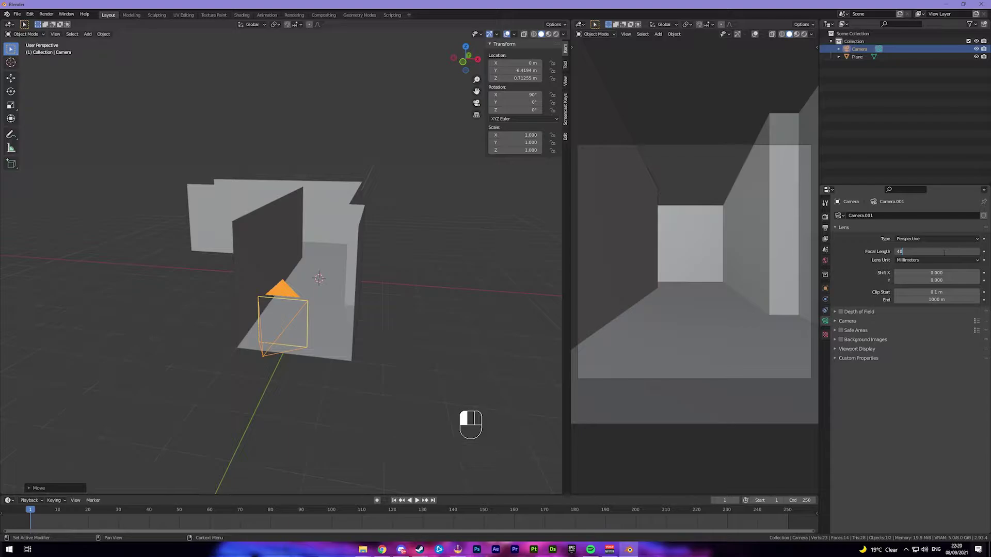
key(Return)
middle_drag(480, 315, 387, 307)
key(g)
key(y)
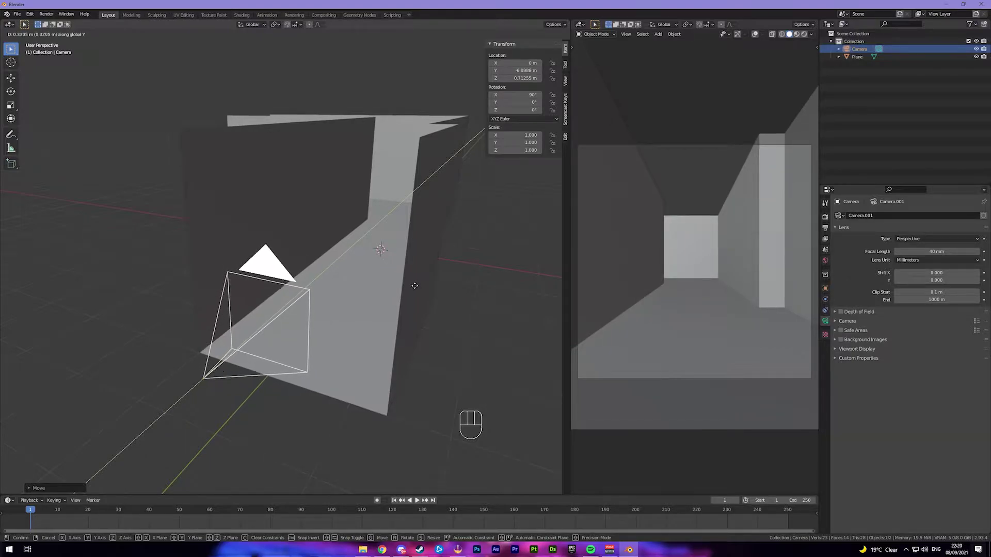
click(414, 290)
middle_drag(425, 295, 432, 321)
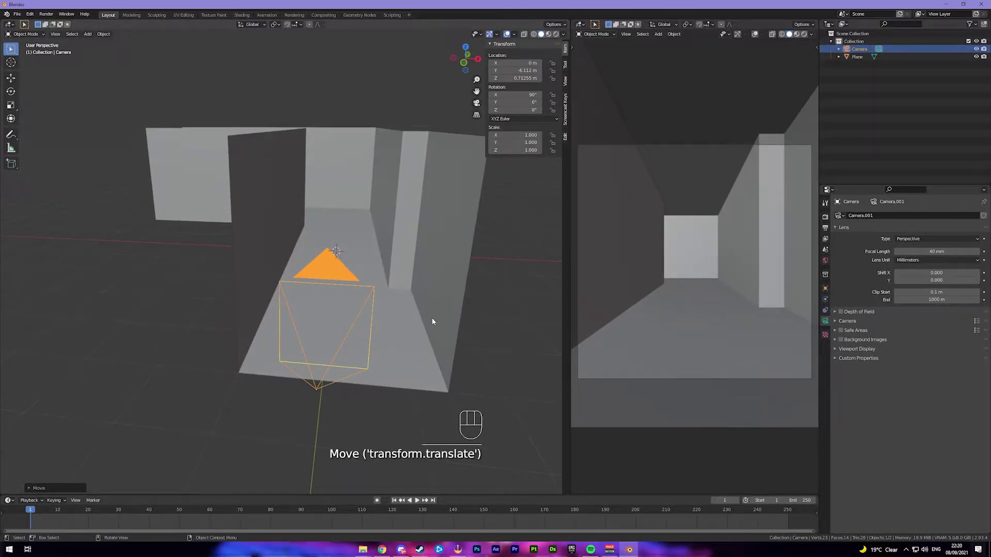
click(517, 319)
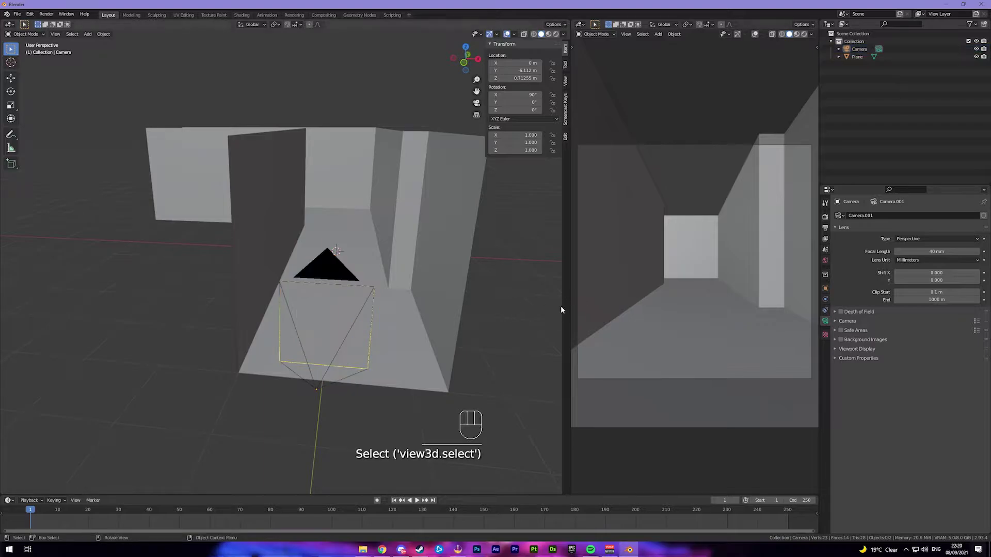
Switch the camera preview to rendered shading and render with Cycles on GPU Compute.
click(803, 34)
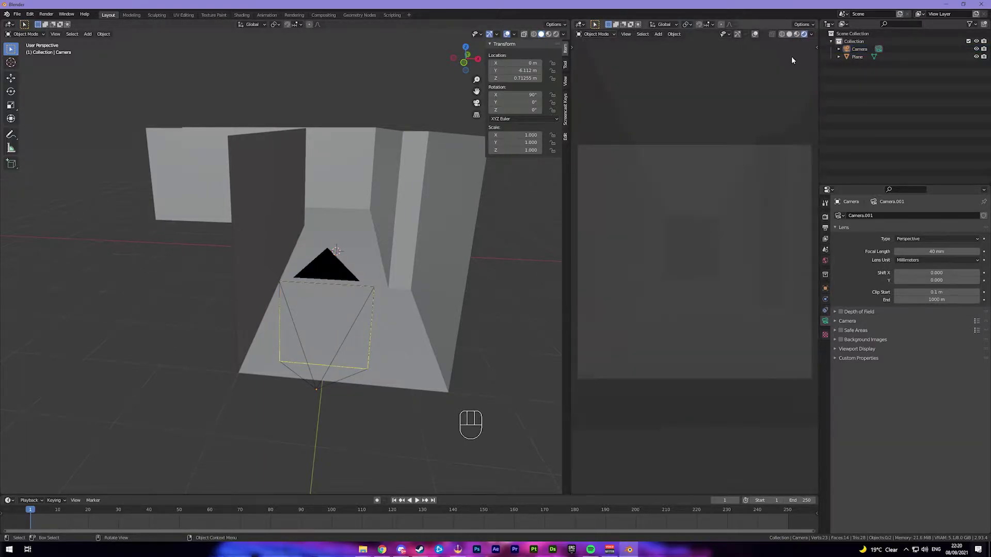
click(825, 217)
click(909, 215)
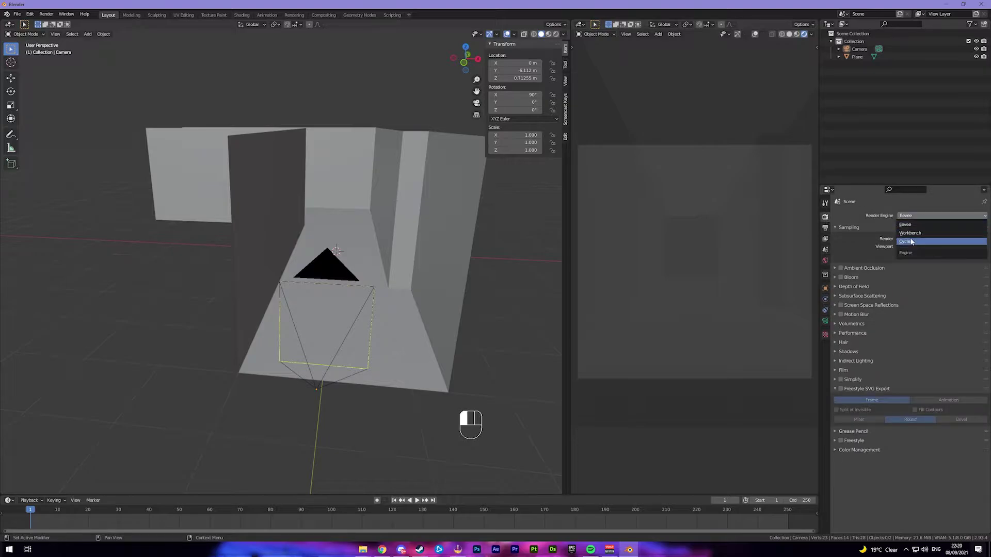
click(916, 239)
click(916, 235)
click(916, 245)
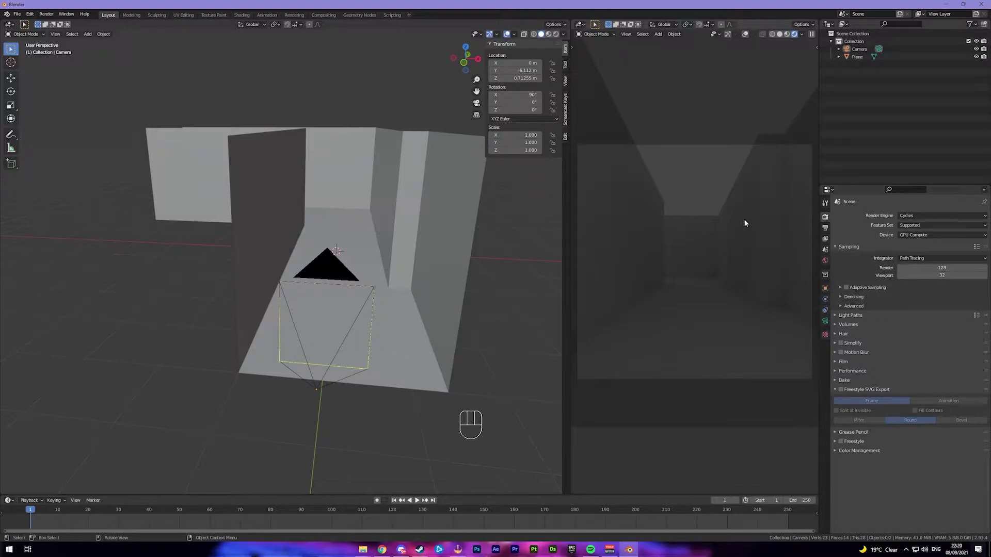
shift+middle_drag(506, 250, 460, 247)
Close the room's open end by filling its two end edges with a new wall face.
click(323, 219)
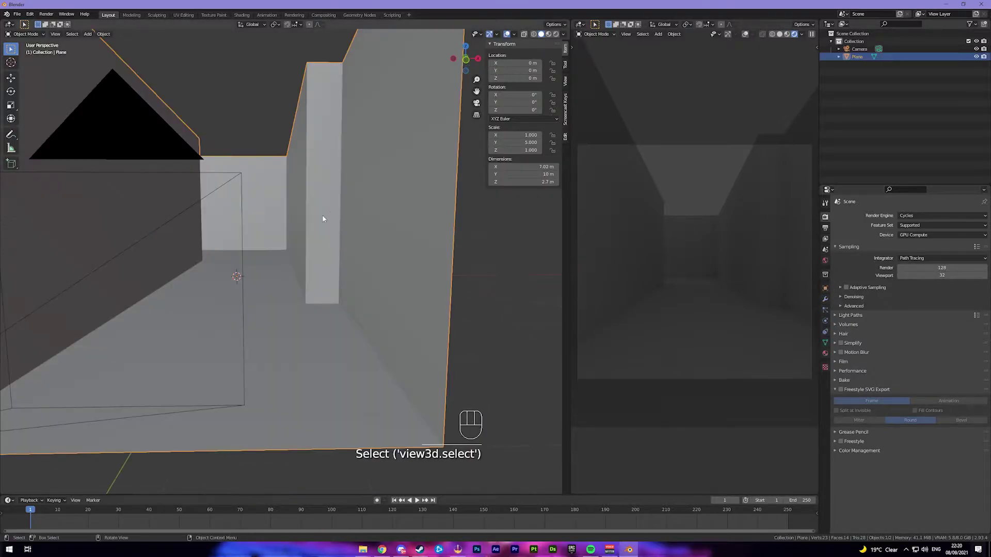
key(Tab)
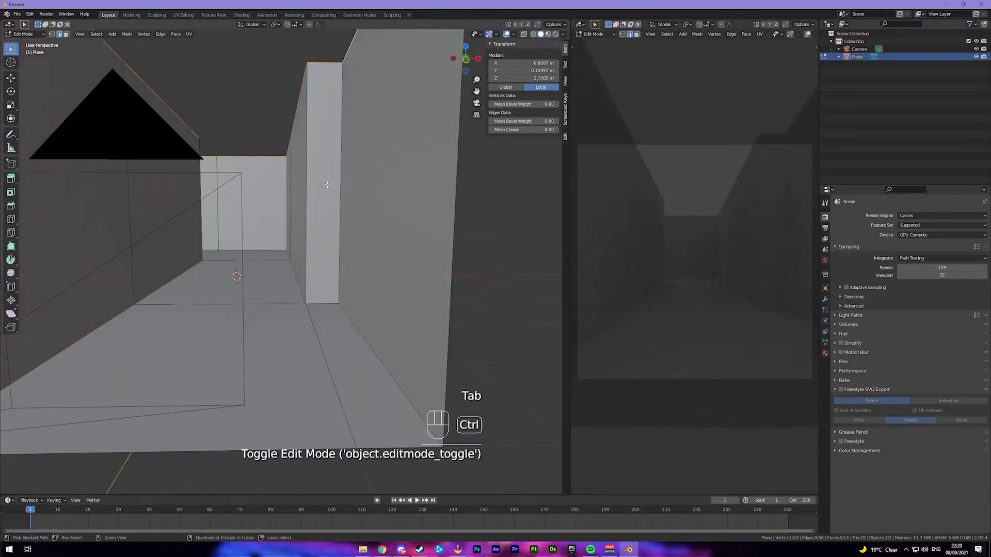
key(ctrl+r)
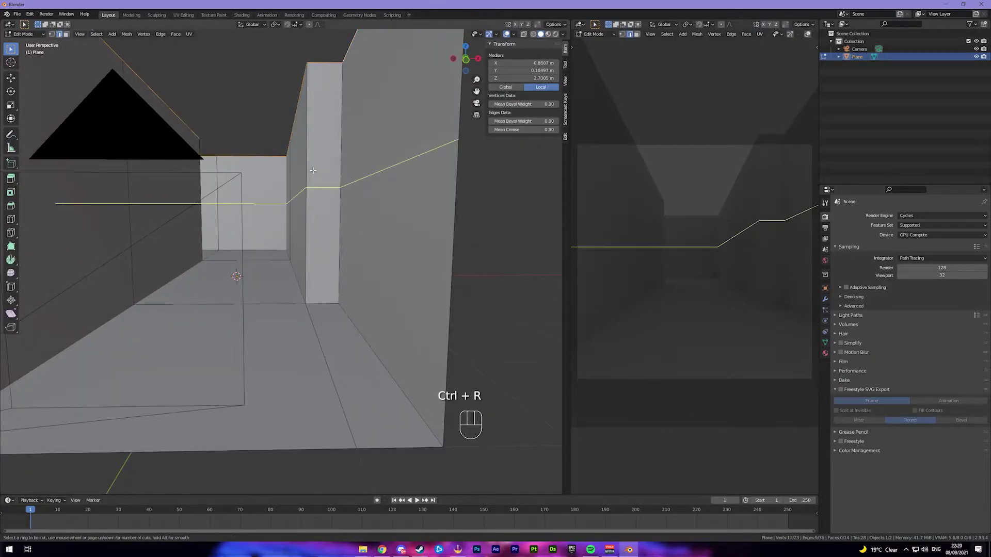
middle_drag(312, 171, 251, 261)
key(2)
click(249, 278)
shift+click(198, 319)
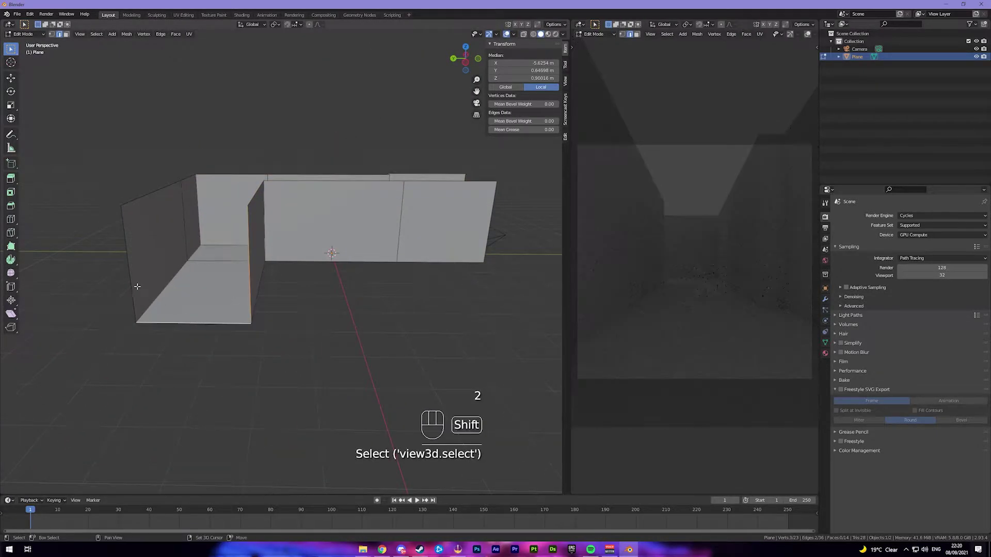
key(f)
middle_drag(209, 287, 315, 201)
Add a loop cut around the corridor walls, slid down just above the floor.
key(ctrl+r)
click(316, 201)
click(312, 294)
middle_drag(312, 294, 308, 278)
scroll(309, 275, up, 2)
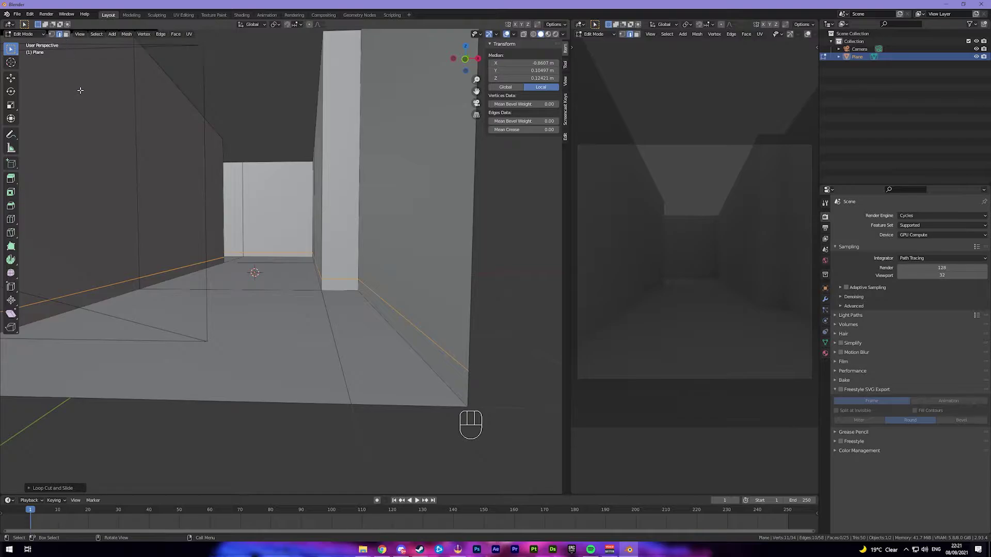
Select the thin loop of faces along the bottom of the walls.
key(3)
middle_drag(165, 148, 262, 282)
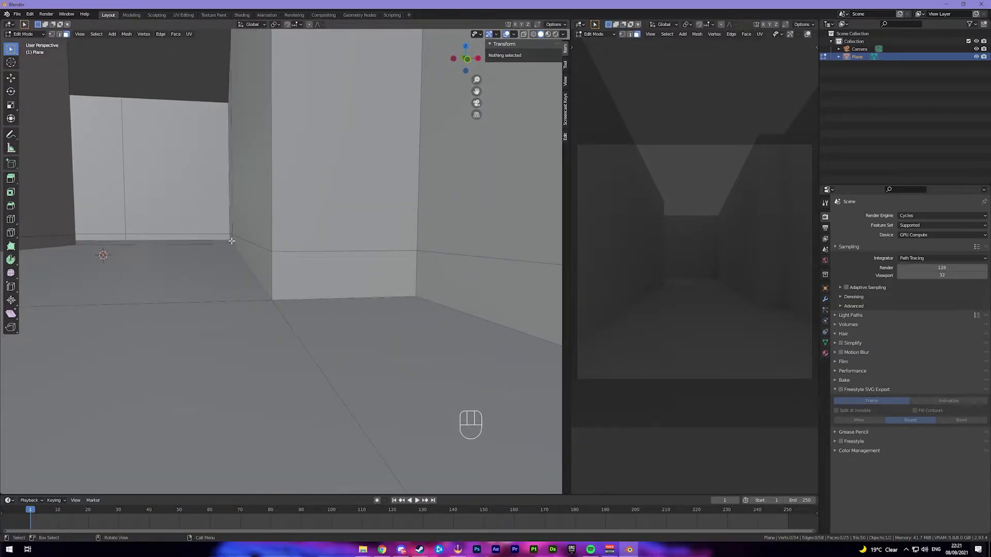
alt+click(273, 267)
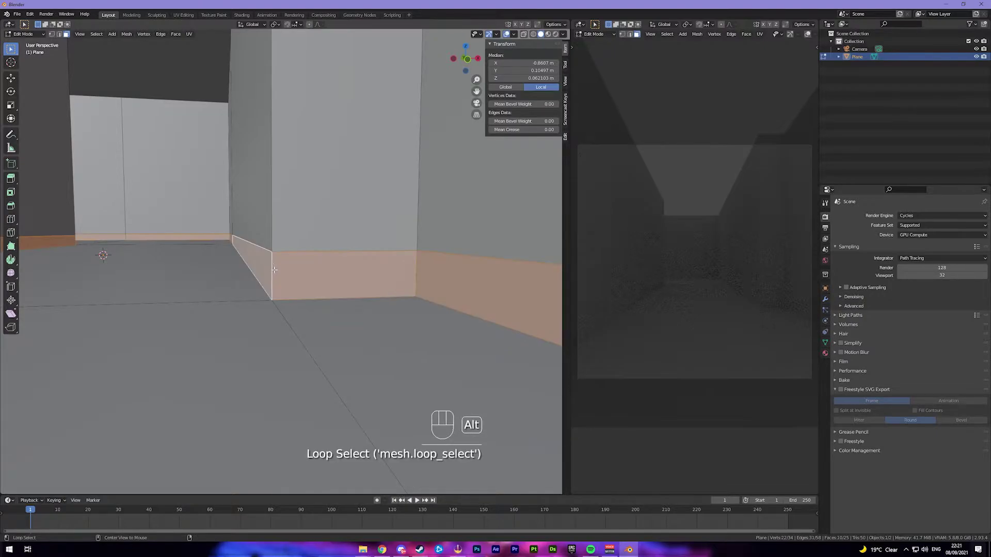
scroll(273, 270, down, 2)
scroll(295, 282, down, 3)
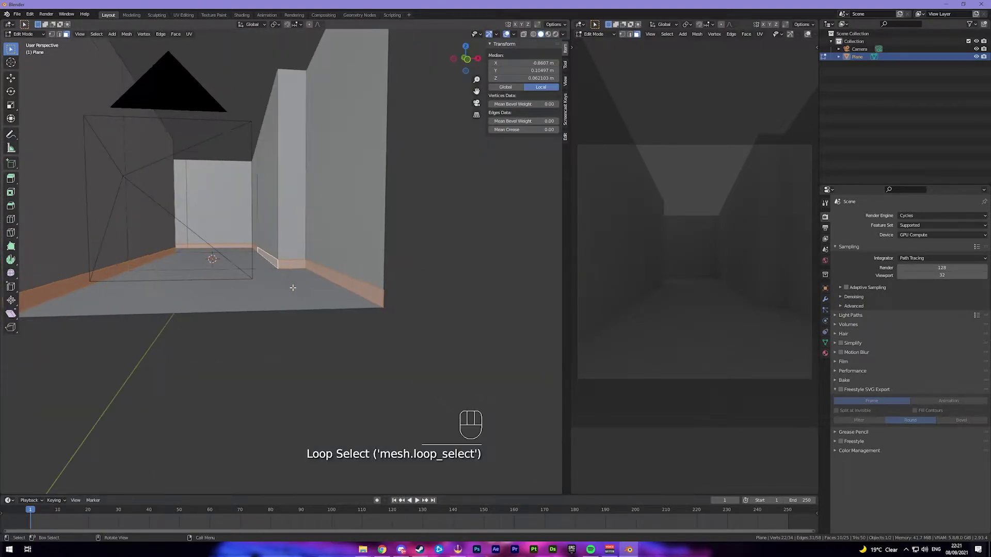
shift+middle_drag(277, 262, 254, 304)
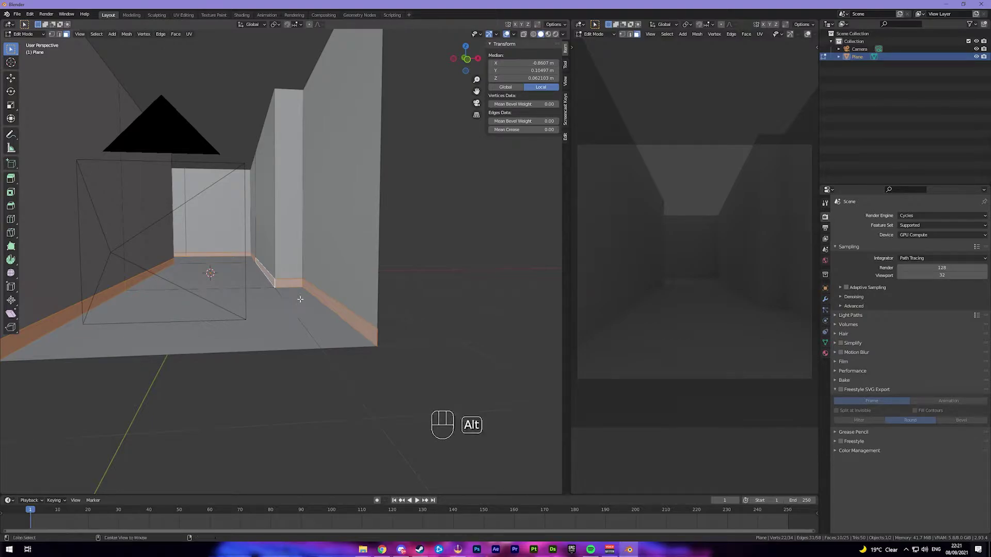
Extrude the bottom wall strip along its normals about 0.04 m to form baseboards.
key(alt+e)
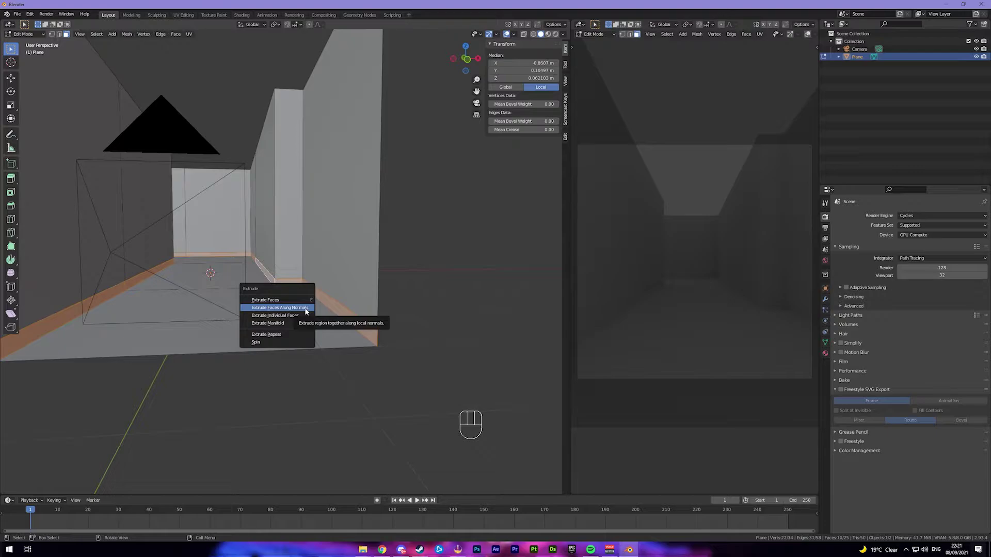
click(280, 308)
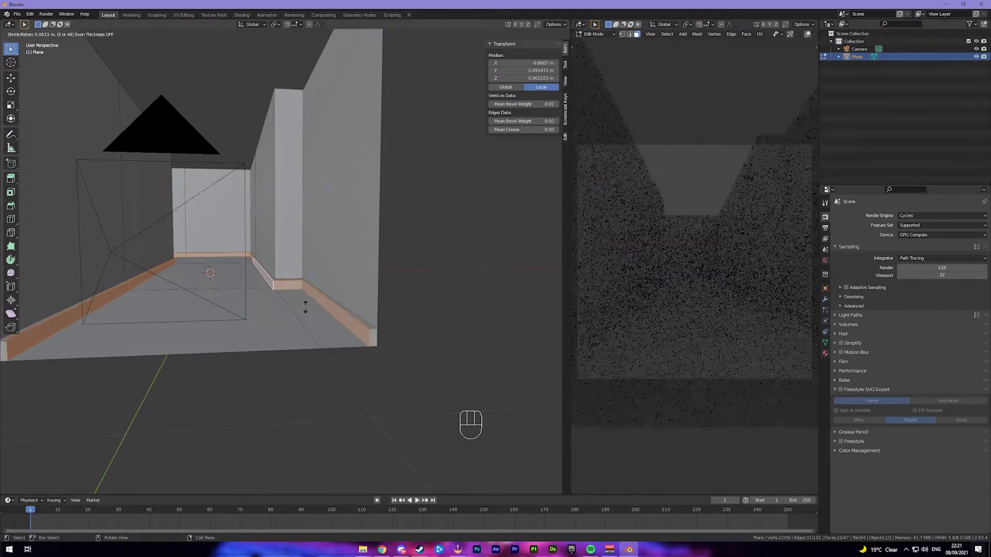
key(shift)
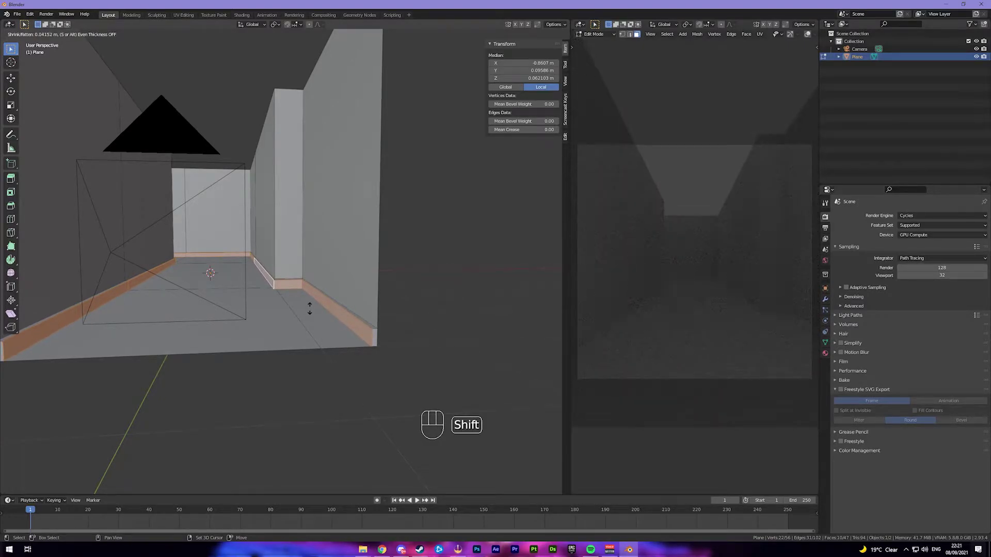
click(310, 308)
middle_drag(310, 309, 359, 251)
key(Tab)
key(Tab)
Fill the wall-top edge loop with a ceiling face and return to Object Mode.
key(2)
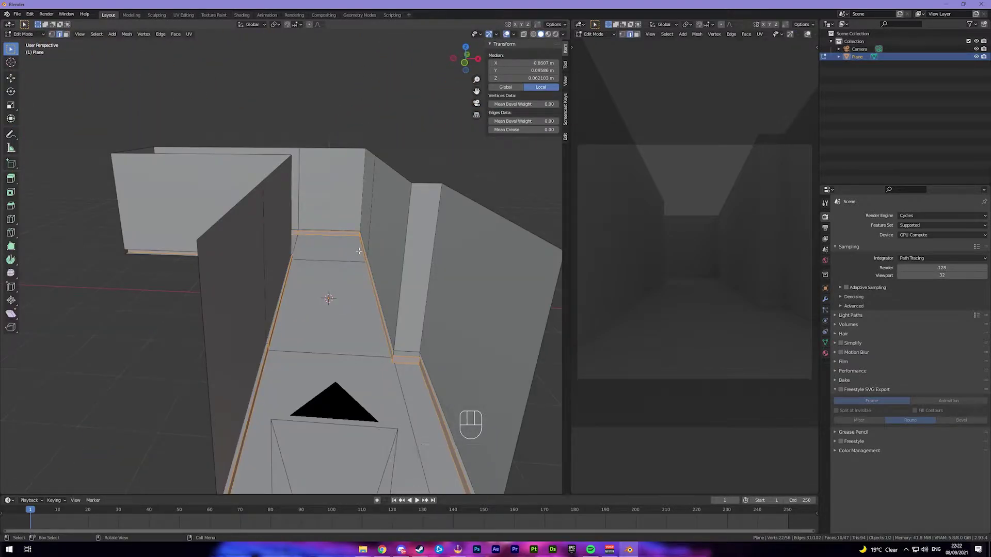
key(alt)
key(2)
alt+click(231, 209)
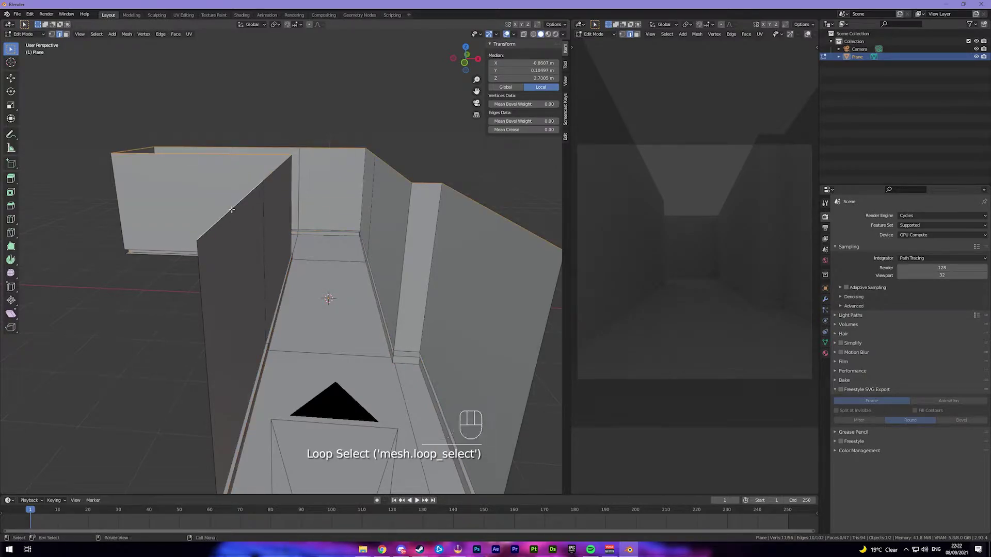
key(f)
middle_drag(274, 218, 267, 202)
shift+middle_drag(267, 202, 196, 222)
key(Tab)
middle_drag(281, 260, 305, 231)
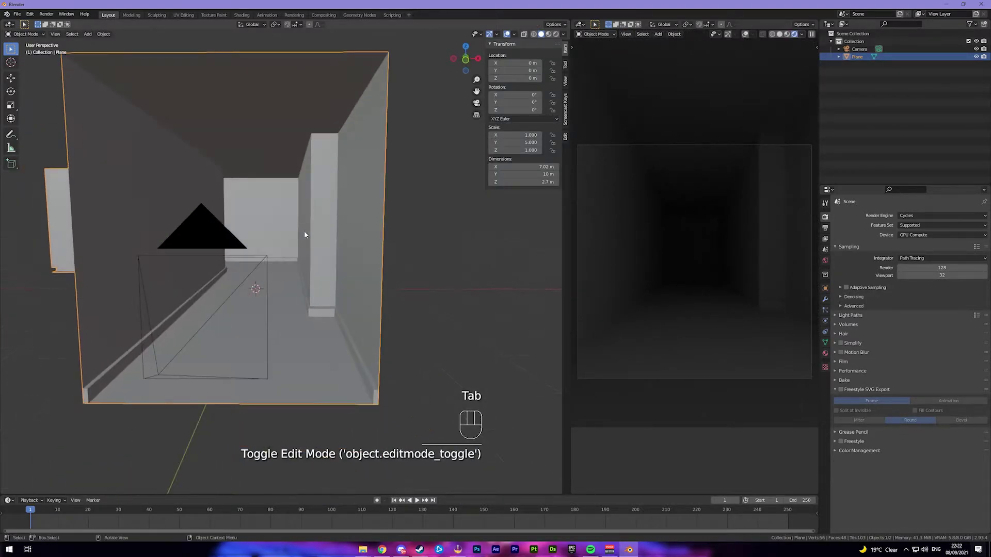
Add a cube at the origin, shrink it to about 0.049 m, and enter Edit Mode.
key(KP_1)
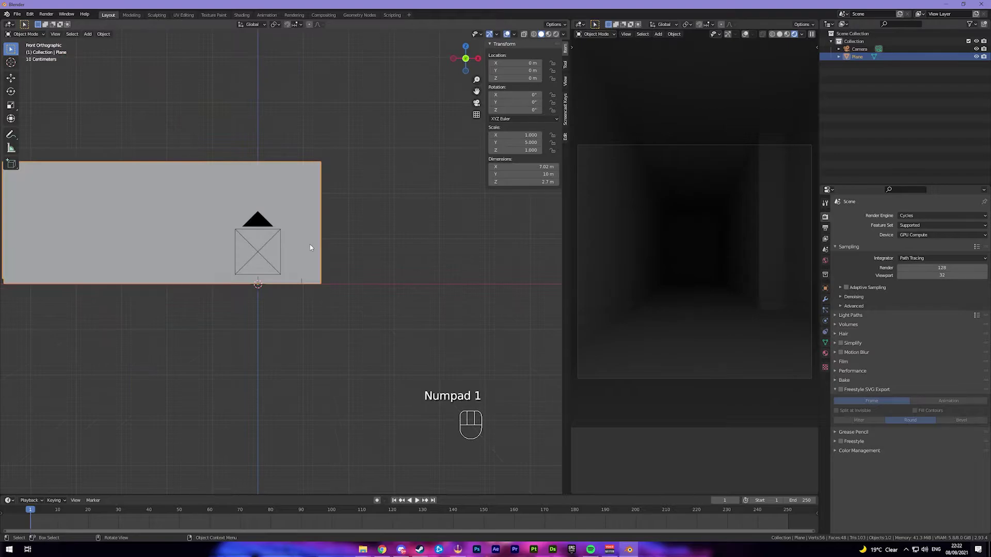
scroll(311, 246, up, 3)
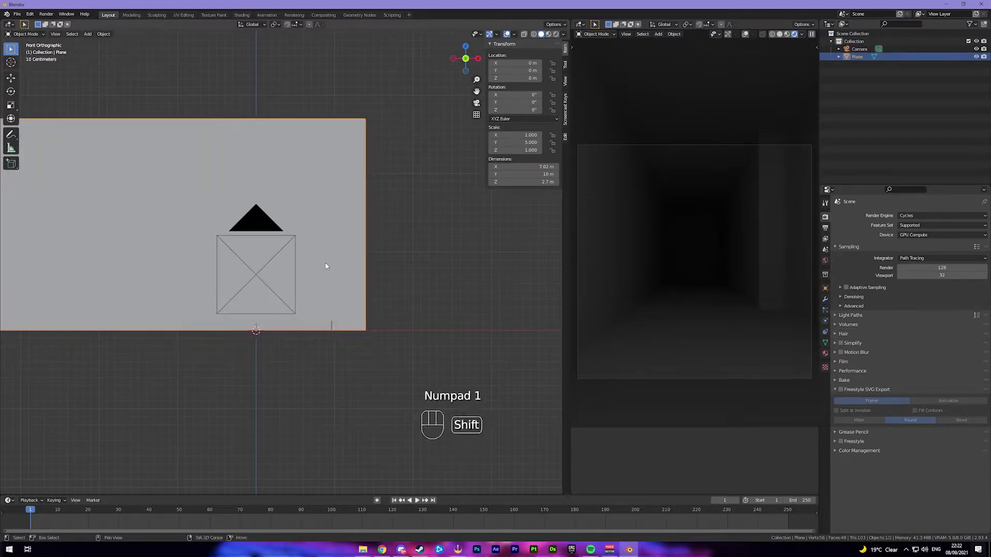
key(shift+a)
mouse_move(317, 154)
click(359, 157)
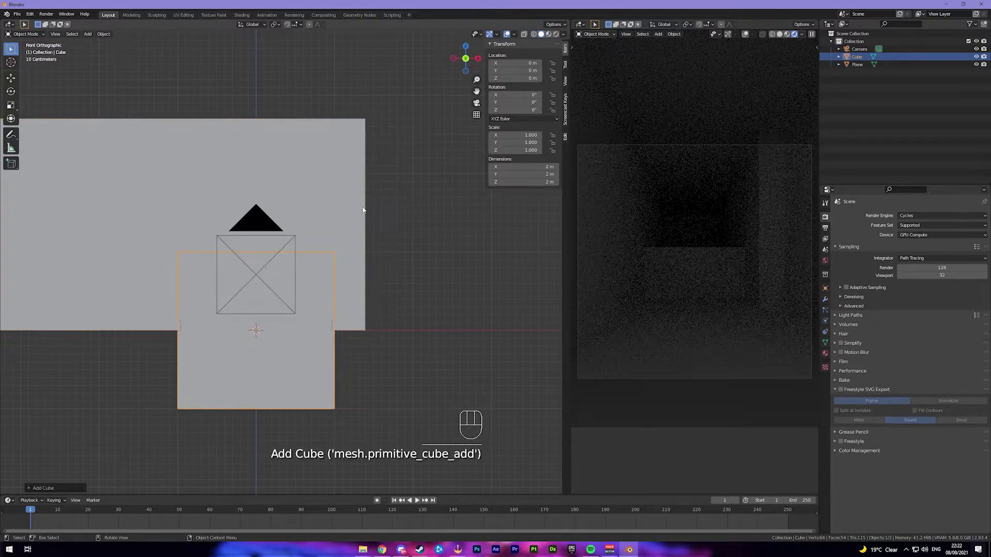
shift+middle_drag(354, 239, 356, 250)
key(s)
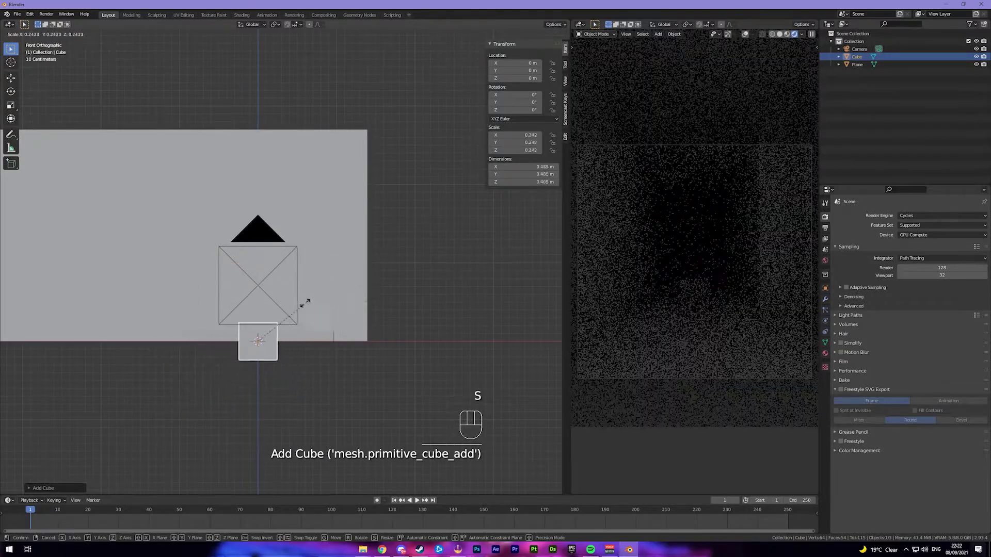
shift+scroll(263, 328, down, 2)
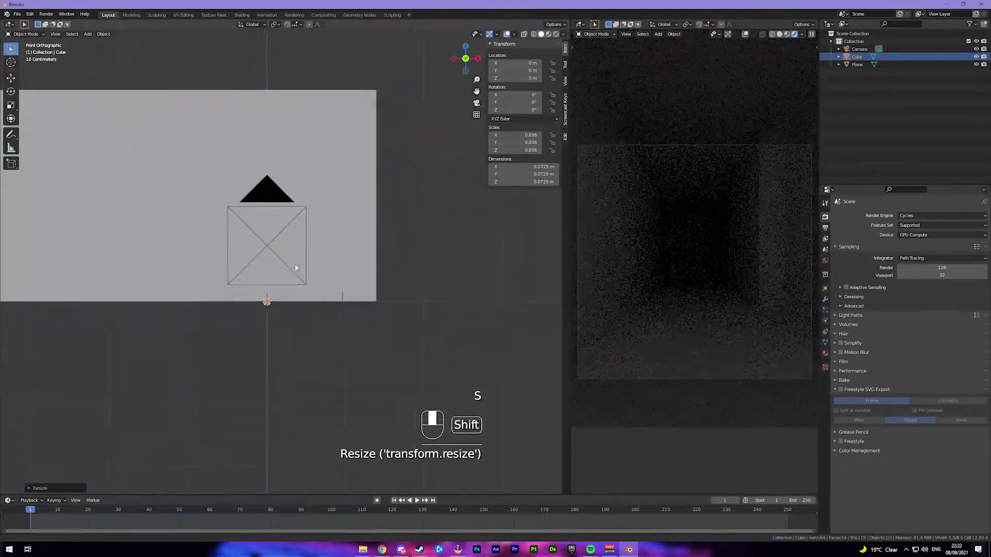
scroll(336, 273, up, 4)
click(318, 284)
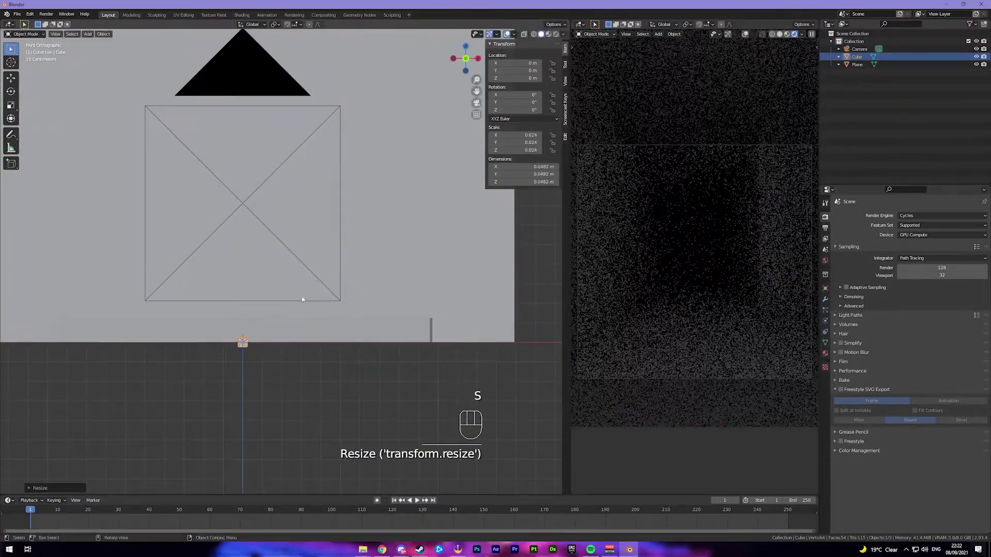
key(Tab)
In wireframe view, move the cube's top four vertices up to stretch it into a tall post.
key(1)
shift+middle_drag(273, 311, 301, 273)
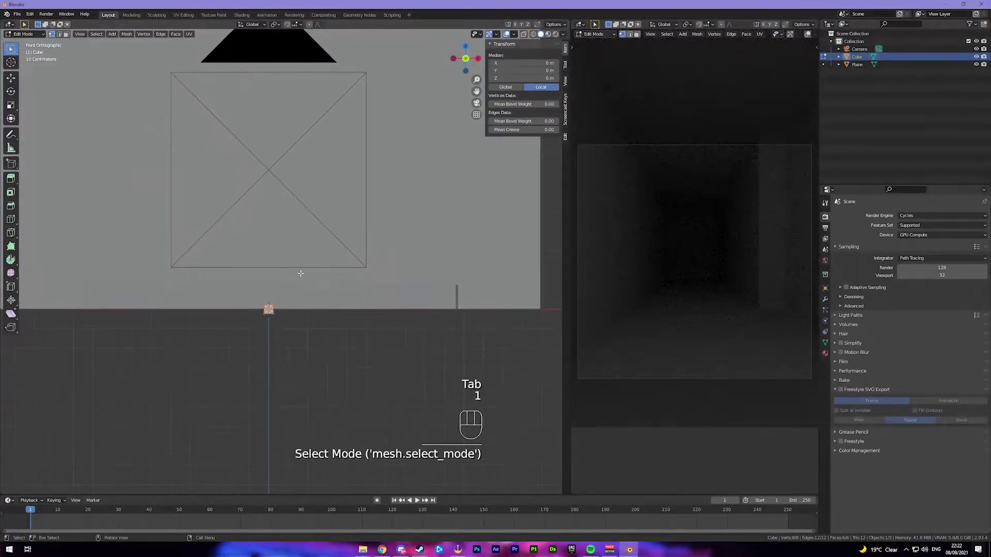
scroll(294, 301, up, 4)
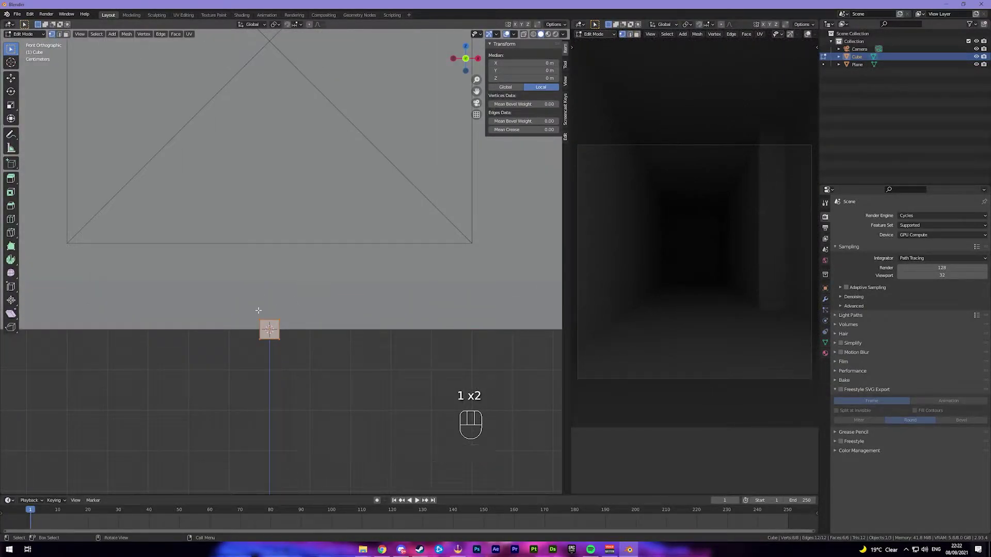
key(z)
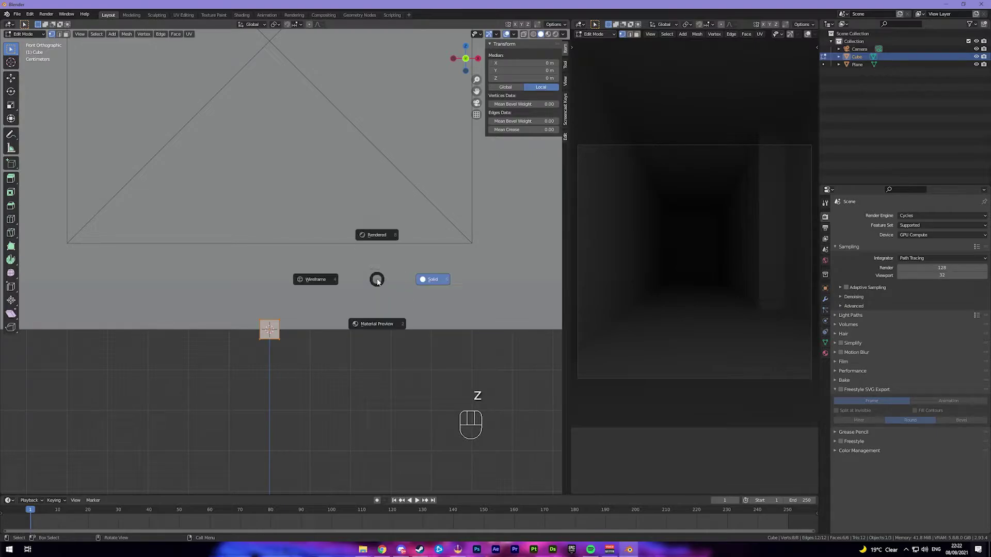
click(328, 280)
drag(228, 301, 307, 332)
scroll(279, 318, down, 3)
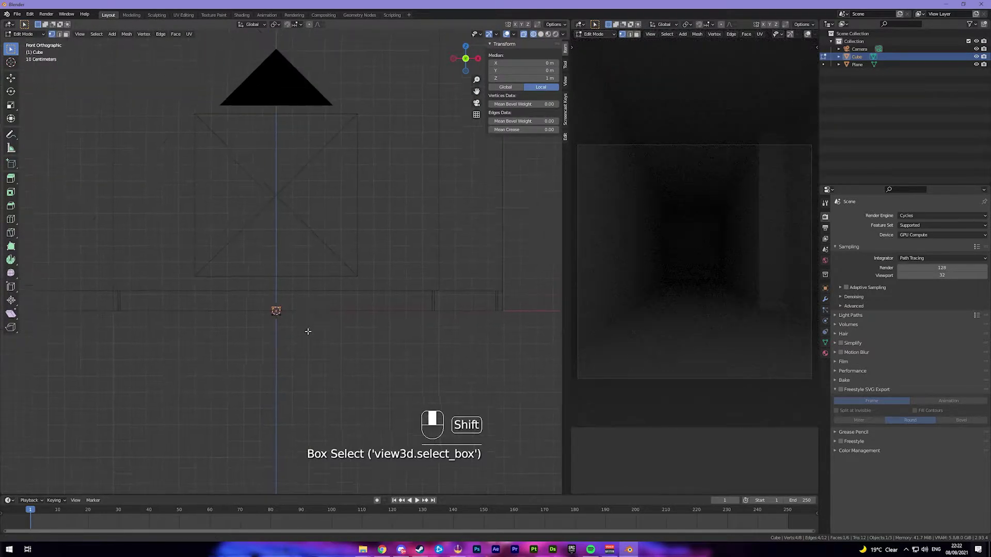
scroll(309, 324, down, 3)
key(g)
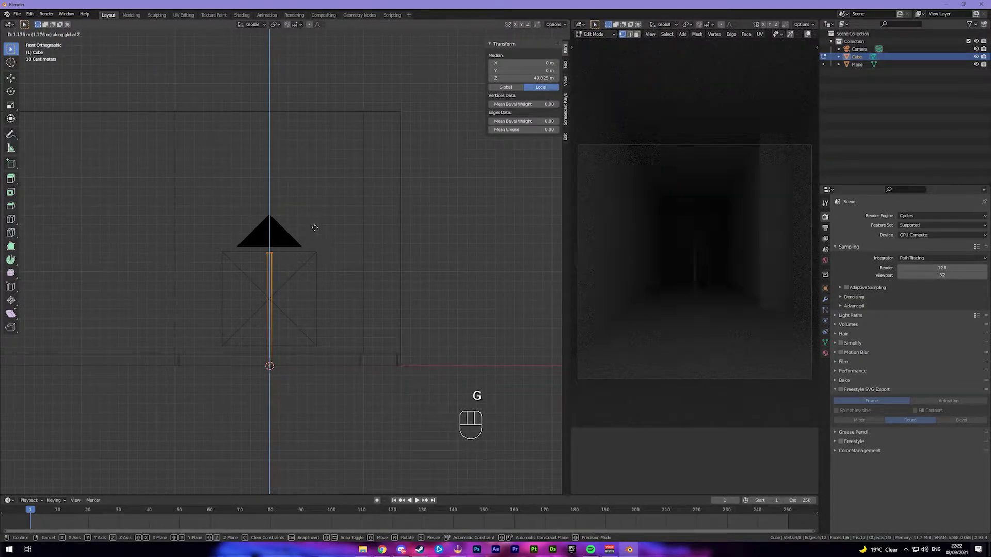
click(313, 248)
Add a horizontal loop cut around the post near its top.
scroll(303, 273, up, 1)
key(ctrl+r)
click(275, 317)
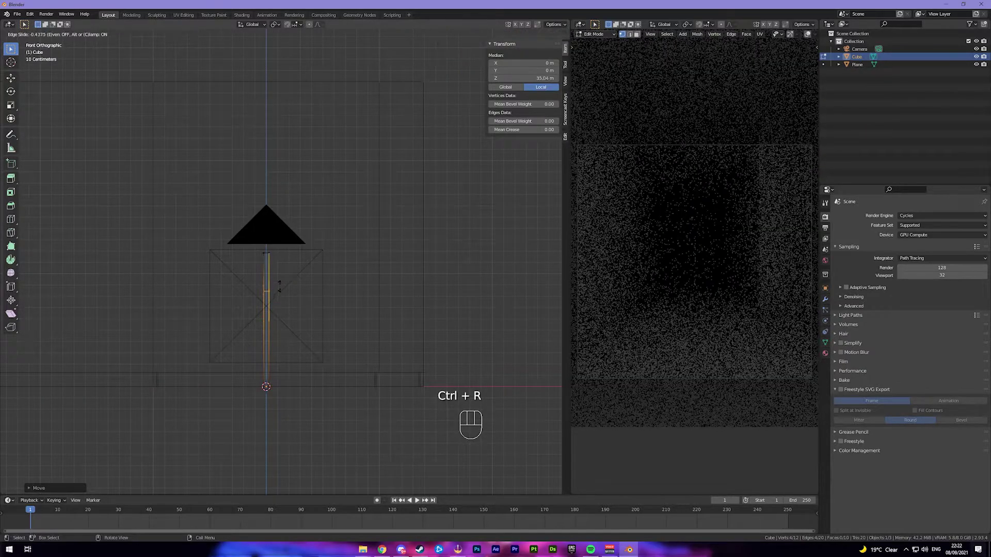
click(282, 257)
middle_drag(283, 257, 300, 283)
Extrude the post's upper left face out to the left to form the arm.
key(3)
scroll(298, 283, up, 2)
click(287, 255)
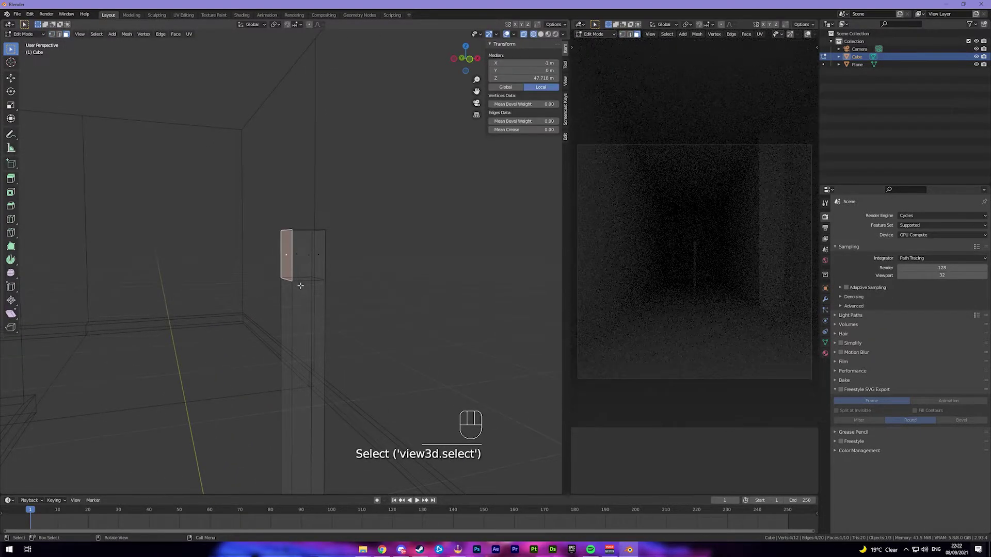
key(KP_1)
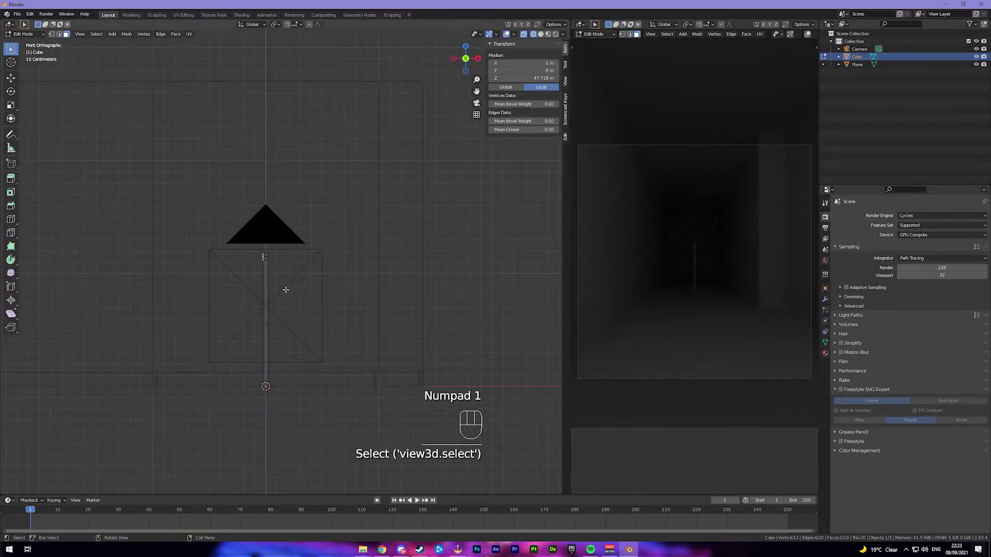
key(e)
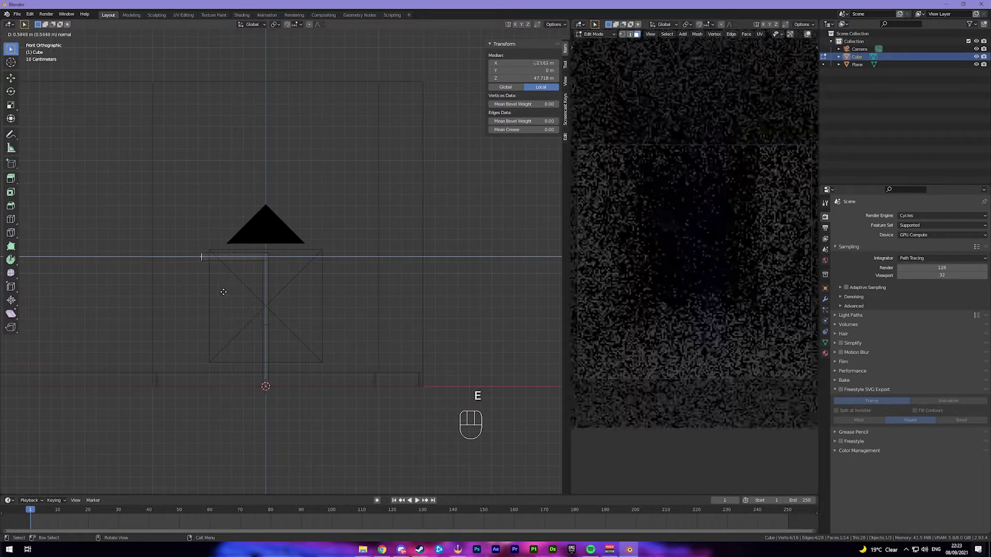
click(224, 292)
Move the arm's vertices vertically along Z, then return to Object Mode.
scroll(223, 292, up, 2)
key(1)
shift+drag(158, 257, 296, 272)
scroll(302, 260, up, 2)
key(g)
middle_click(303, 259)
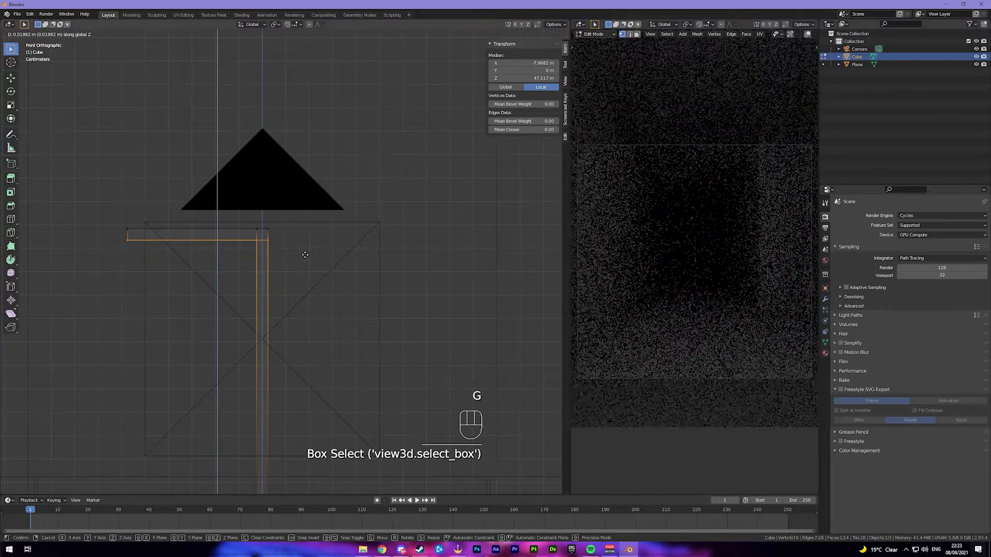
click(280, 281)
key(Tab)
scroll(279, 281, down, 8)
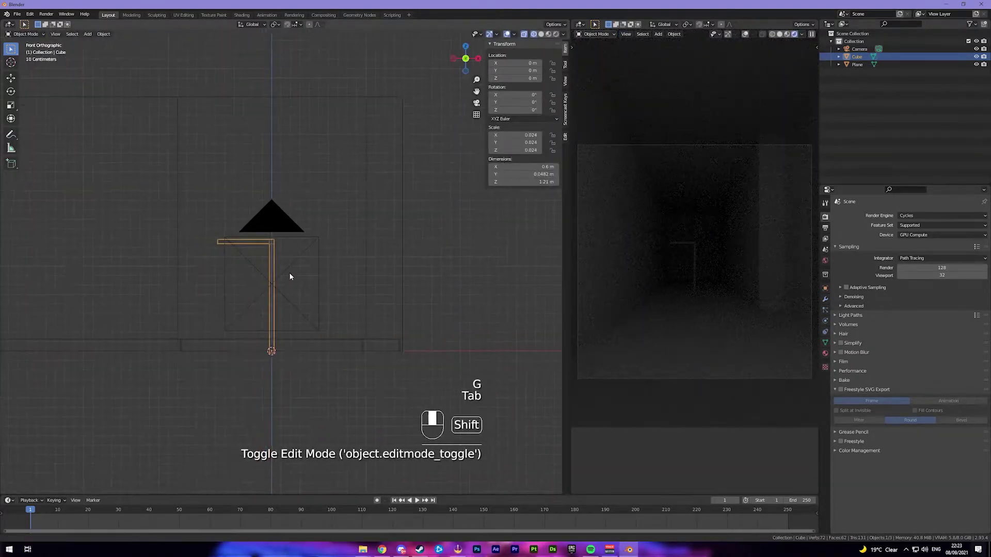
Raise the pipe into position at X 1.3673, Z 1.5171 m.
shift+middle_drag(286, 284, 278, 300)
key(g)
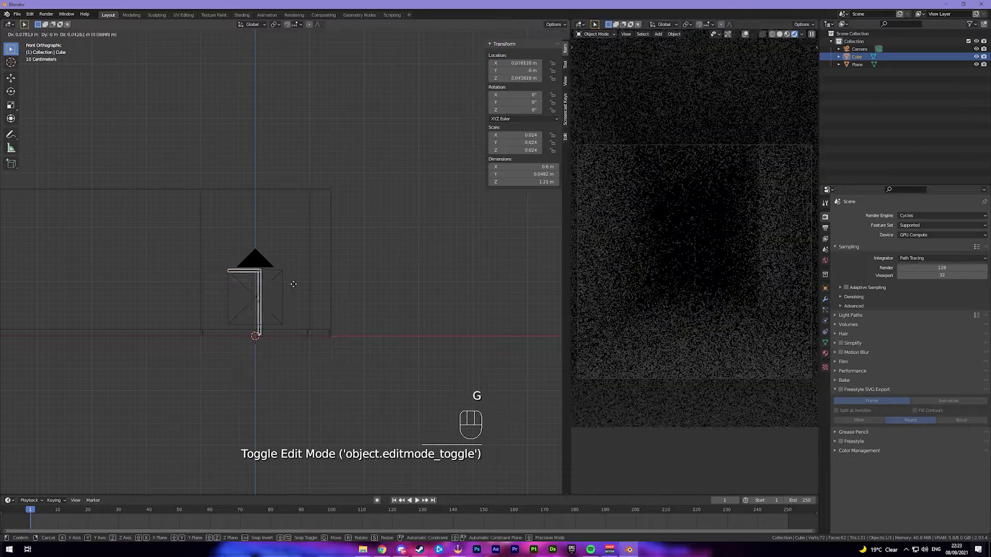
click(351, 217)
shift+middle_drag(351, 216, 314, 267)
scroll(326, 255, up, 5)
scroll(316, 265, up, 5)
shift+middle_drag(353, 191, 326, 228)
scroll(327, 227, up, 3)
scroll(318, 269, up, 4)
shift+middle_drag(381, 203, 310, 280)
scroll(311, 279, up, 3)
key(g)
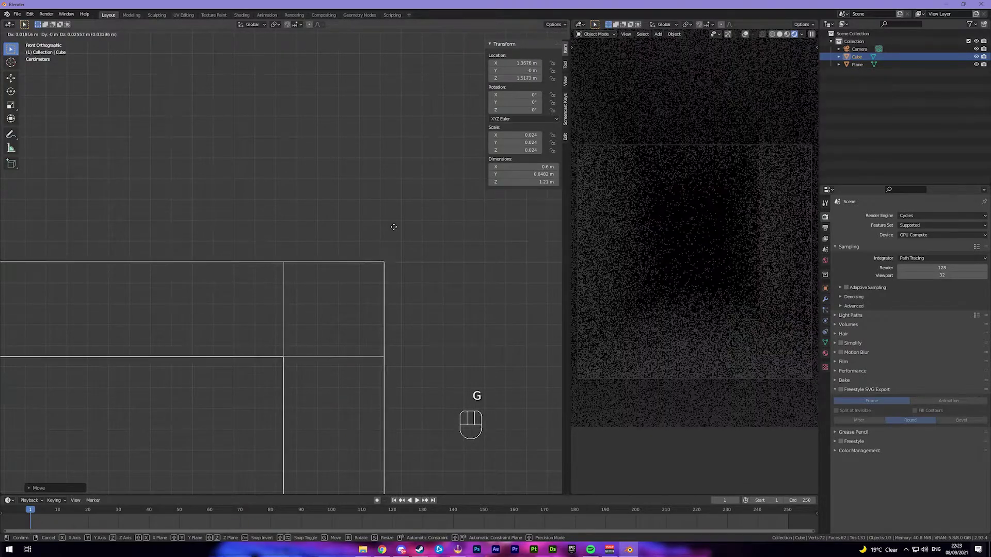
click(382, 249)
From the top view, move the pipe along Y into the corridor at Y -2.5406 m.
key(KP_7)
scroll(378, 250, down, 15)
scroll(357, 256, down, 6)
shift+middle_drag(361, 333, 360, 249)
scroll(357, 257, down, 5)
scroll(363, 245, up, 3)
key(g)
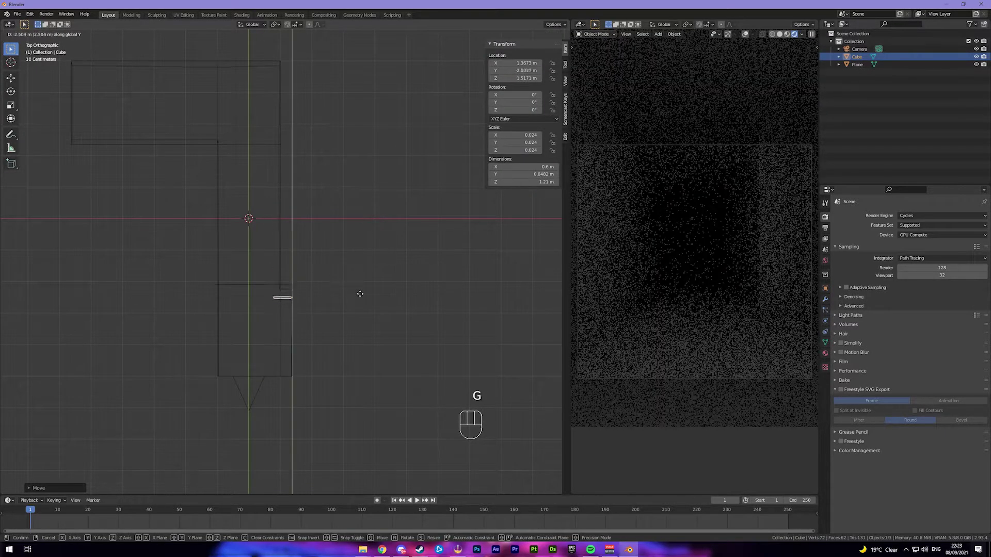
click(344, 318)
scroll(344, 315, up, 7)
shift+middle_drag(345, 311, 296, 203)
scroll(336, 277, up, 4)
In Edit Mode, move the arm's end vertices left to lengthen the arm.
key(Tab)
key(1)
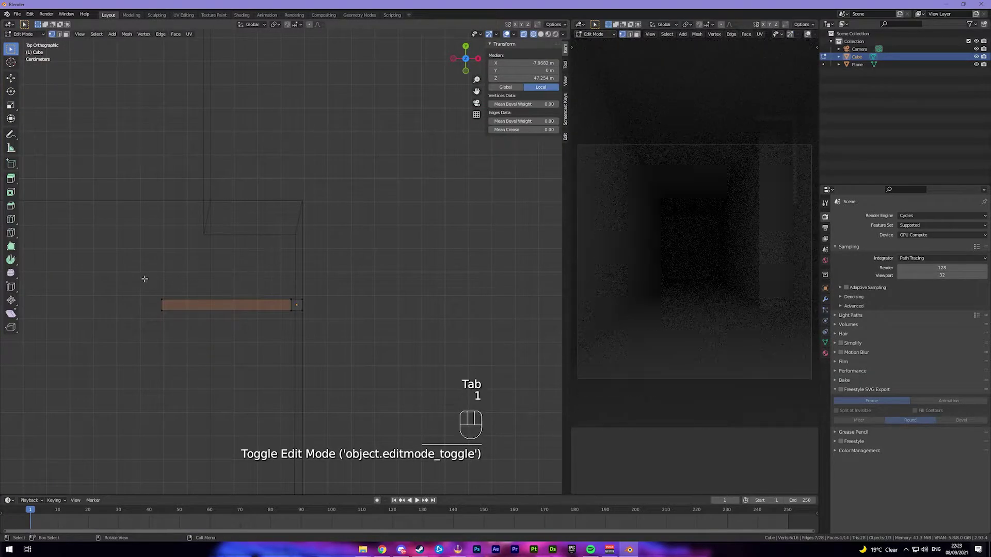
drag(148, 280, 184, 329)
shift+middle_drag(191, 311, 345, 294)
scroll(285, 289, down, 3)
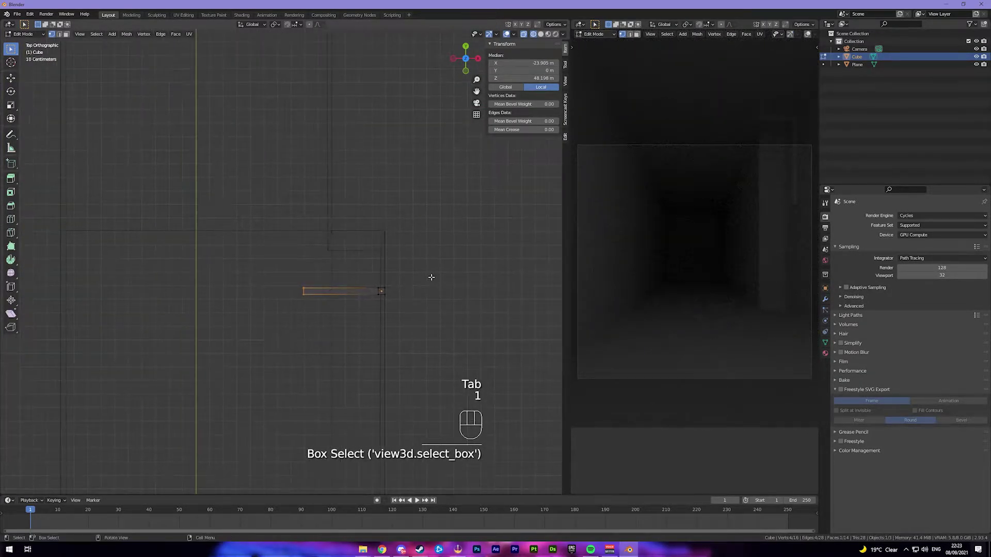
key(g)
key(g)
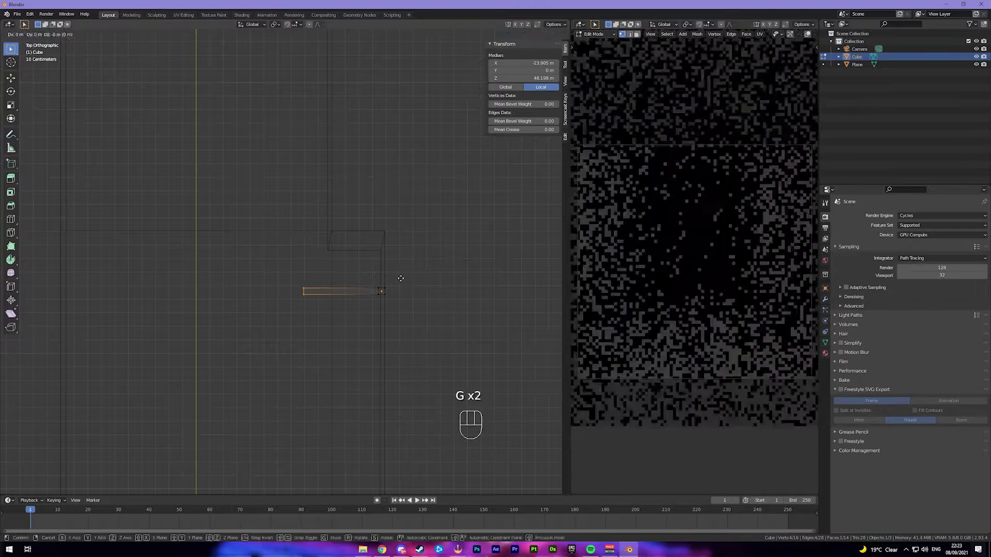
click(350, 279)
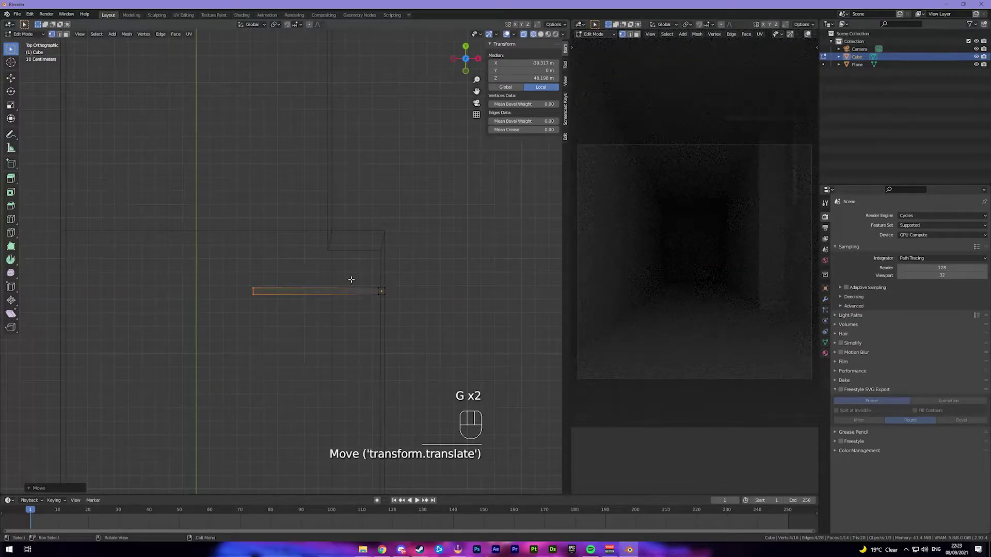
Move the post's bottom four vertices down so it reaches 1.69 m tall.
middle_drag(378, 316, 380, 249)
drag(352, 361, 386, 411)
shift+middle_drag(389, 376, 343, 258)
key(g)
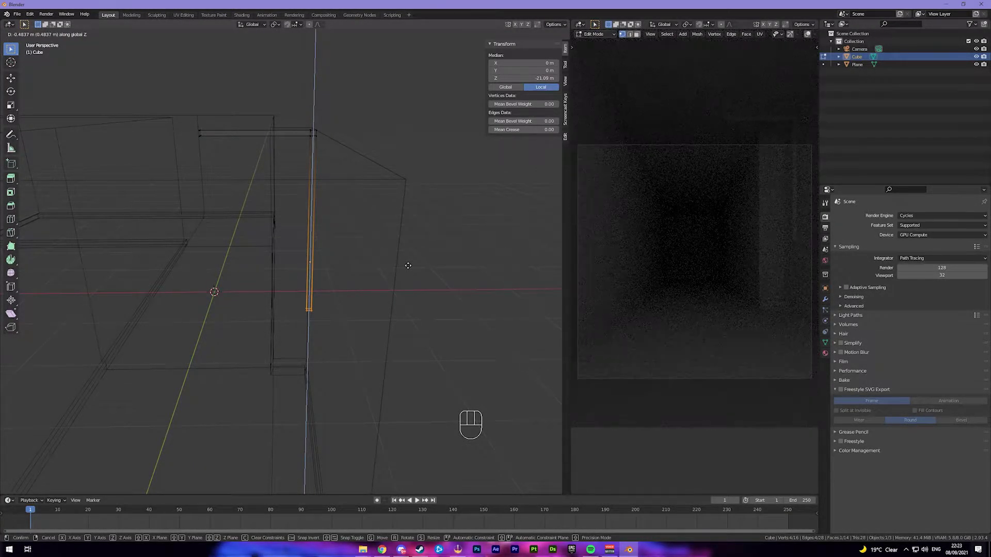
click(405, 270)
key(Tab)
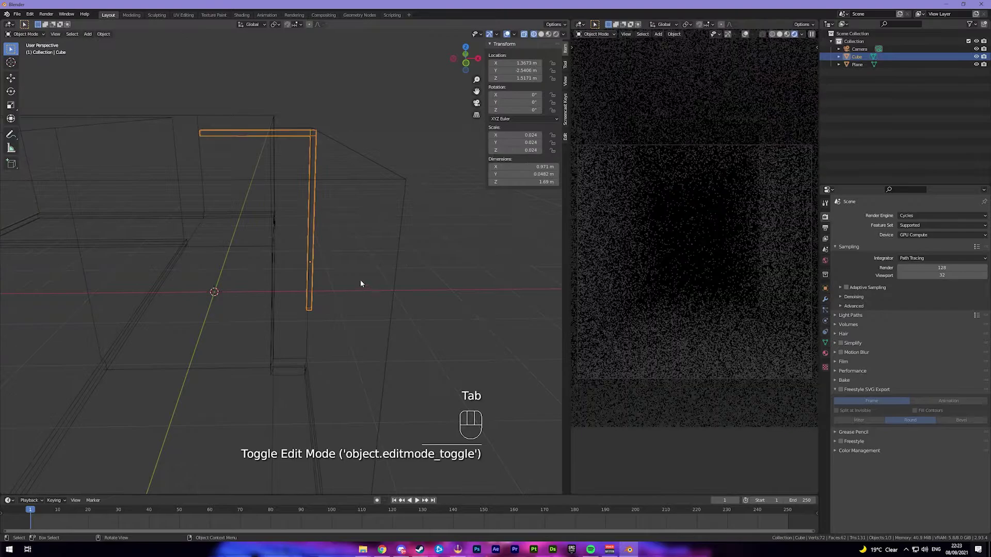
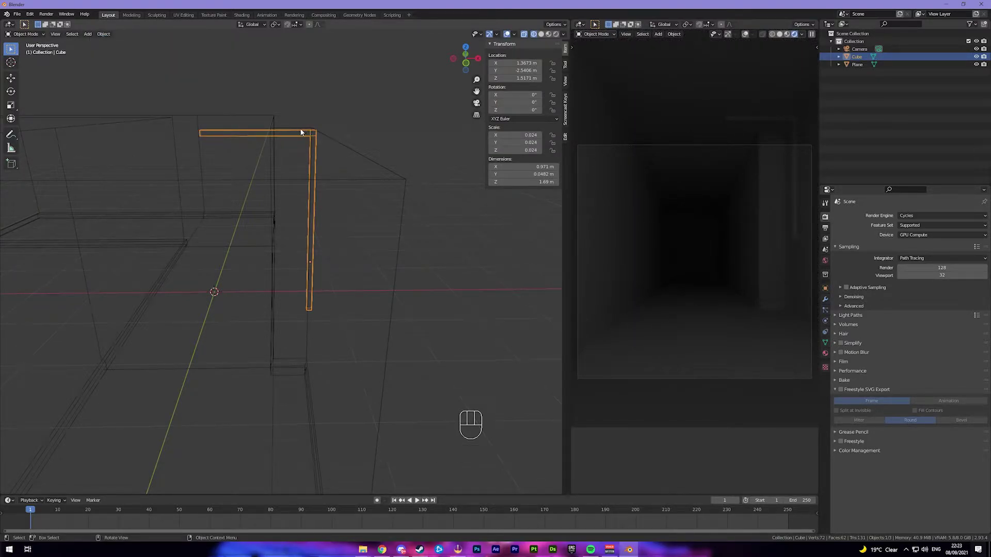
Set the L-shaped bar's origin to its geometry centre.
click(104, 34)
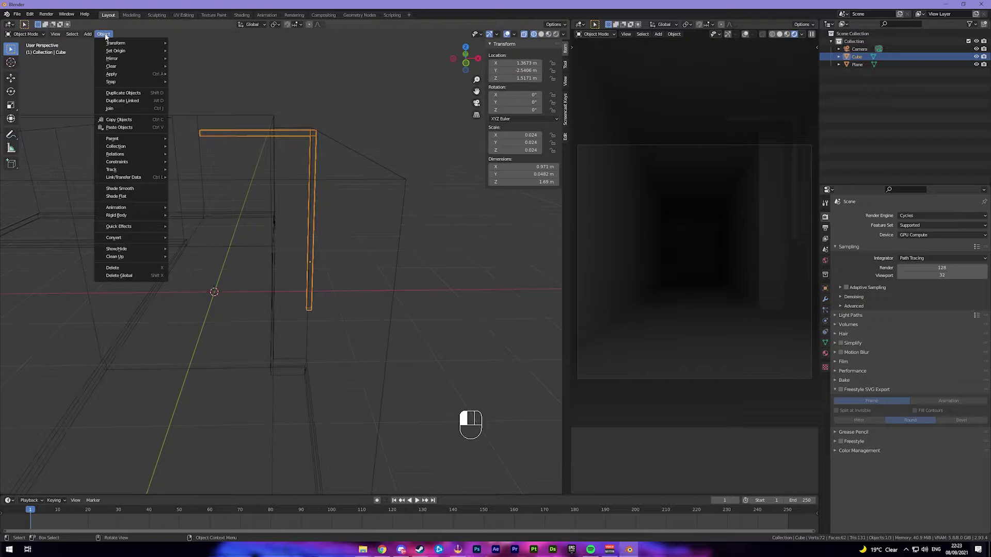
mouse_move(122, 53)
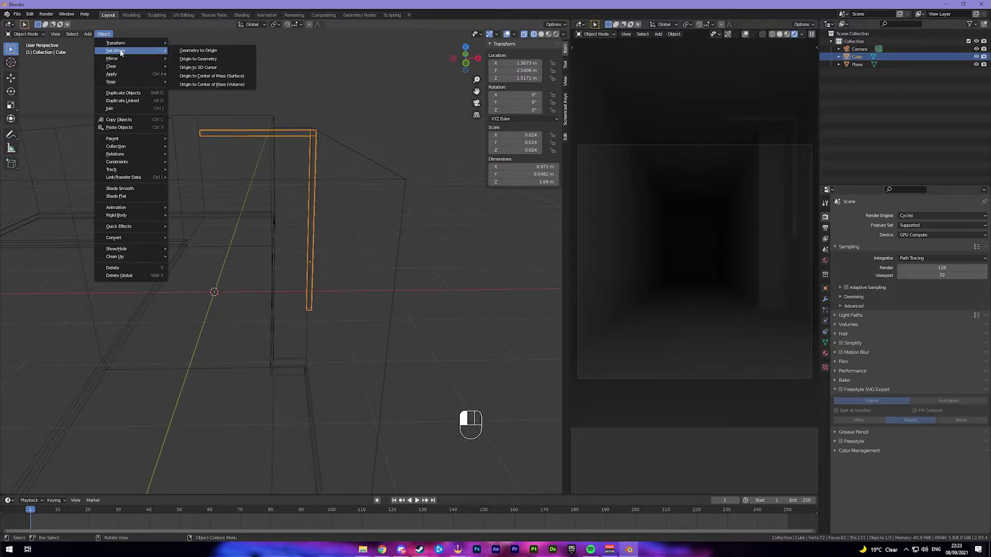
click(217, 59)
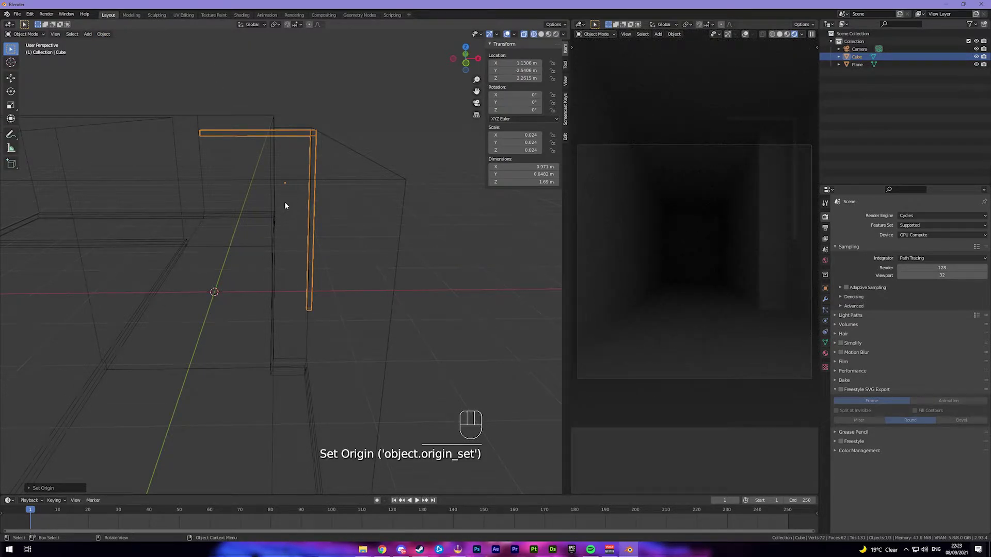
In front view, duplicate the bar and mirror the copy with an X scale of -1.
key(KP_1)
shift+middle_drag(322, 225, 369, 218)
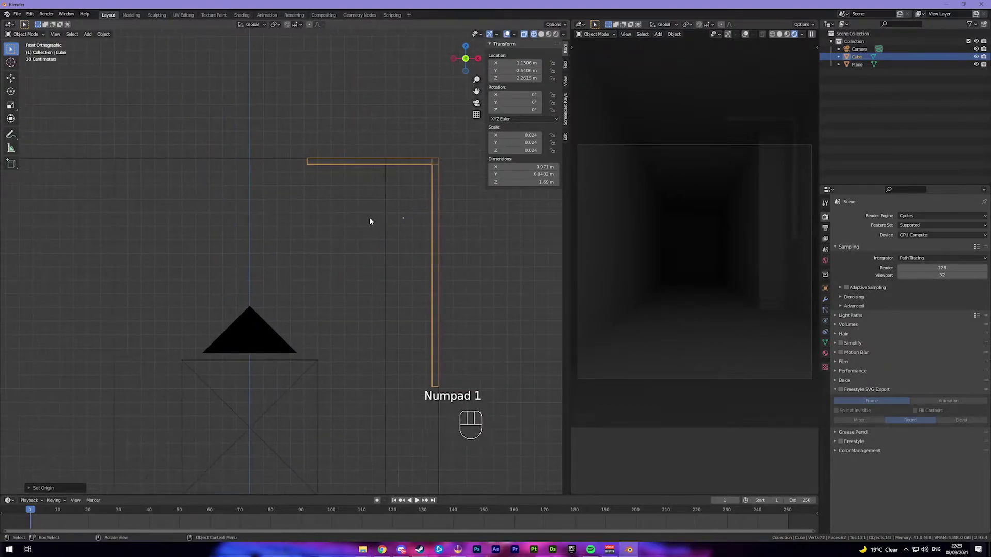
key(shift+d)
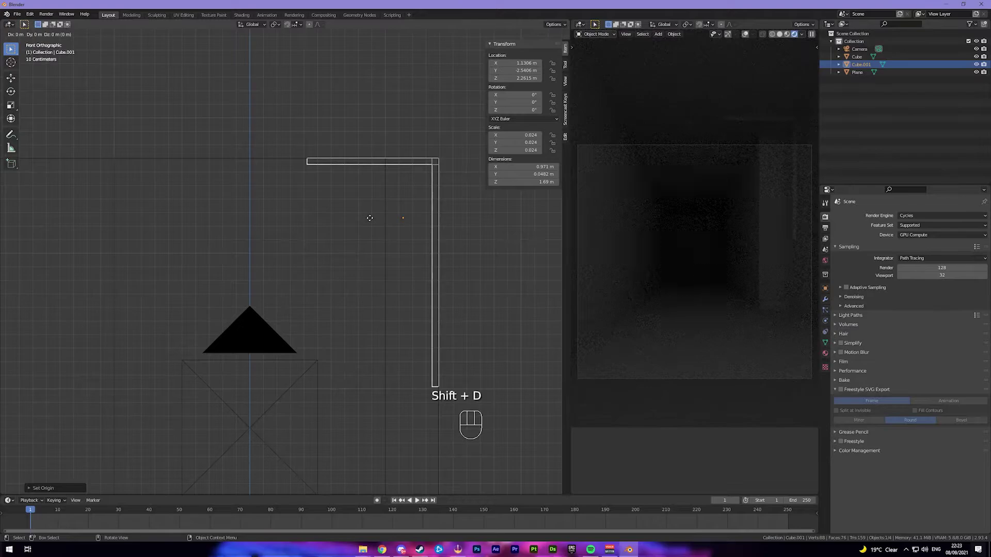
right_click(370, 218)
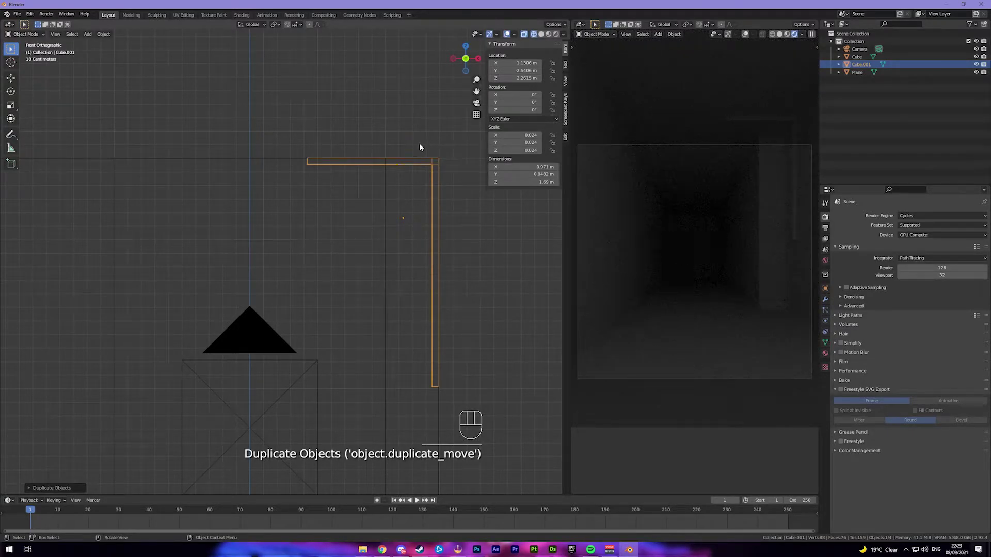
scroll(419, 146, down, 5)
key(s)
key(x)
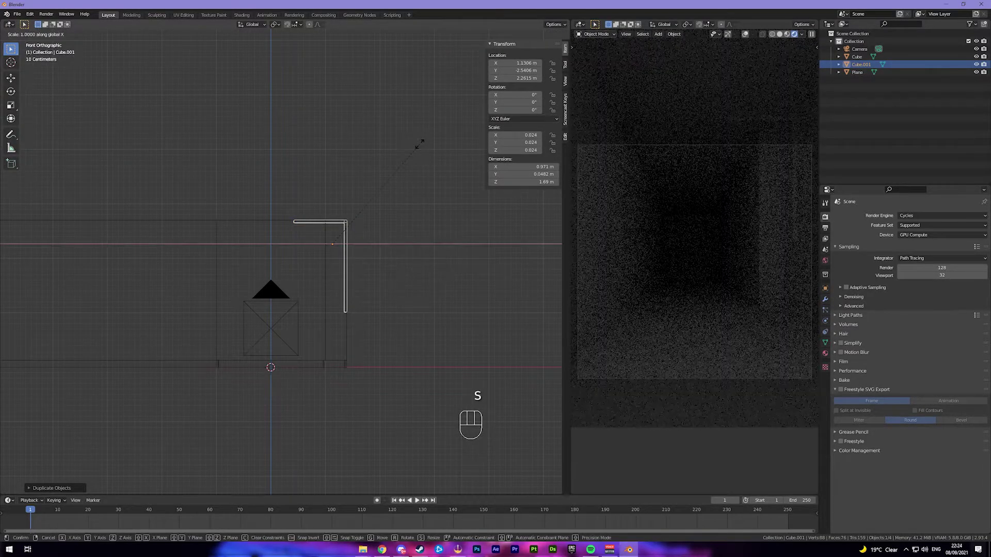
key(minus)
click(418, 145)
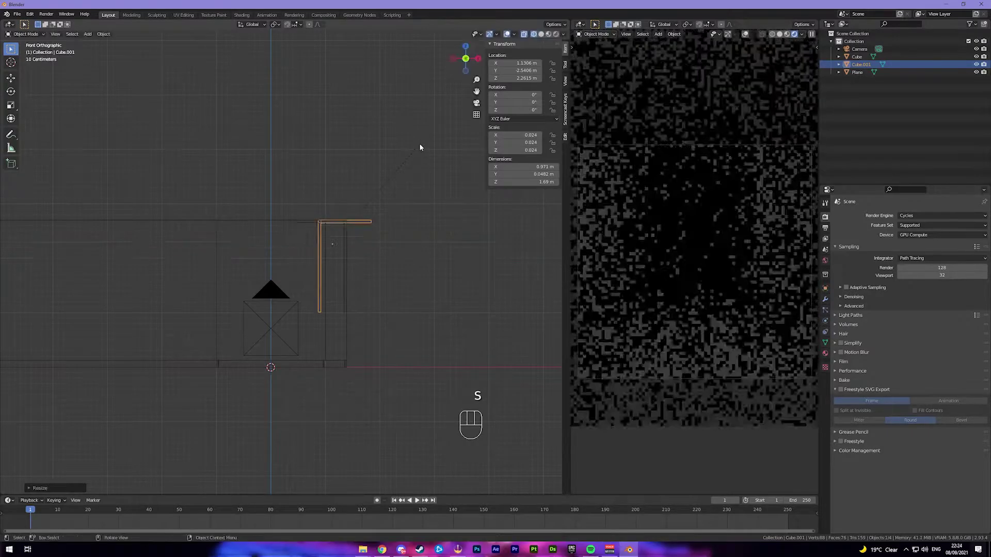
Move the mirrored copy along X onto the opposite wall of the hallway.
scroll(334, 173, up, 5)
key(g)
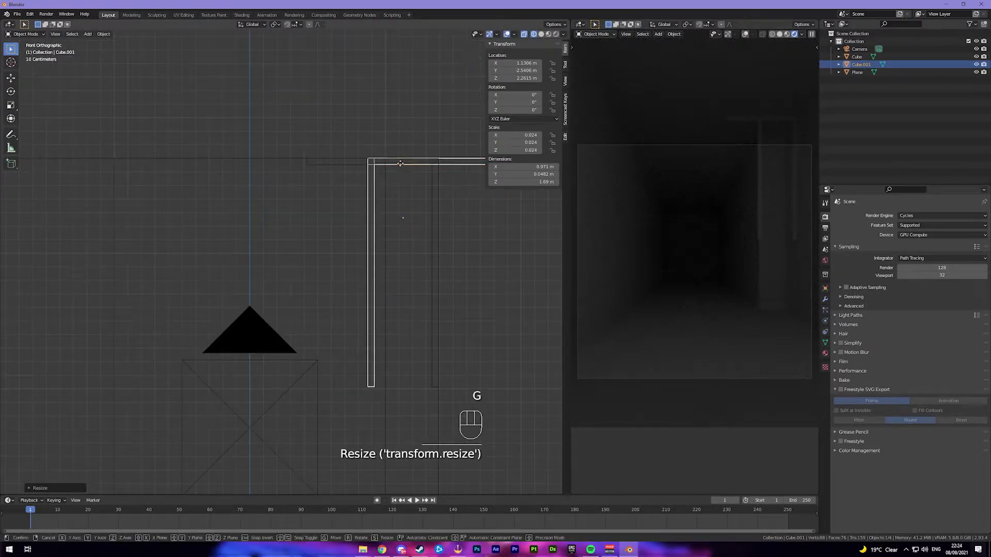
key(x)
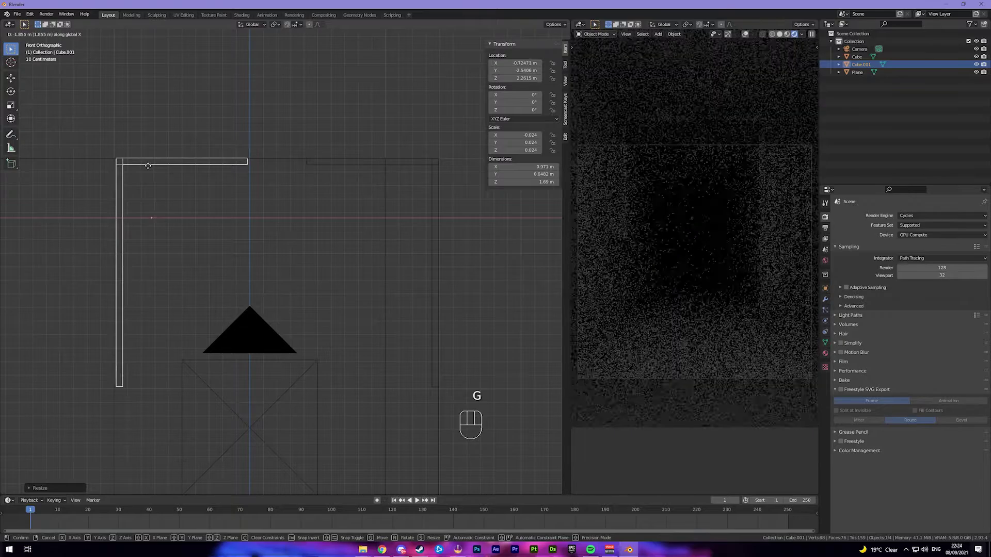
click(147, 166)
shift+middle_drag(147, 165, 311, 225)
scroll(289, 217, up, 3)
scroll(274, 153, up, 2)
shift+middle_drag(274, 152, 293, 195)
scroll(292, 194, up, 2)
key(g)
key(x)
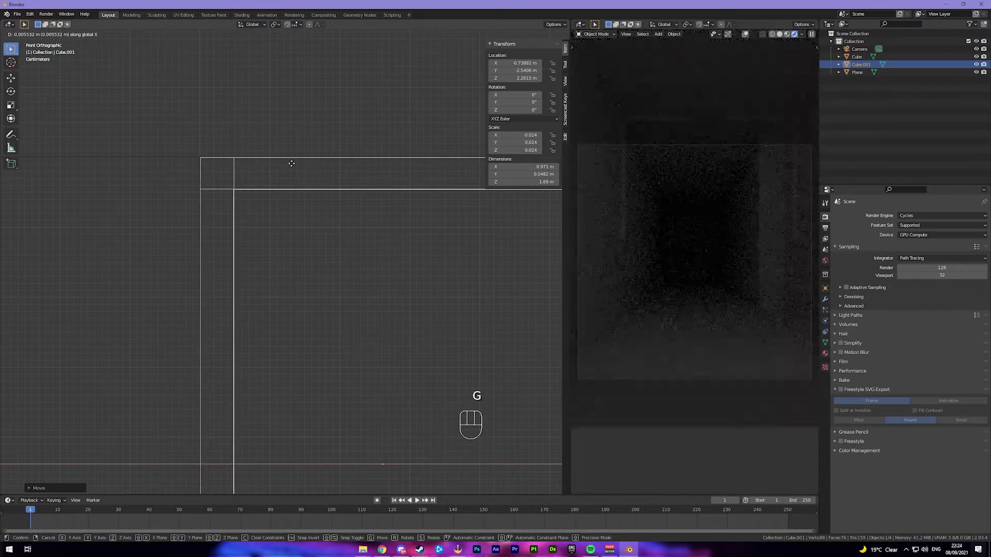
click(308, 199)
From the top view, slide the mirrored copy along Y further down the hallway.
key(KP_7)
scroll(317, 222, down, 12)
shift+middle_drag(331, 206, 315, 263)
key(g)
key(y)
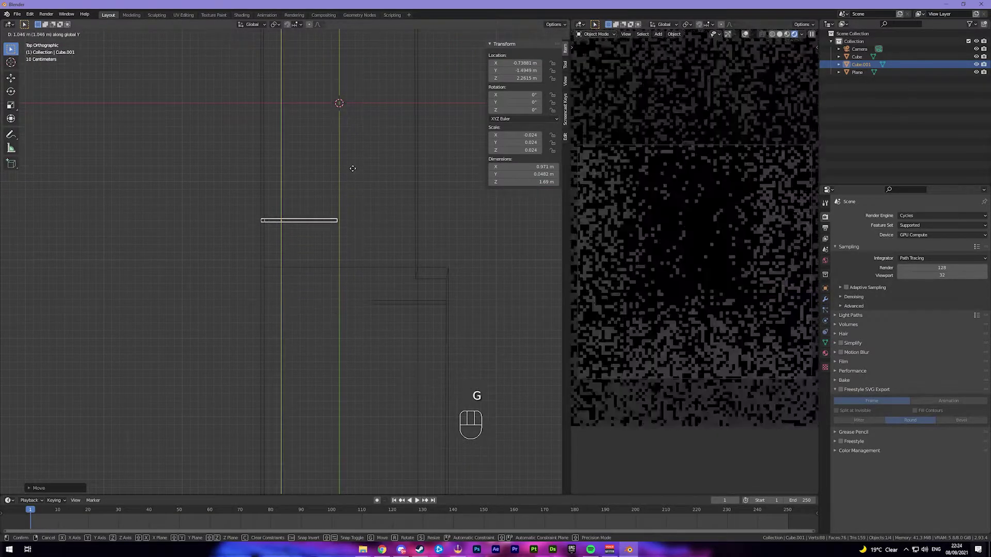
click(349, 143)
Duplicate the original bar and place the copy further down the corridor along Y.
shift+middle_drag(385, 198, 324, 210)
click(356, 313)
shift+middle_drag(401, 239, 398, 279)
key(shift+d)
click(370, 124)
scroll(346, 183, up, 5)
scroll(409, 232, up, 11)
key(g)
key(y)
click(461, 219)
scroll(434, 210, down, 16)
key(g)
key(y)
click(380, 149)
scroll(356, 176, down, 5)
Duplicate the mirrored bar and the second right-wall bar along Y toward the far end.
click(254, 297)
scroll(274, 268, up, 4)
key(shift+d)
key(y)
click(314, 37)
click(303, 246)
shift+middle_drag(337, 136, 340, 224)
key(shift+d)
key(y)
click(357, 456)
Switch the viewport to solid shading and view the frames down the corridor.
mouse_move(382, 410)
middle_down()
mouse_move(377, 330)
mouse_move(392, 318)
middle_up()
key(z)
click(433, 325)
mouse_move(437, 369)
shift+middle_down()
mouse_move(418, 300)
mouse_move(428, 337)
shift+middle_up()
scroll(416, 323, down, 5)
click(425, 336)
scroll(426, 337, up, 3)
middle_drag(185, 204, 295, 285)
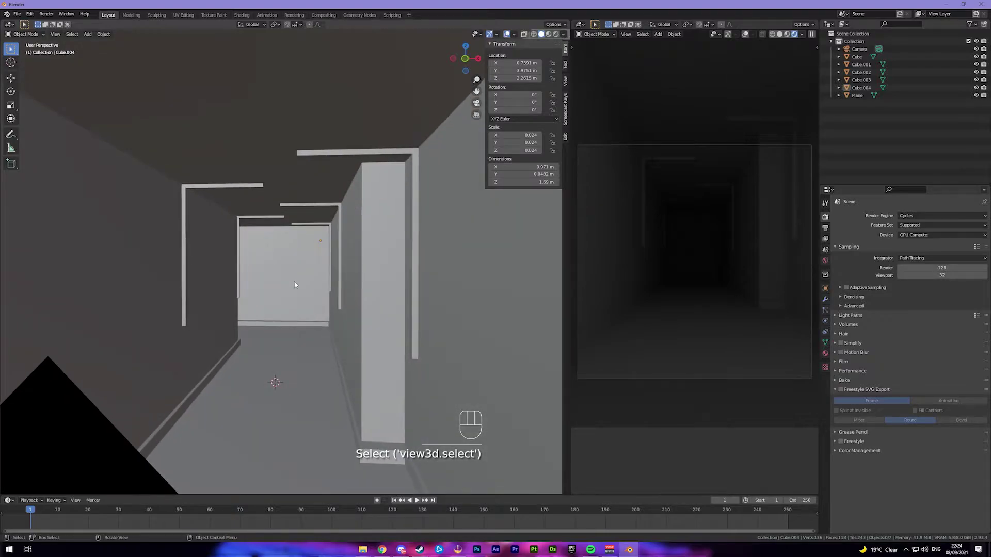
Give the nearest right-wall bar a new magenta Emission material with strength 10.
click(416, 236)
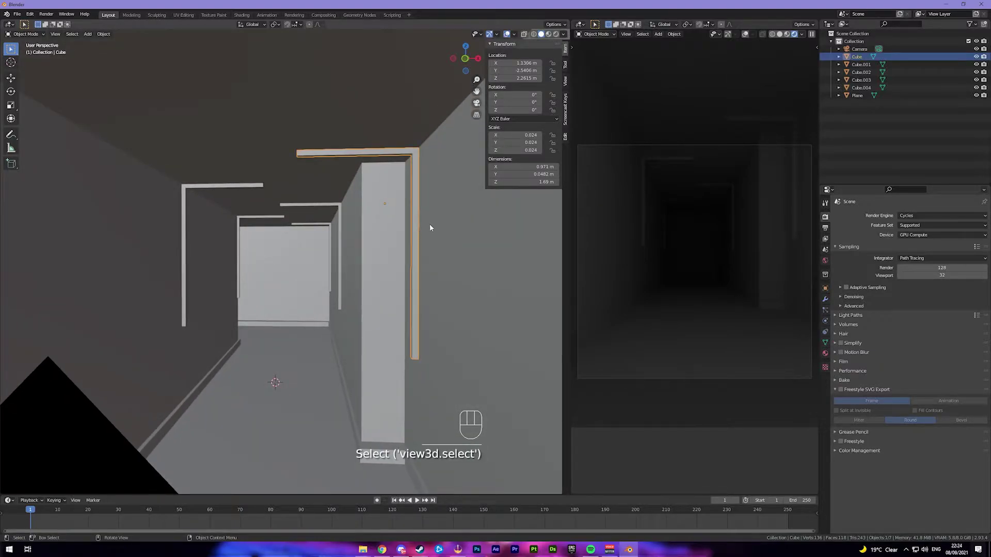
click(824, 354)
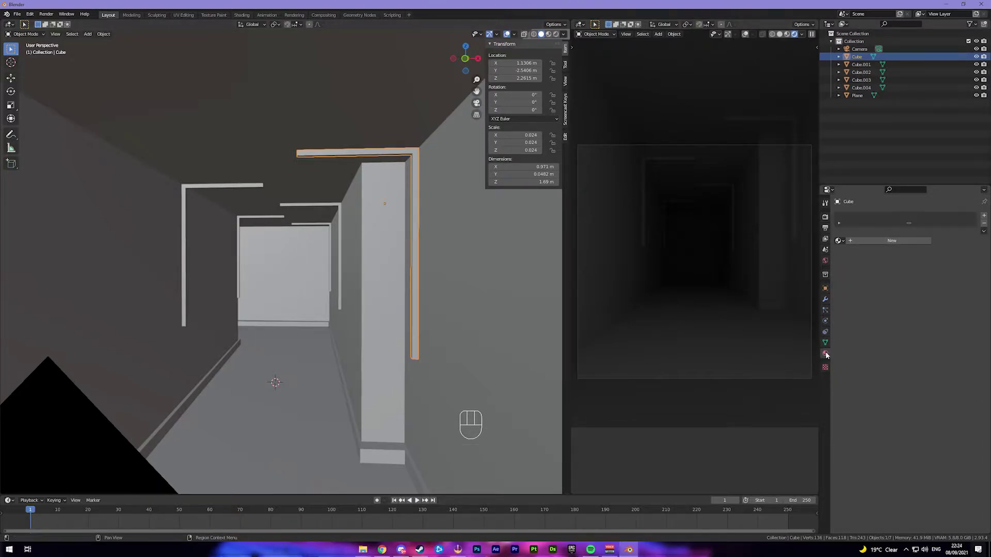
click(897, 249)
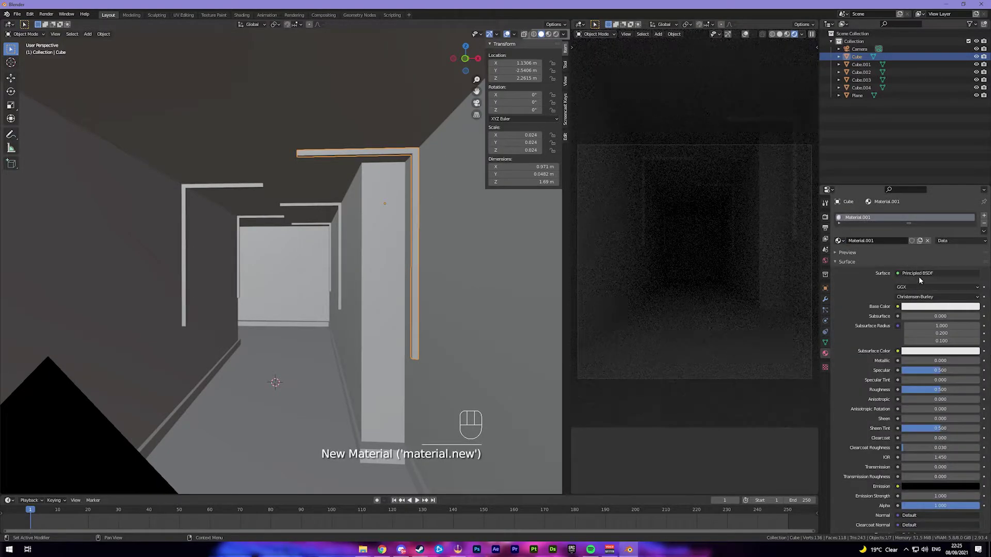
click(919, 276)
click(920, 275)
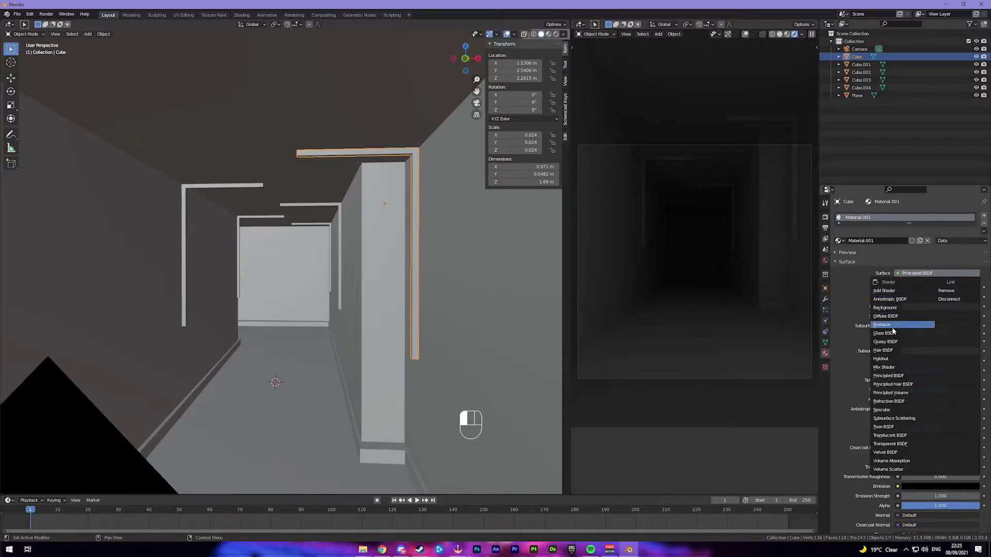
click(896, 321)
click(923, 289)
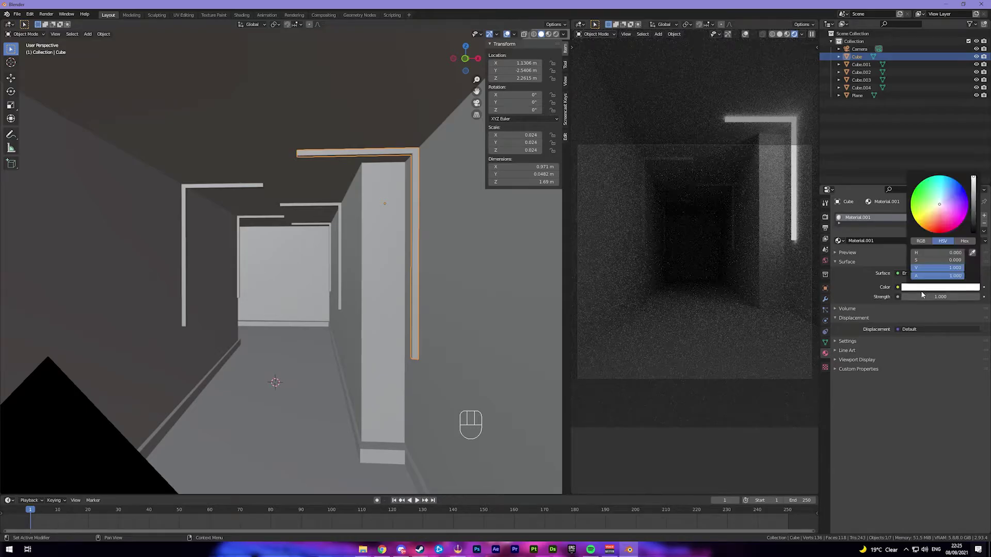
click(943, 216)
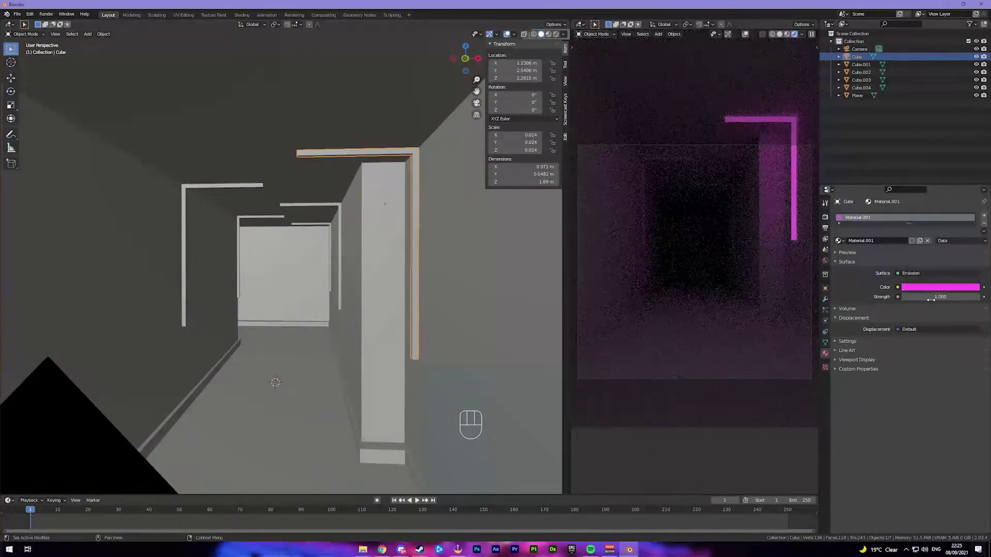
key(Return)
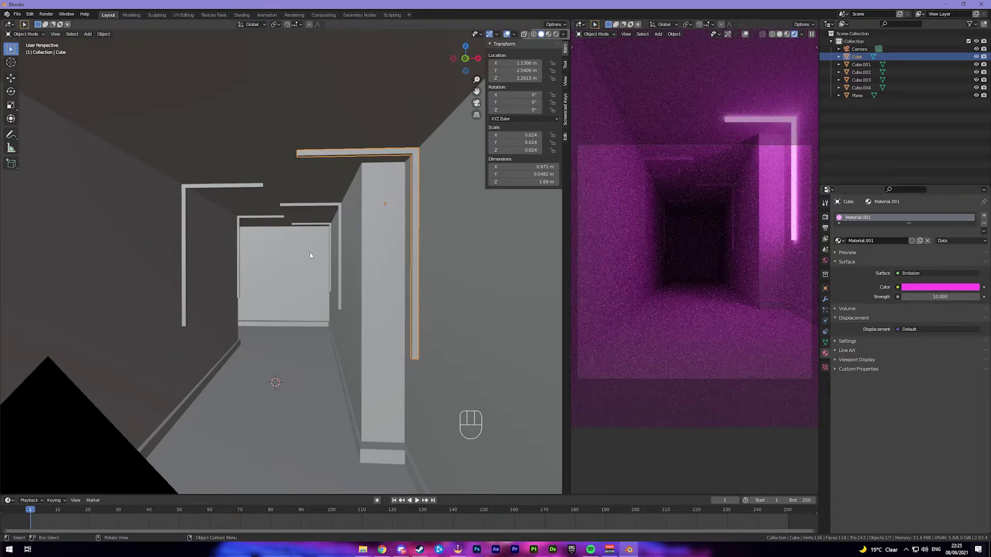
middle_drag(306, 252, 311, 252)
scroll(313, 251, up, 2)
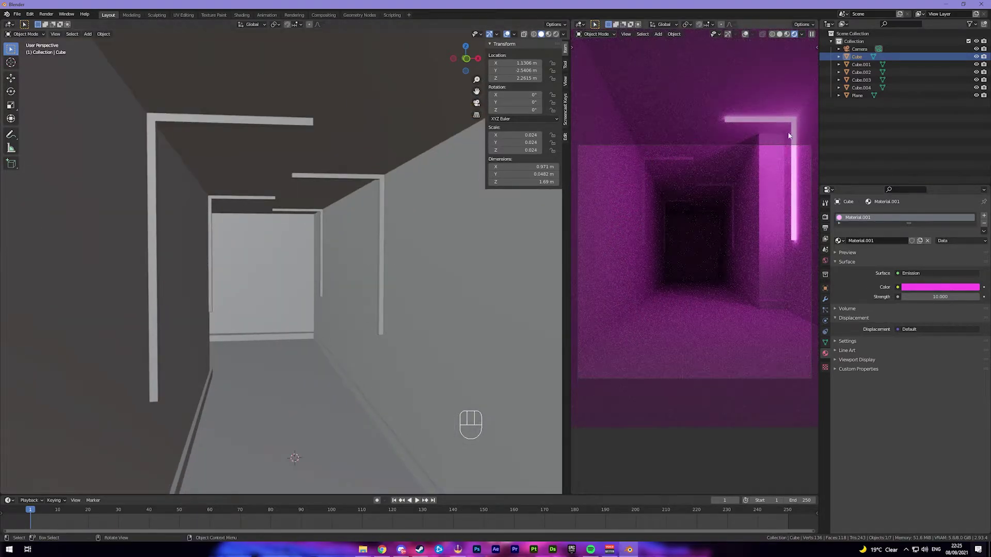
click(322, 236)
Link the glowing bar's magenta emission material to all the other frames.
shift+click(328, 233)
click(218, 200)
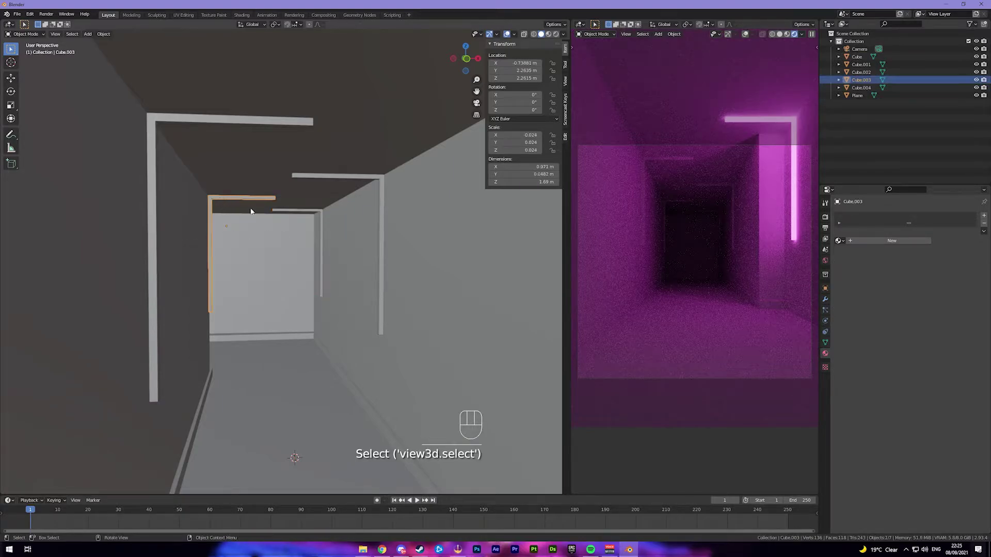
shift+click(306, 212)
shift+click(384, 219)
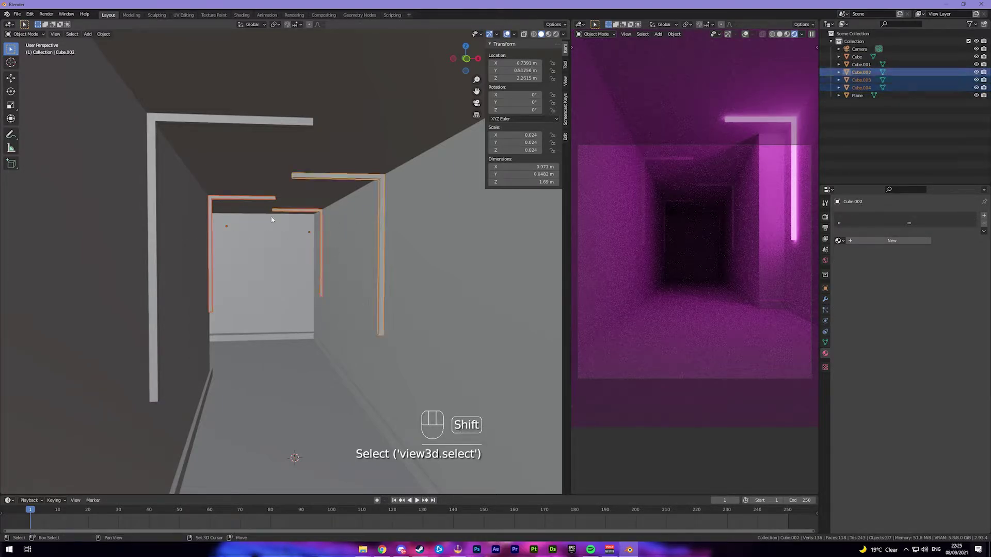
shift+click(156, 186)
middle_drag(156, 186, 340, 226)
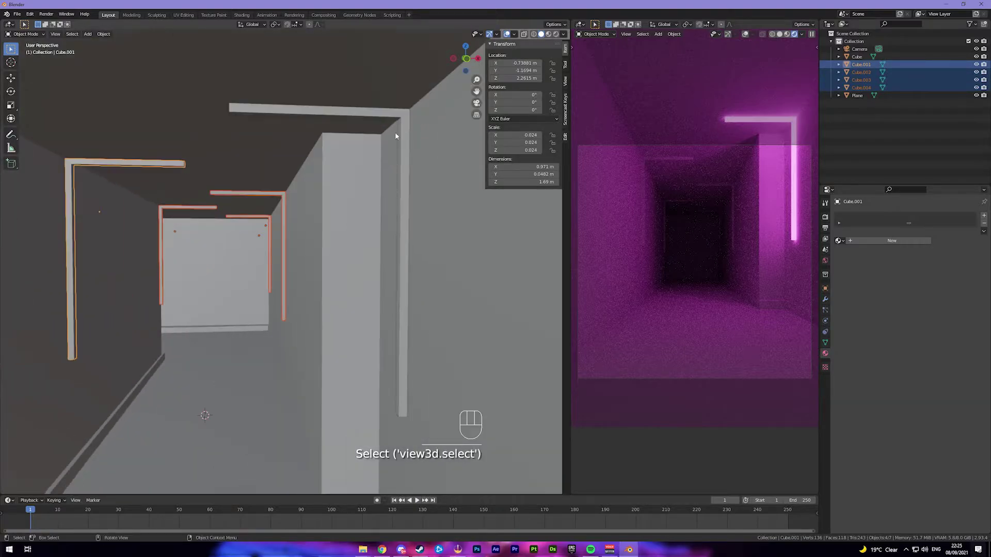
shift+click(400, 117)
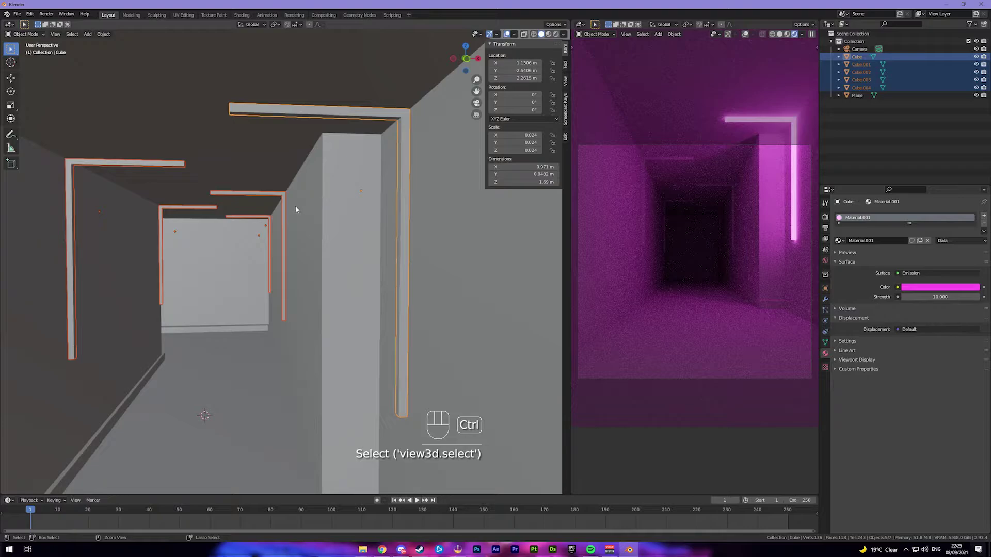
key(ctrl+l)
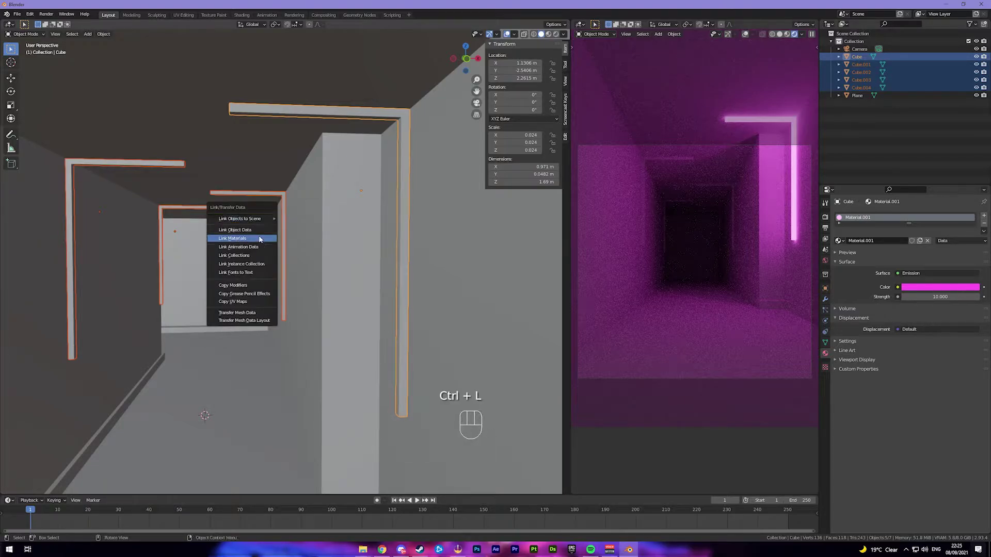
click(257, 239)
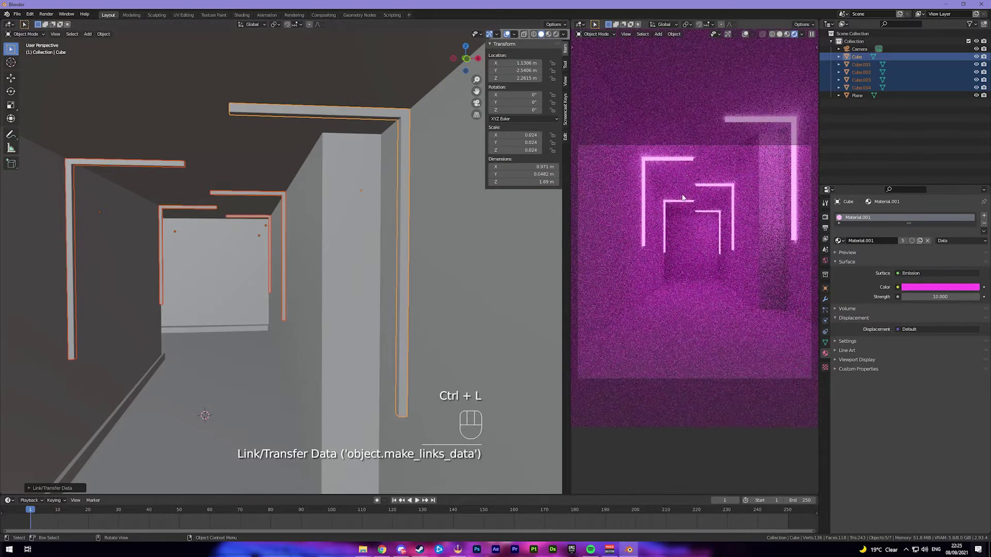
Delete the farthest doorframe copy, Cube.004, then select the hallway floor.
shift+middle_drag(268, 235, 292, 229)
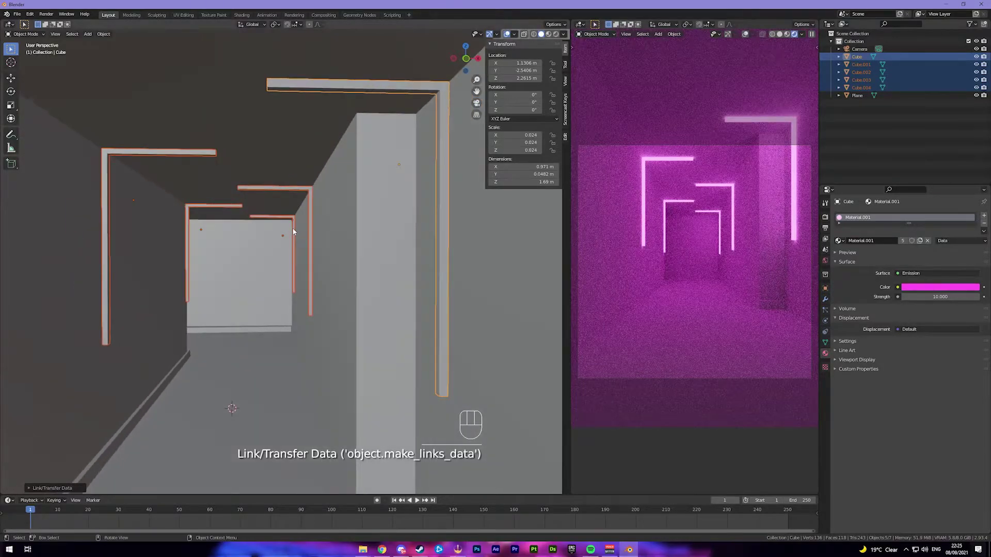
click(294, 238)
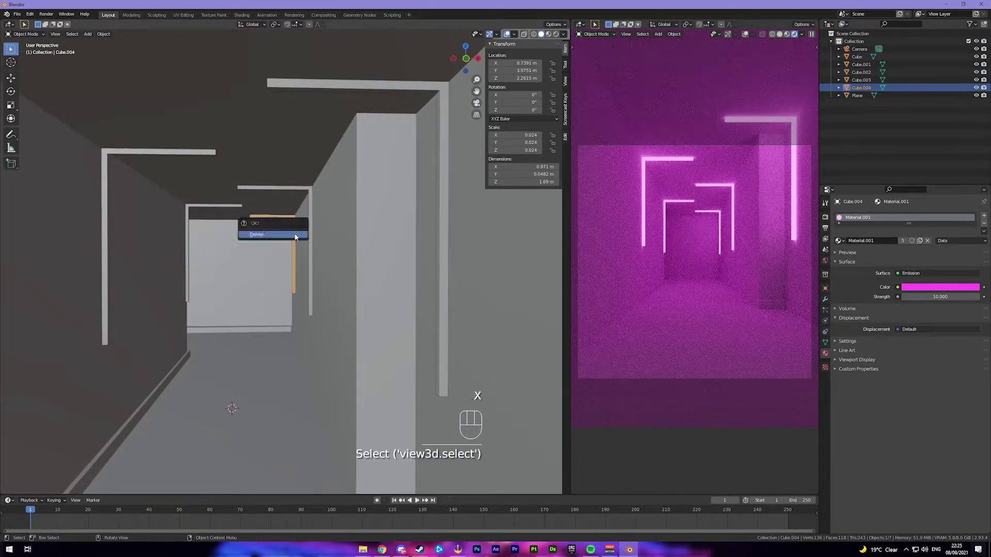
click(296, 236)
middle_drag(295, 233, 317, 244)
shift+middle_drag(317, 243, 327, 214)
mouse_move(339, 257)
shift+middle_down()
mouse_move(325, 224)
mouse_move(333, 255)
shift+middle_up()
scroll(331, 228, down, 3)
click(297, 353)
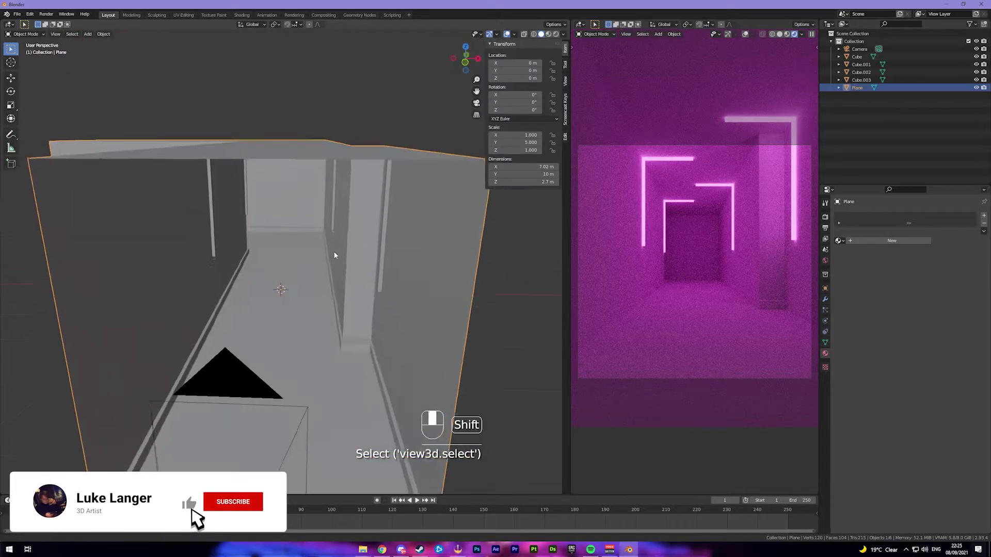
Snap the 3D cursor to the floor face at the corridor's far end.
scroll(332, 255, up, 4)
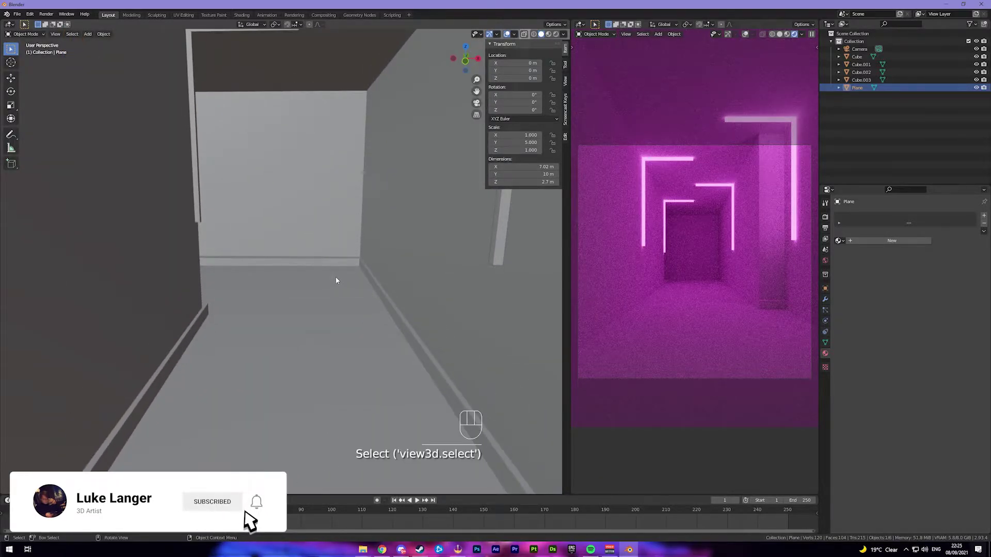
key(Tab)
key(3)
click(313, 279)
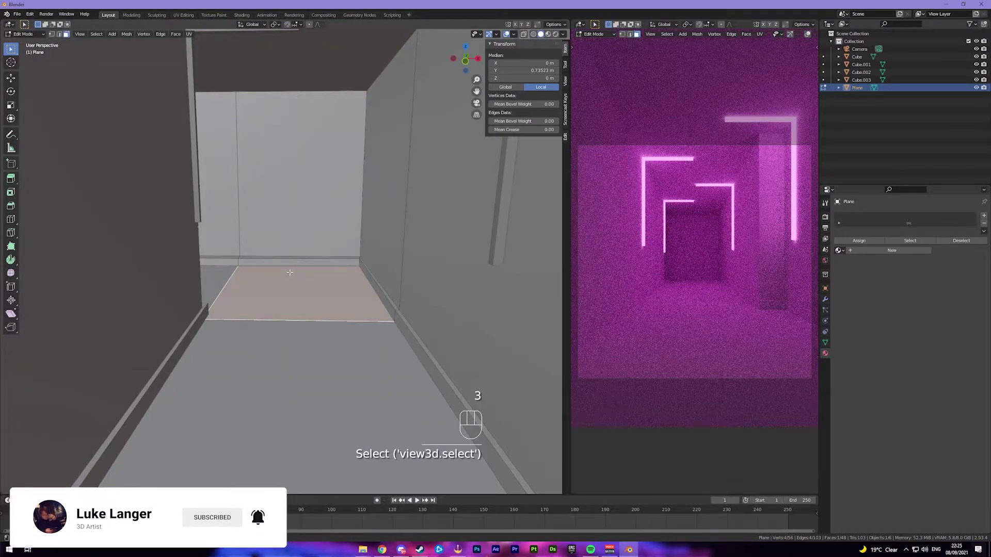
key(shift)
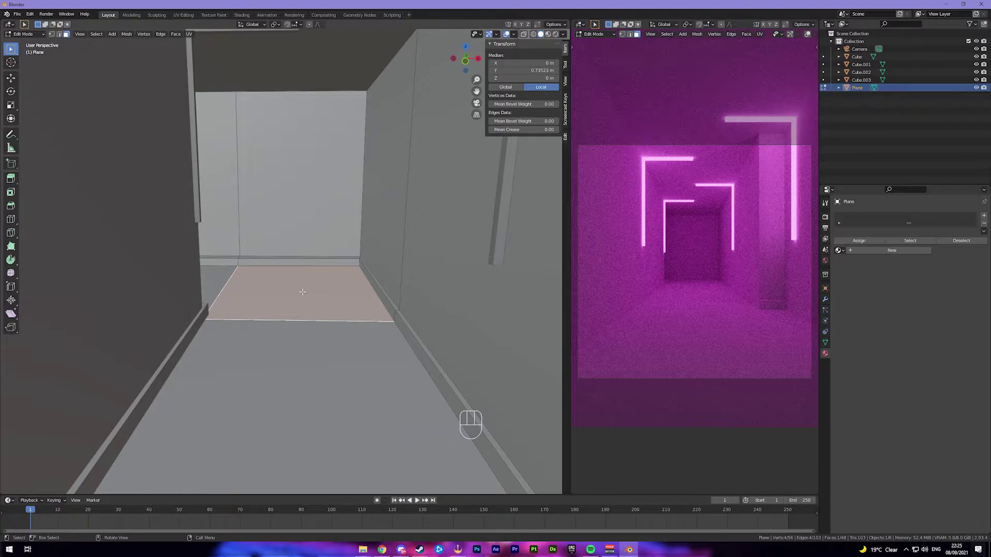
key(shift+s)
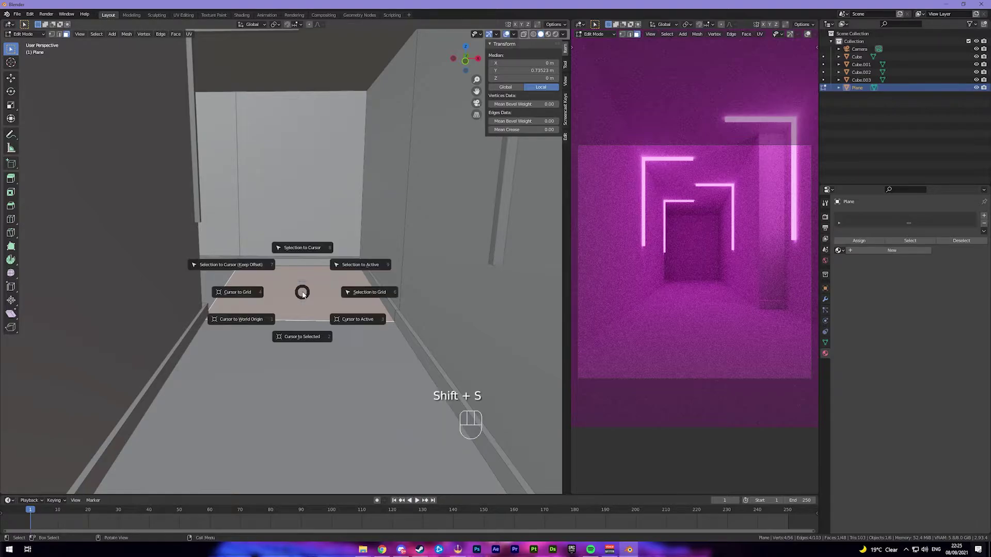
click(307, 335)
key(Tab)
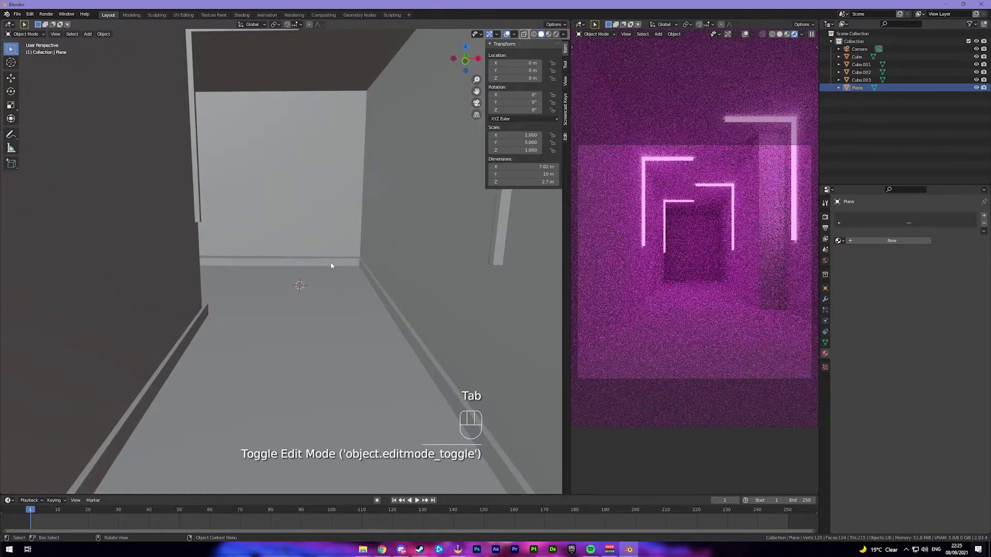
Add a new cube at the 3D cursor and begin scaling it down.
key(shift+a)
mouse_move(331, 262)
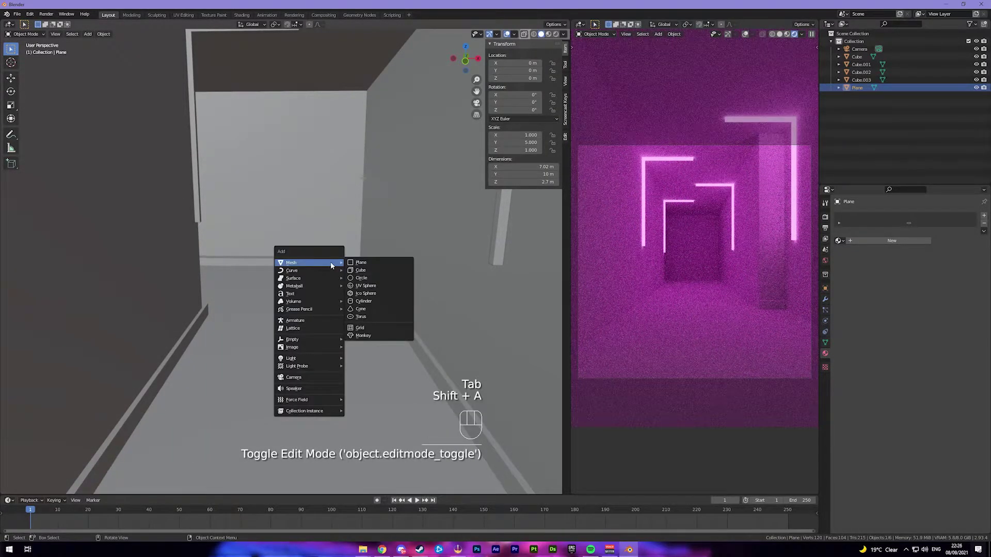
click(364, 270)
key(s)
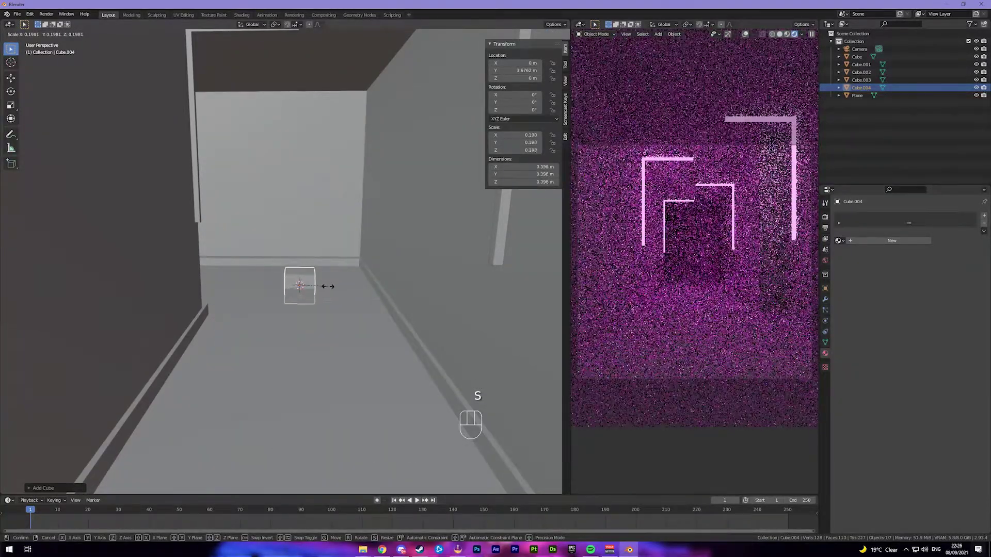
Confirm the cube at 0.45 m and raise it along Z to rest on the floor.
click(325, 287)
key(KP_1)
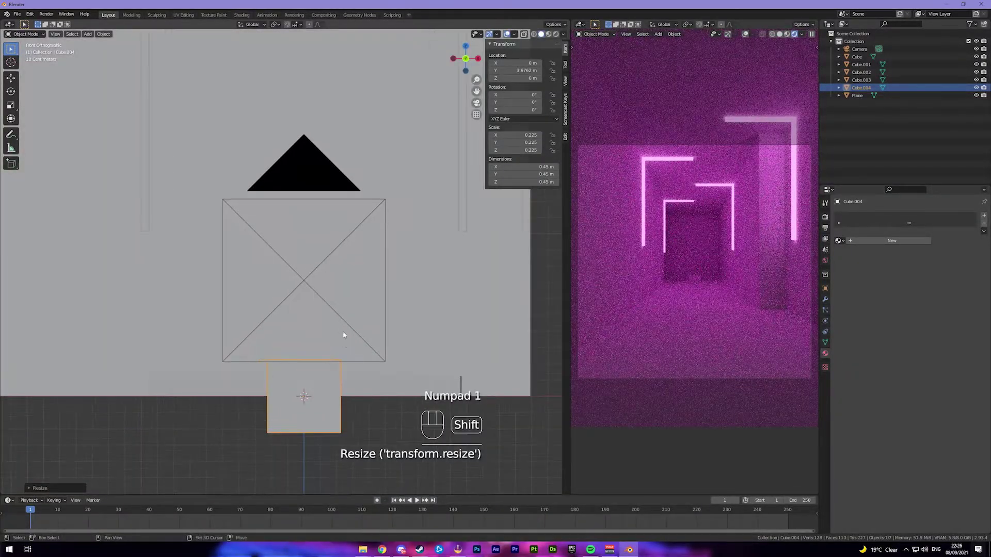
shift+middle_drag(344, 342, 337, 255)
shift+middle_drag(374, 323, 352, 271)
scroll(357, 283, up, 5)
key(g)
key(z)
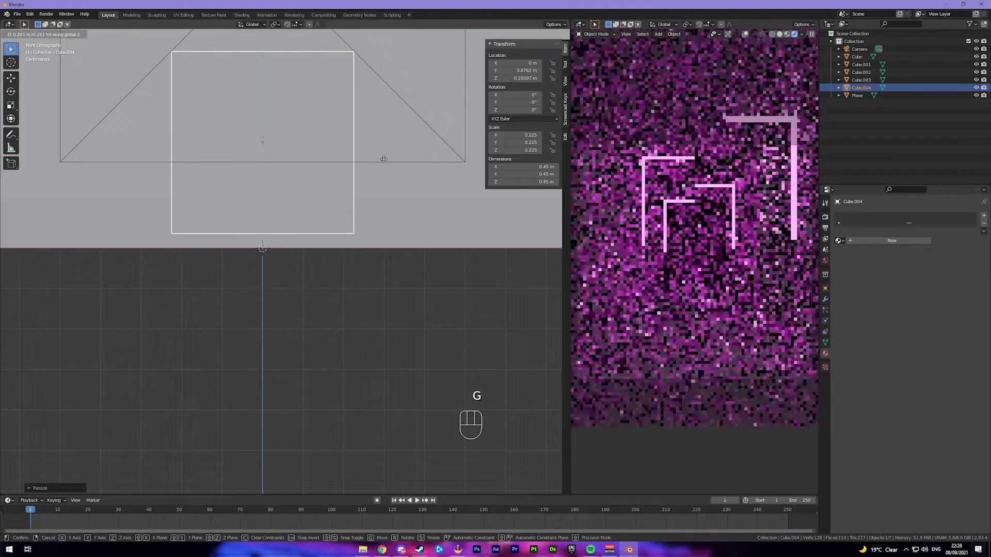
click(365, 225)
In a wireframe top view, move the cube along the corridor toward the far wall.
key(KP_7)
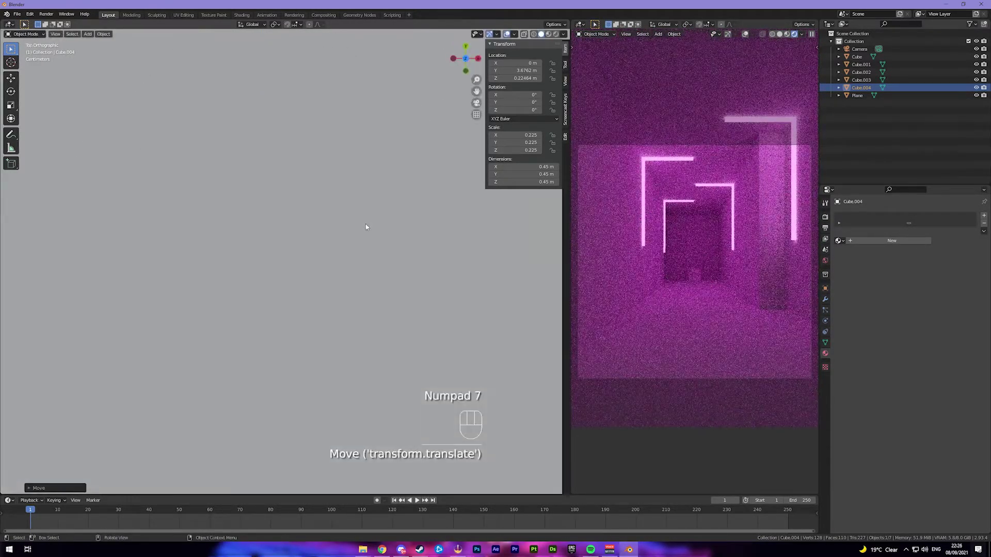
scroll(365, 225, down, 11)
shift+middle_drag(381, 202, 367, 296)
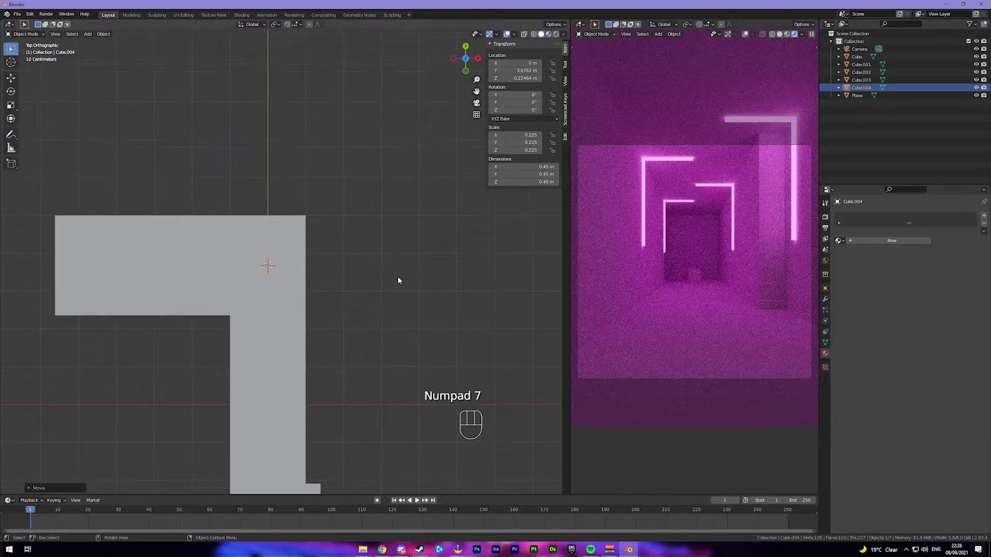
key(z)
click(282, 252)
shift+middle_drag(340, 251, 352, 241)
scroll(354, 207, up, 4)
scroll(379, 251, up, 3)
shift+middle_drag(355, 201, 358, 274)
key(g)
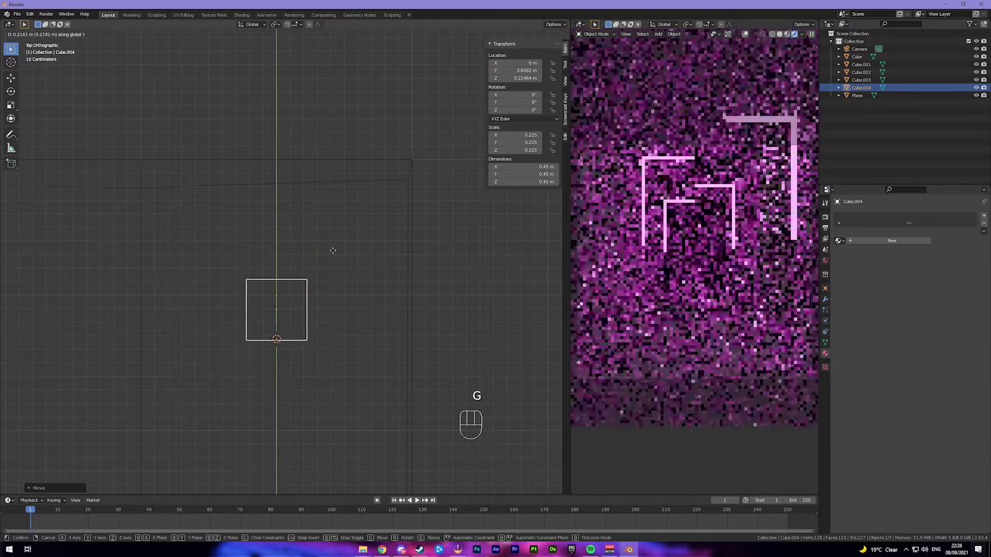
click(358, 159)
Slide the cube back along Y and check its placement in perspective.
middle_drag(354, 214, 374, 238)
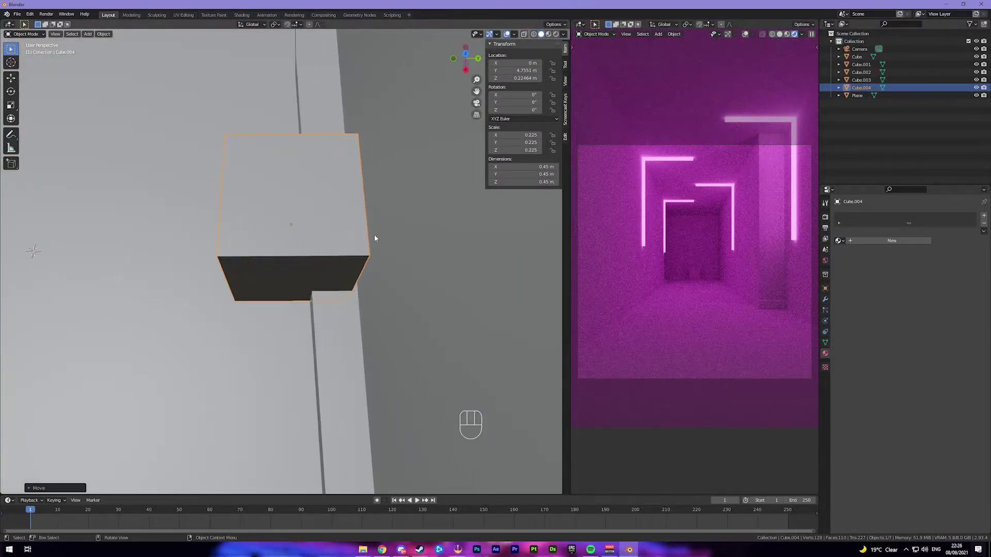
key(g)
click(329, 216)
mouse_move(328, 215)
middle_down()
mouse_move(261, 202)
mouse_move(413, 202)
mouse_move(332, 195)
mouse_move(429, 267)
mouse_move(436, 259)
mouse_move(324, 266)
mouse_move(348, 212)
middle_up()
scroll(348, 211, down, 4)
middle_drag(349, 248, 321, 119)
middle_drag(320, 199, 318, 180)
scroll(315, 206, down, 2)
middle_drag(313, 224, 292, 223)
key(KP_Decimal)
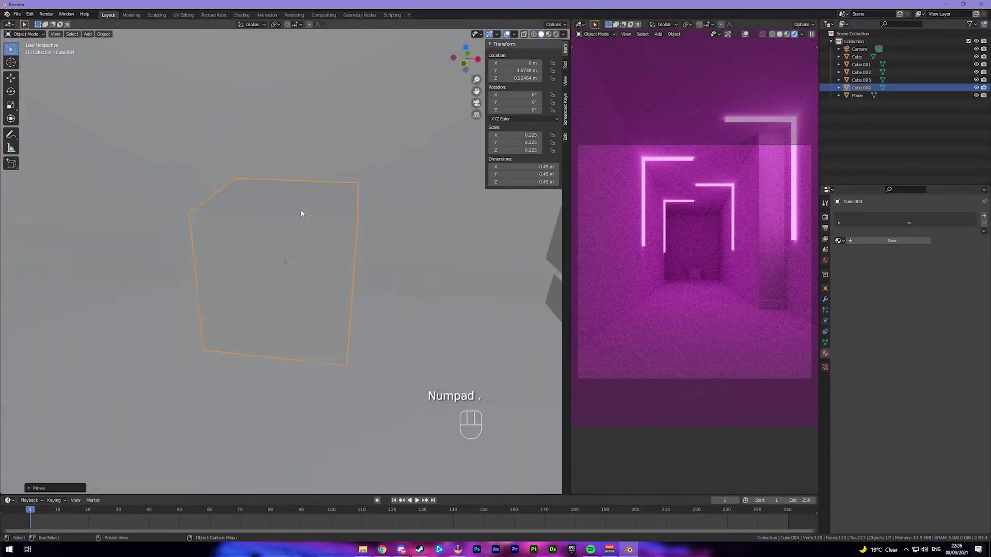
scroll(297, 217, down, 3)
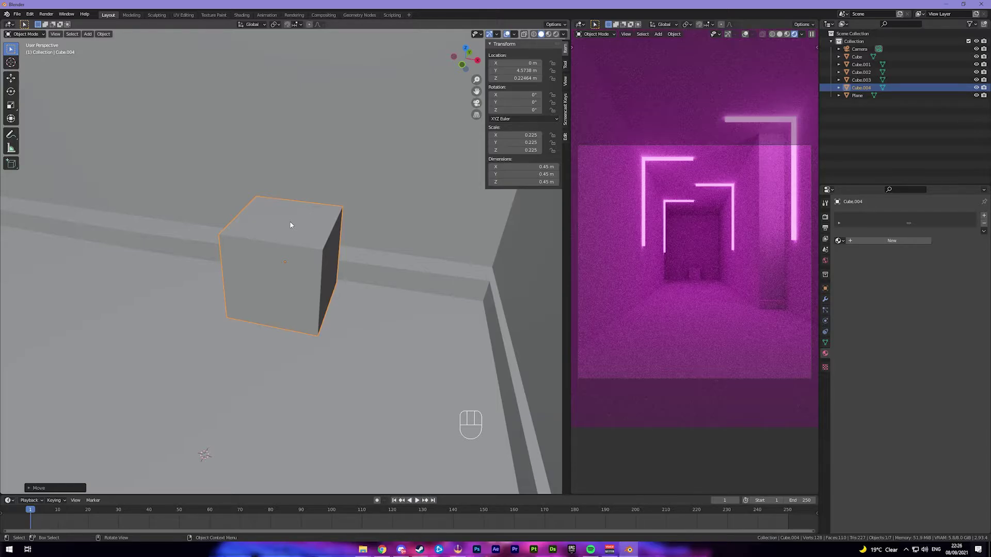
middle_drag(295, 225, 310, 269)
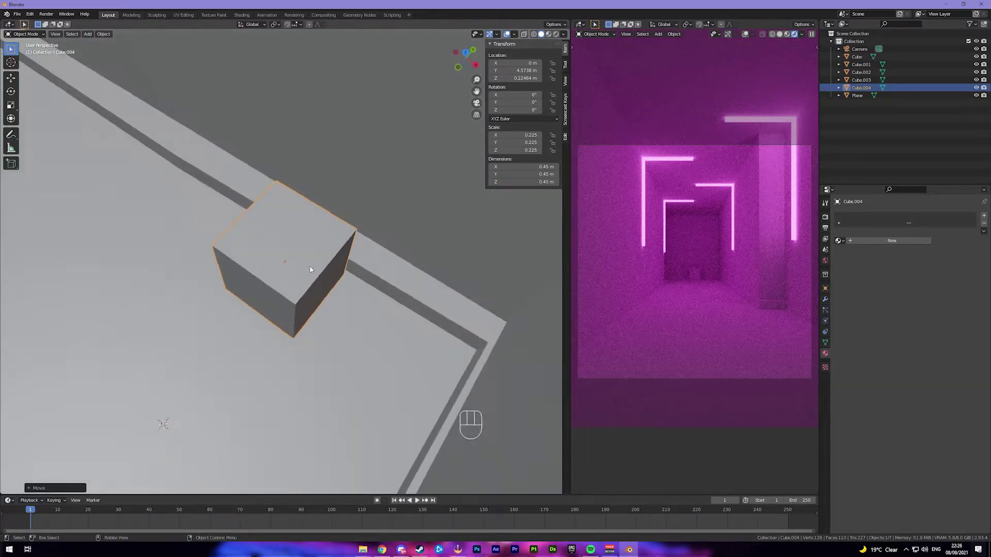
Place the cube at Y 4.3234 m and begin squashing it flat along Z.
key(g)
key(y)
click(271, 297)
middle_drag(271, 297, 335, 259)
key(s)
key(z)
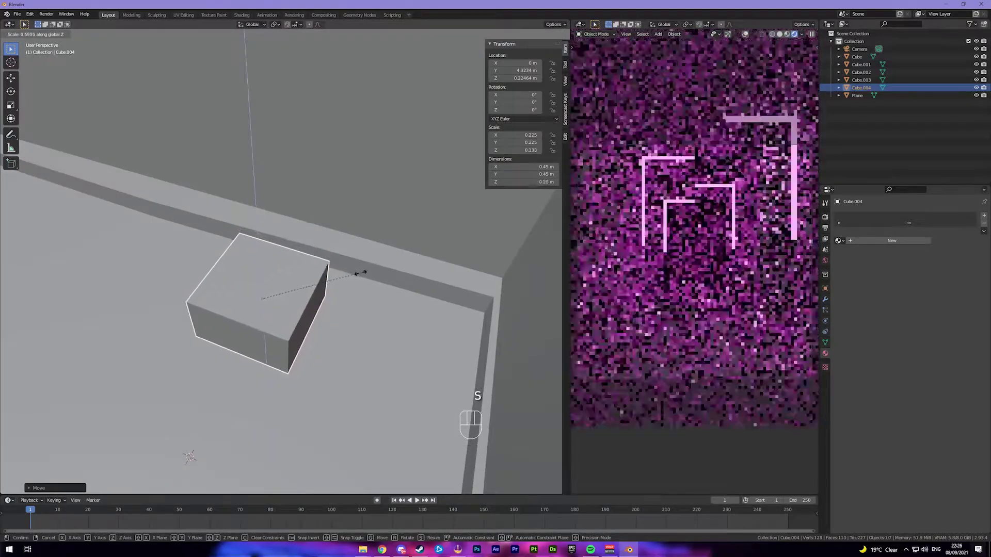
click(343, 278)
In a front wireframe view, lower the cube's top vertices to flatten it into a slab.
key(KP_1)
scroll(361, 256, up, 3)
key(z)
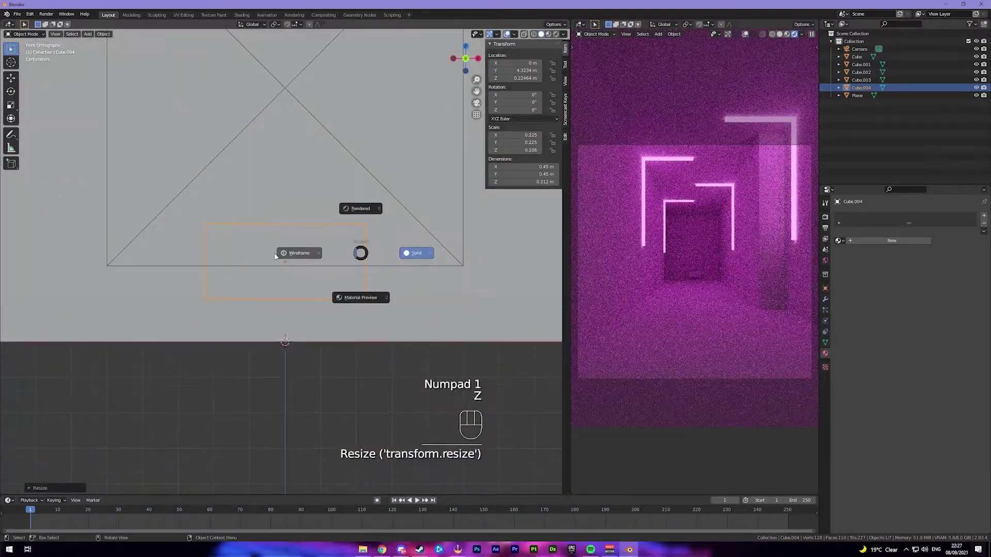
click(296, 252)
key(g)
key(z)
click(273, 294)
key(Tab)
key(1)
drag(192, 255, 408, 282)
key(g)
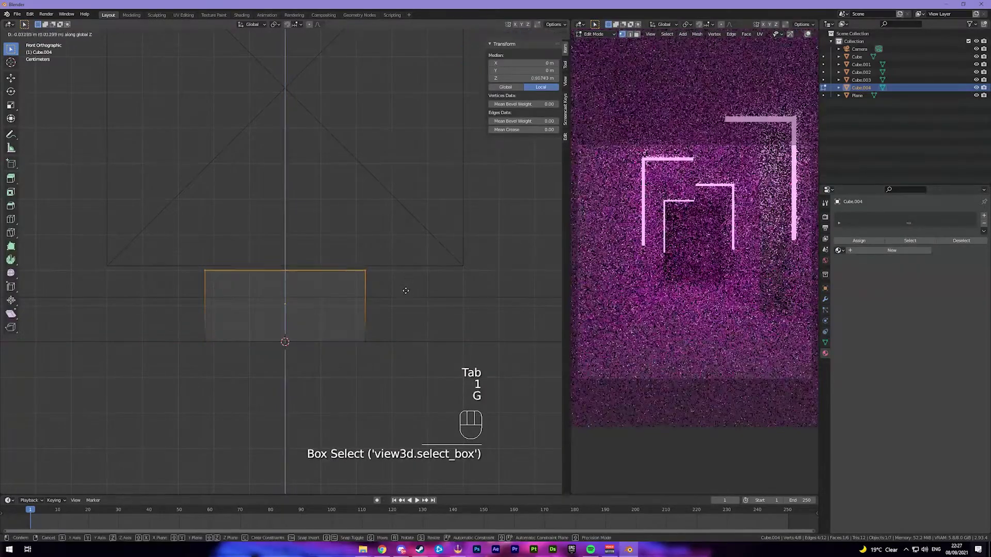
click(395, 328)
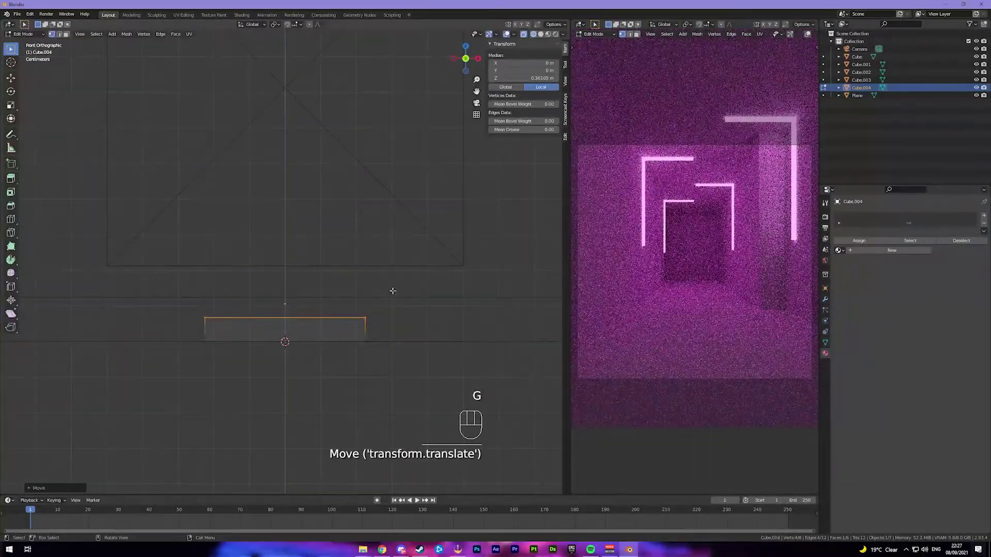
key(Tab)
Back in solid shading, inset the slab's top face and extrude the inner face.
middle_drag(392, 270, 368, 273)
key(z)
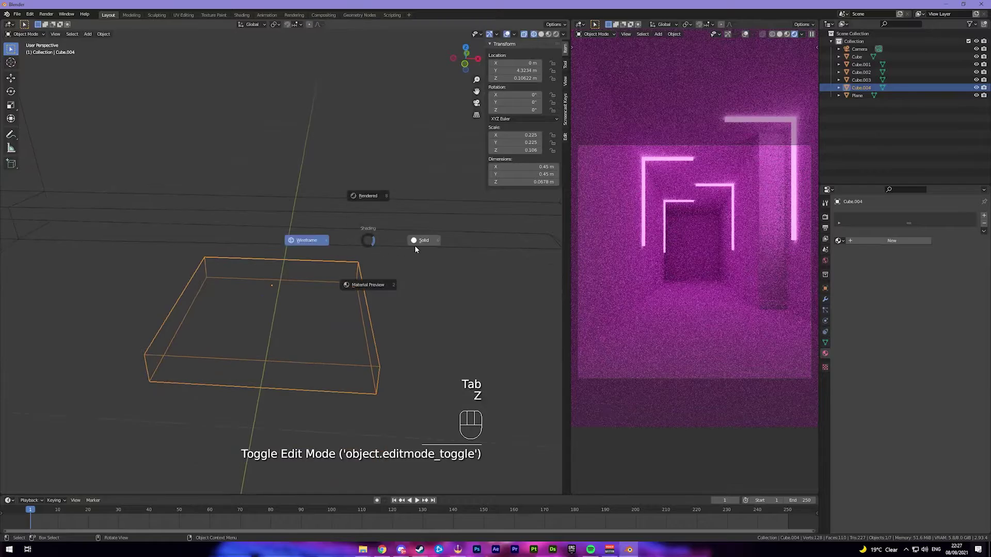
click(414, 246)
key(3)
key(Tab)
key(3)
click(314, 278)
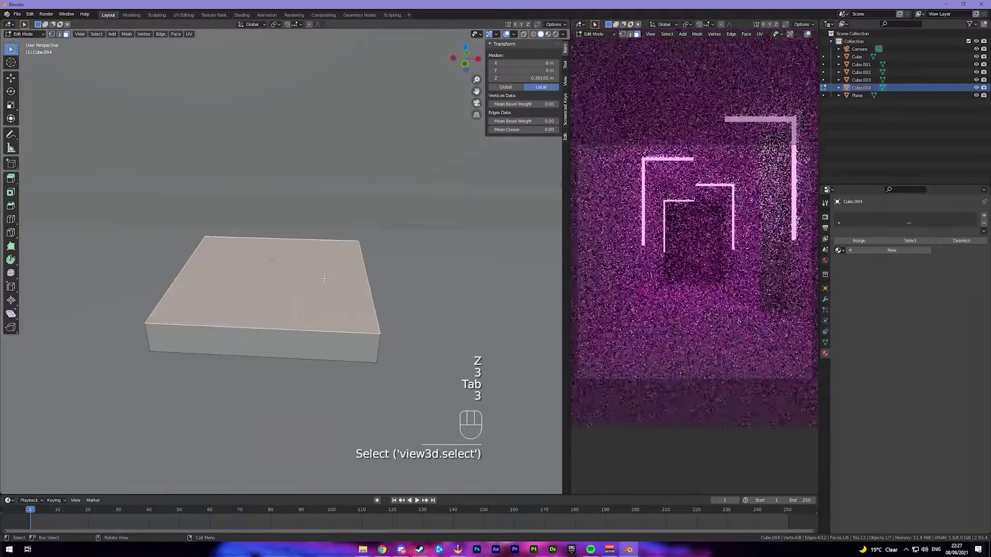
key(i)
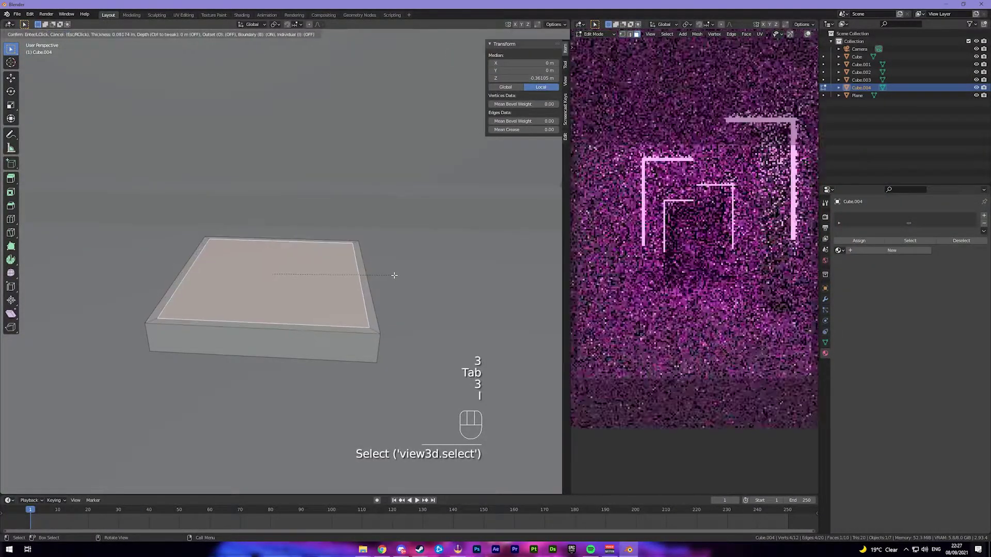
click(394, 275)
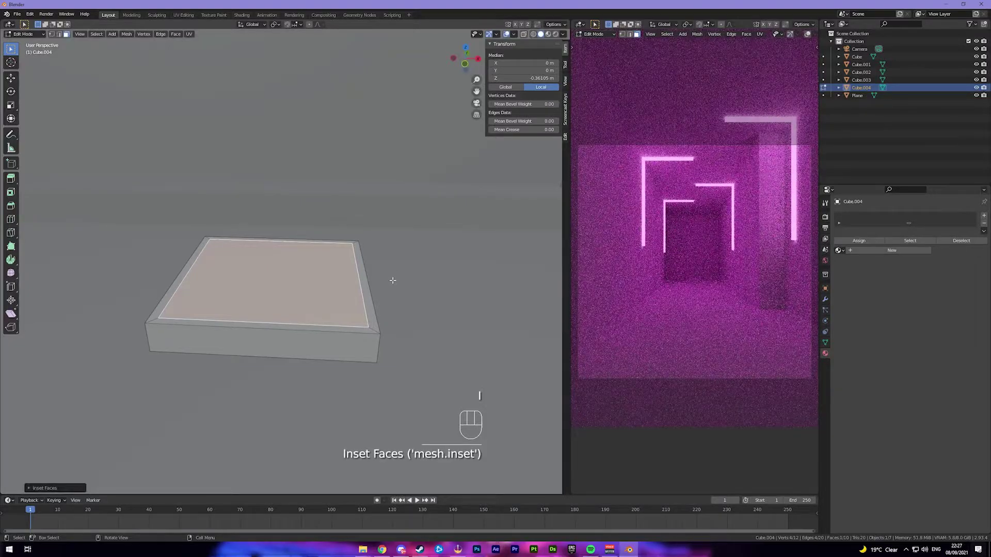
key(e)
click(392, 277)
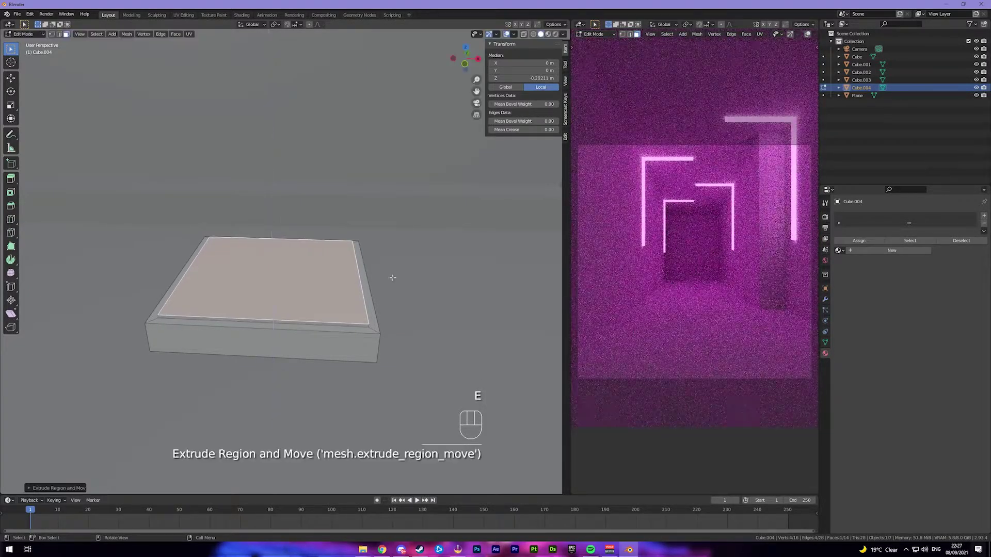
scroll(392, 278, up, 5)
scroll(364, 297, down, 6)
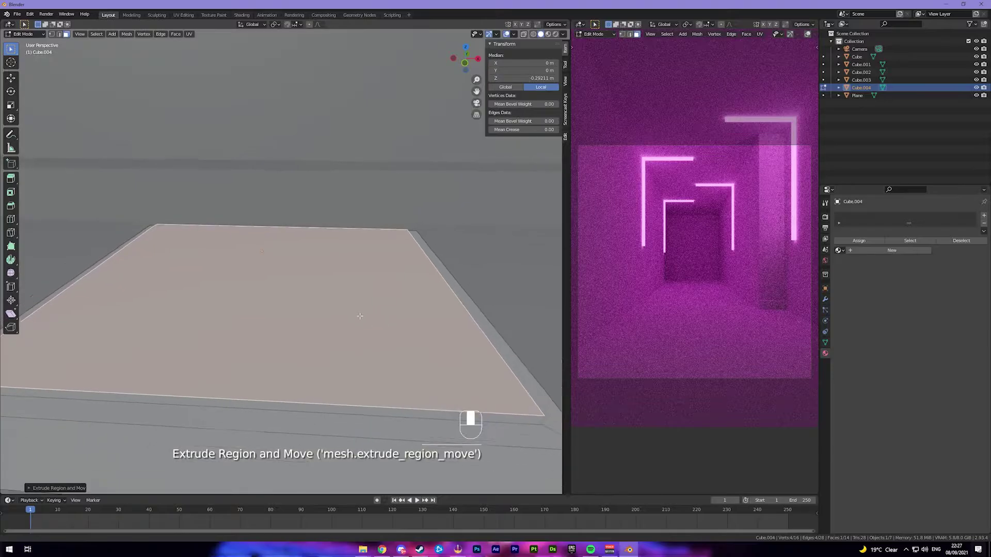
Extrude, scale and raise the base's top face into the first stepped tier.
key(e)
key(s)
click(463, 296)
key(g)
middle_drag(463, 296, 460, 269)
key(g)
scroll(385, 284, down, 3)
key(e)
click(383, 271)
middle_drag(383, 271, 402, 291)
Inset and extrude further steps, topped by a tall column block.
key(i)
key(e)
key(e)
key(s)
key(e)
click(416, 267)
scroll(409, 279, down, 3)
scroll(402, 290, down, 2)
key(i)
click(343, 323)
key(e)
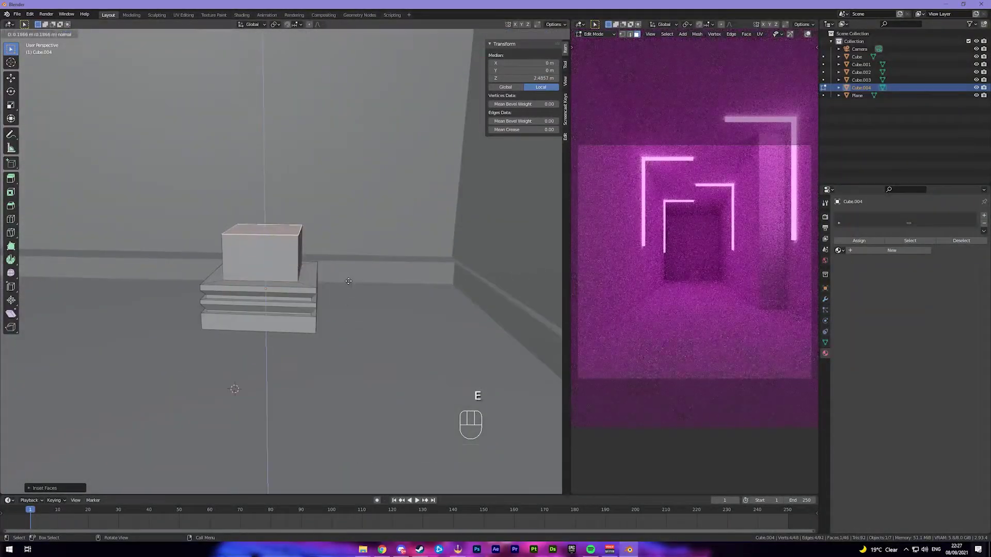
click(348, 281)
Adjust the block's height in front view and delete its top face.
key(KP_1)
key(g)
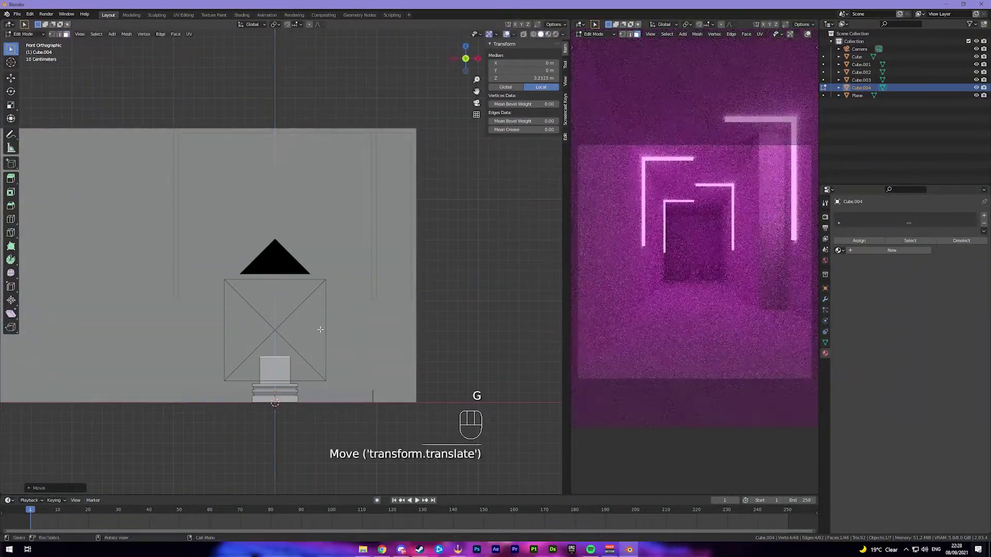
click(322, 328)
middle_drag(323, 328, 317, 351)
key(x)
click(310, 313)
Select the open top edge loop and snap the 3D cursor to it.
scroll(310, 312, up, 4)
key(1)
key(2)
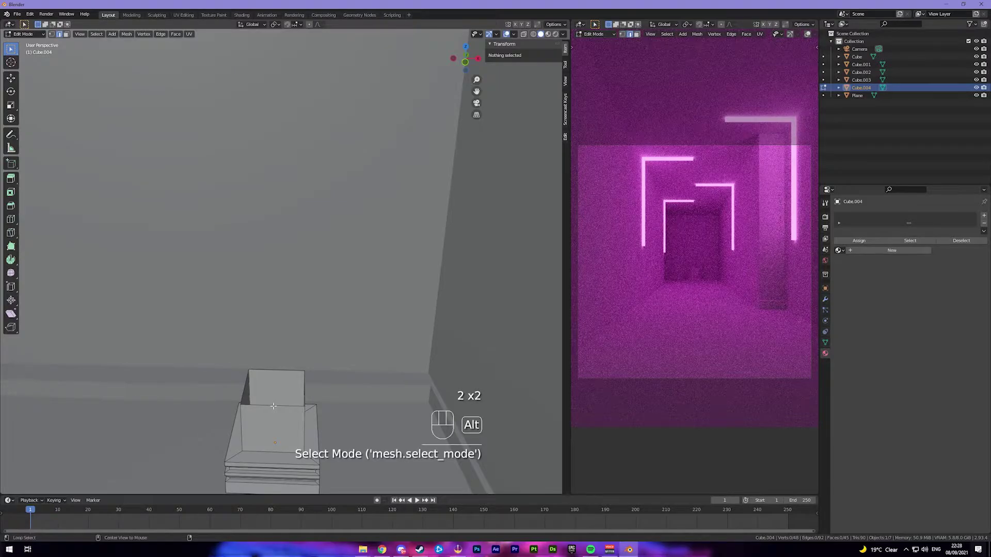
alt+click(274, 406)
middle_drag(274, 406, 298, 329)
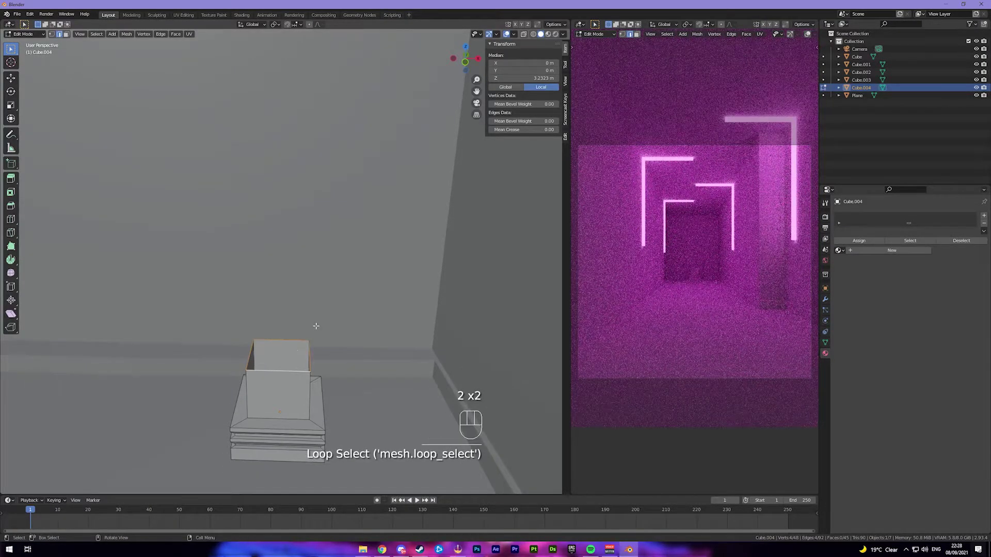
key(shift+s)
click(319, 355)
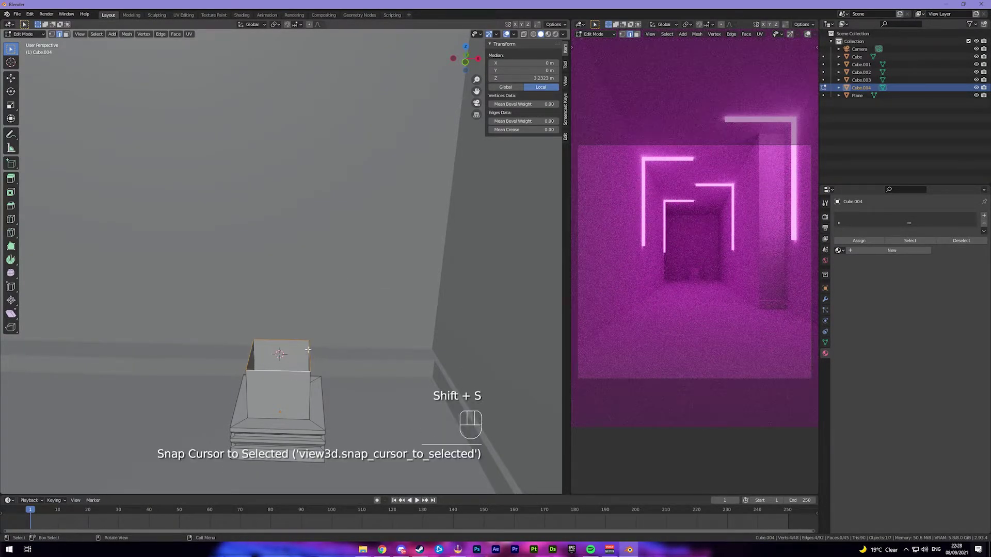
key(Tab)
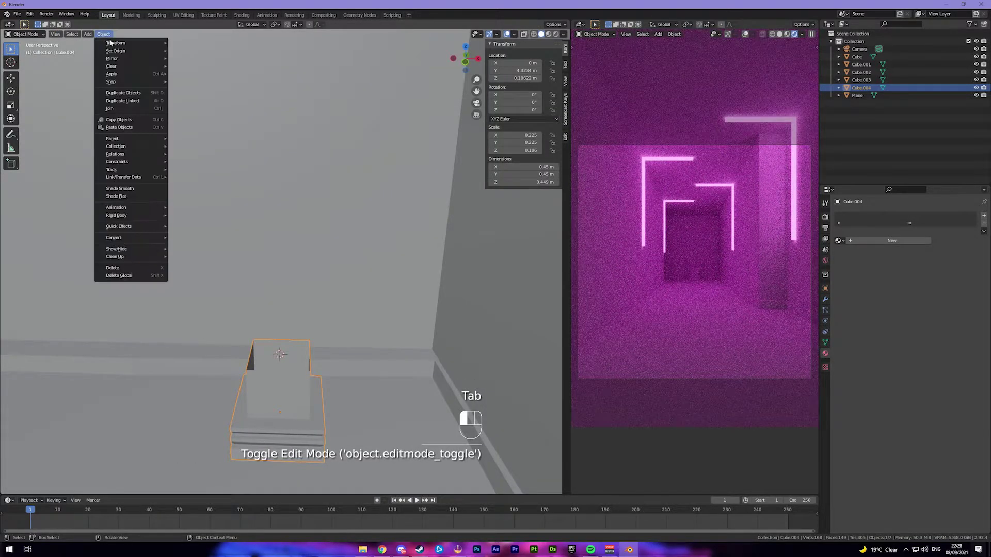
Set the pedestal's origin to the 3D cursor and keep the pedestal selected.
mouse_move(116, 50)
click(216, 66)
middle_drag(285, 326, 278, 254)
click(283, 340)
click(295, 349)
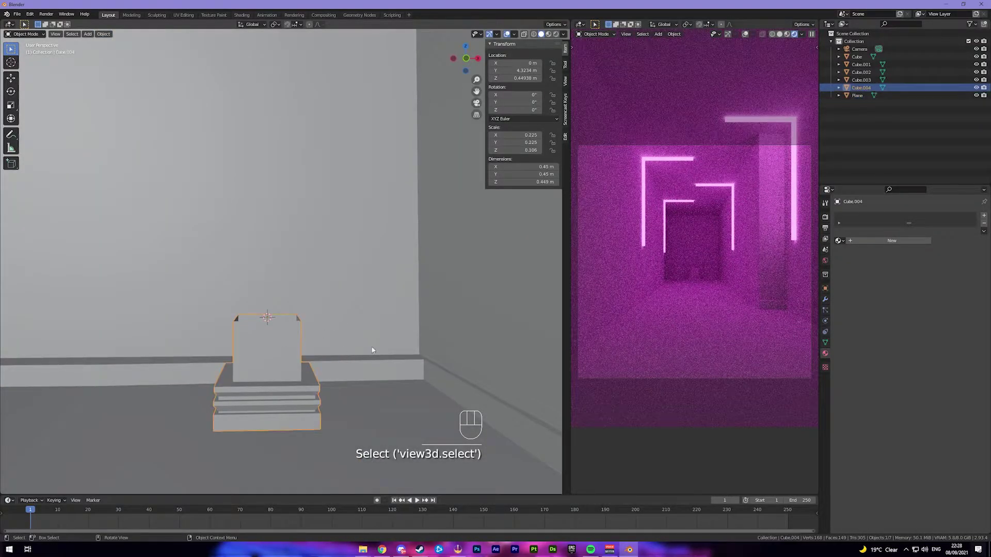
Add a Mirror modifier on the Z axis only, with clipping enabled.
click(825, 300)
click(861, 216)
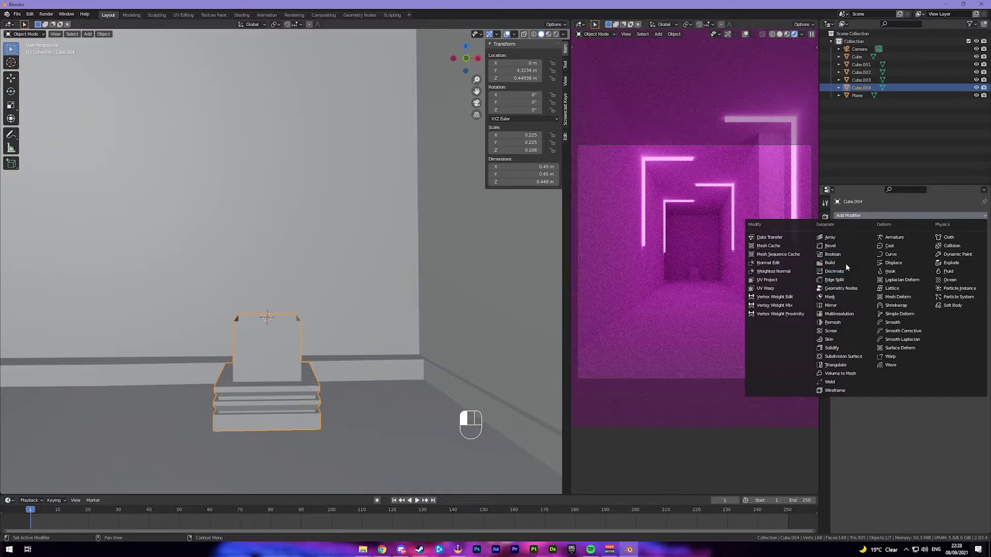
click(838, 305)
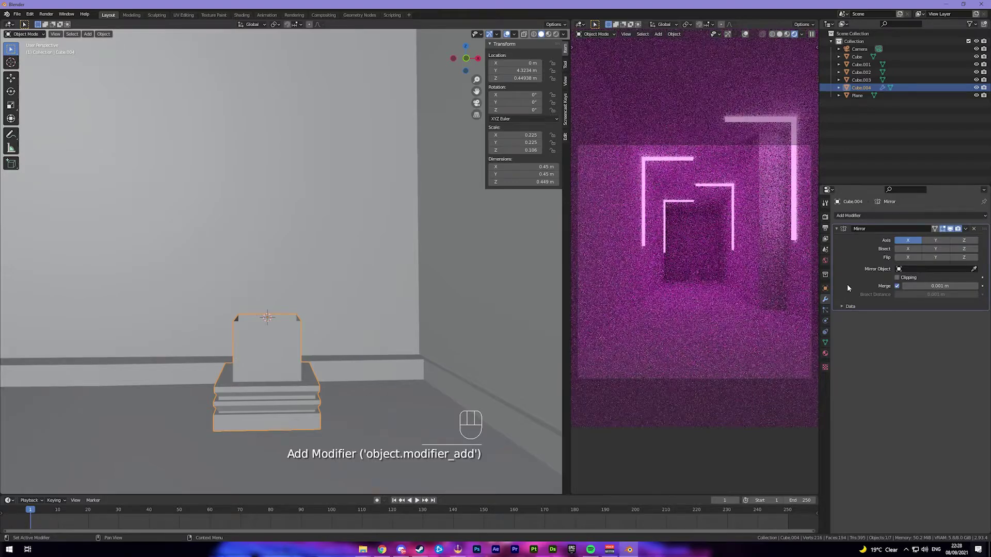
click(907, 241)
click(964, 240)
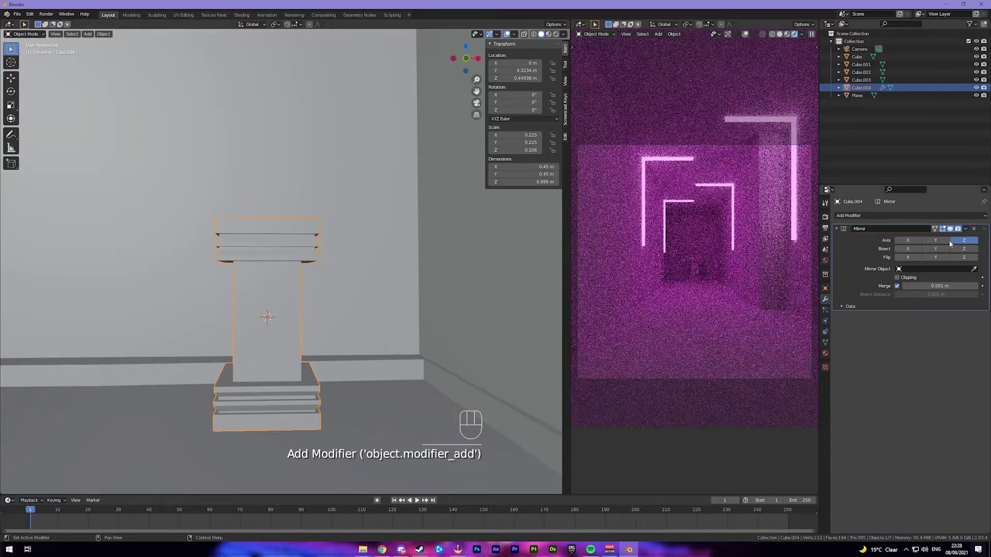
click(902, 281)
Add a level-2 Subdivision modifier to the pedestal with Ctrl+2.
middle_drag(459, 290, 429, 299)
scroll(430, 301, up, 6)
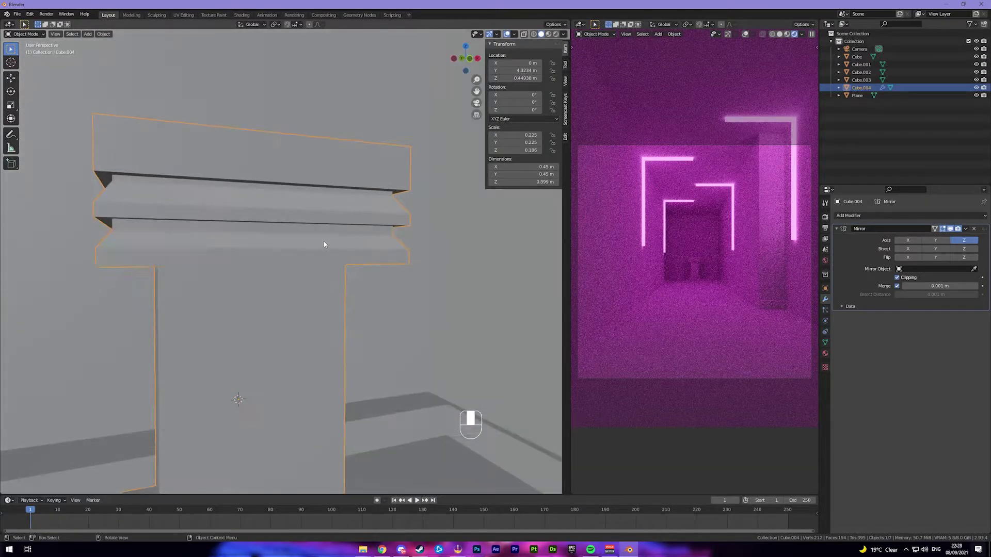
key(ctrl+2)
scroll(305, 248, down, 5)
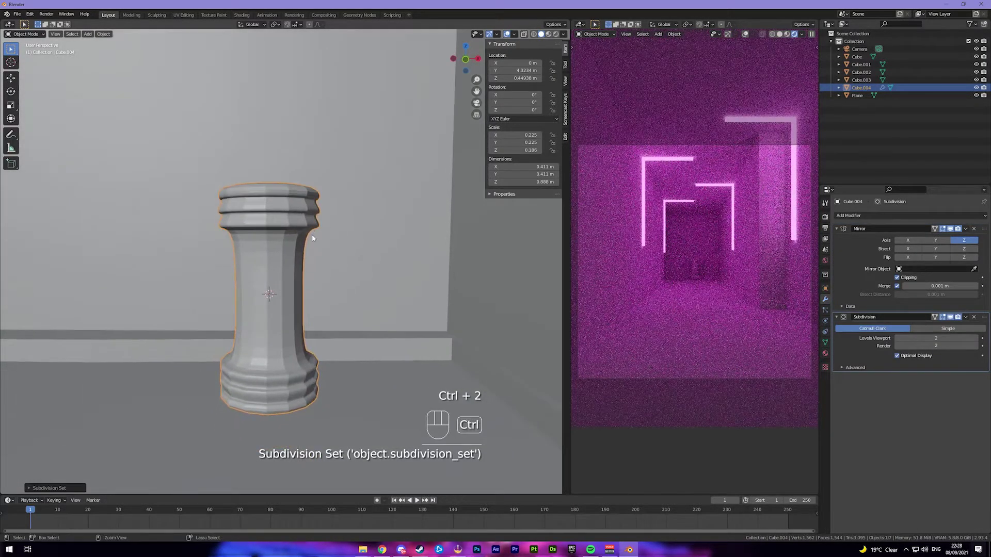
Try subdivision level 1 with smooth shading on the pedestal.
key(ctrl+1)
key(ctrl+1)
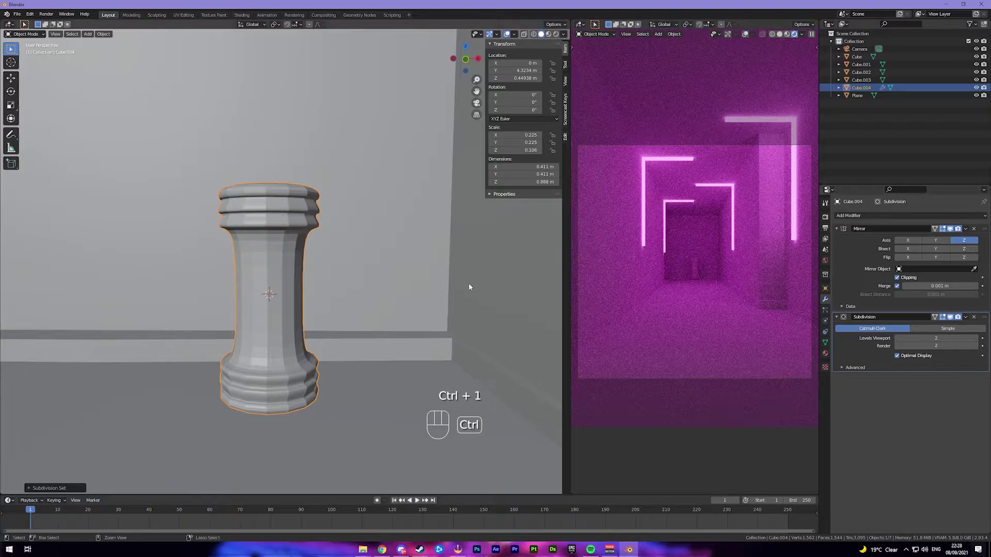
middle_drag(467, 284, 451, 277)
right_click(283, 261)
click(250, 252)
middle_drag(250, 252, 245, 183)
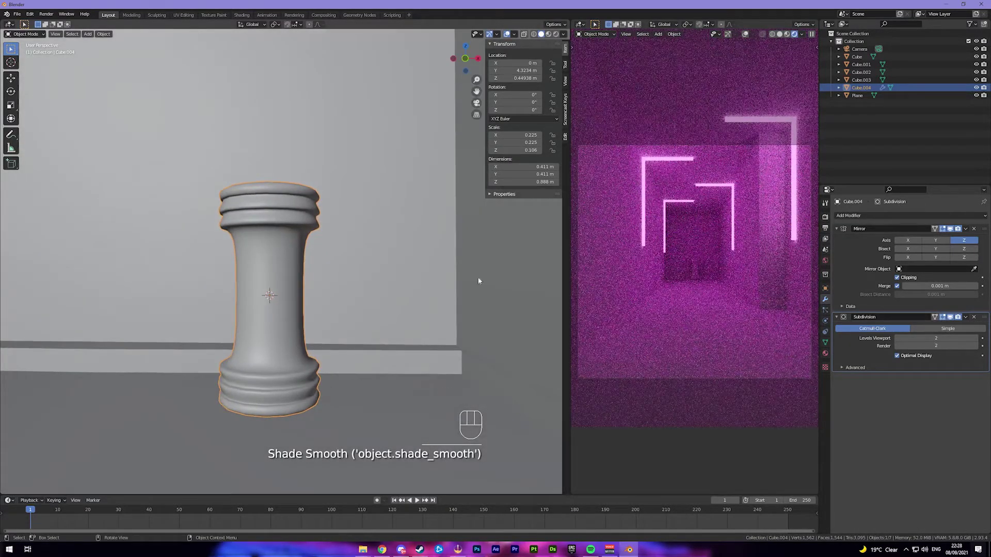
Remove the Subdivision modifier and shade the pedestal flat.
click(975, 318)
middle_drag(464, 270, 433, 274)
right_click(293, 268)
click(299, 274)
scroll(320, 264, up, 5)
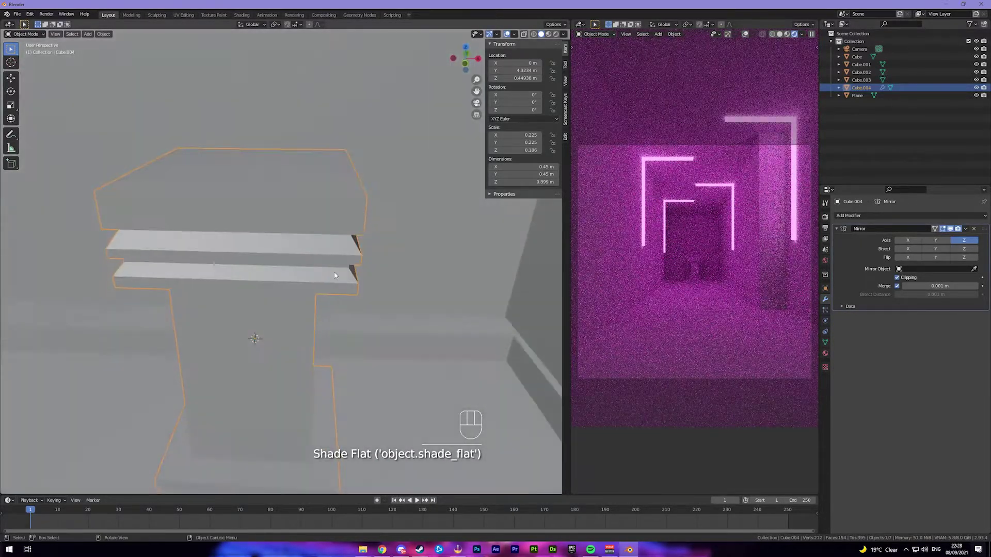
scroll(283, 217, down, 6)
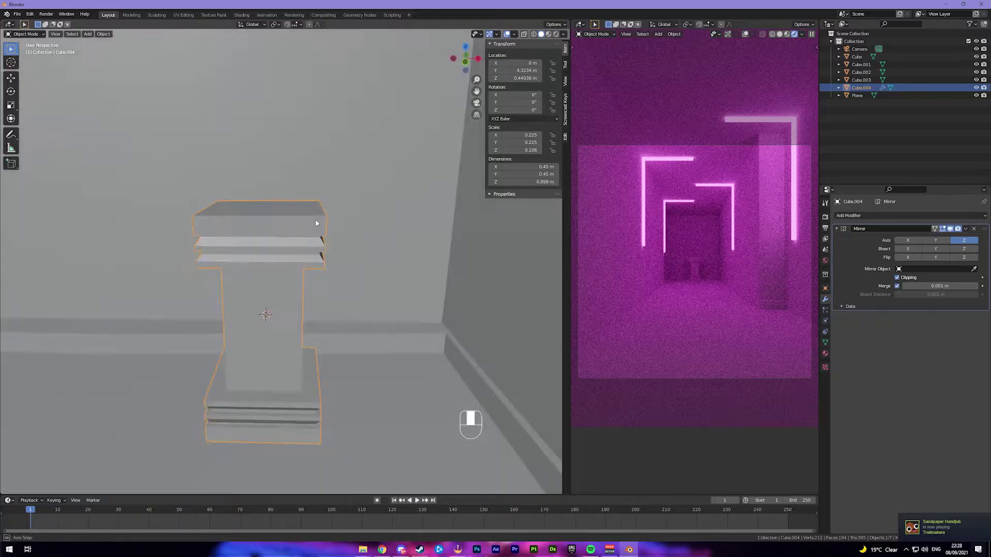
Apply the Mirror modifier, then select the Plane and enter Edit Mode.
click(965, 229)
click(940, 239)
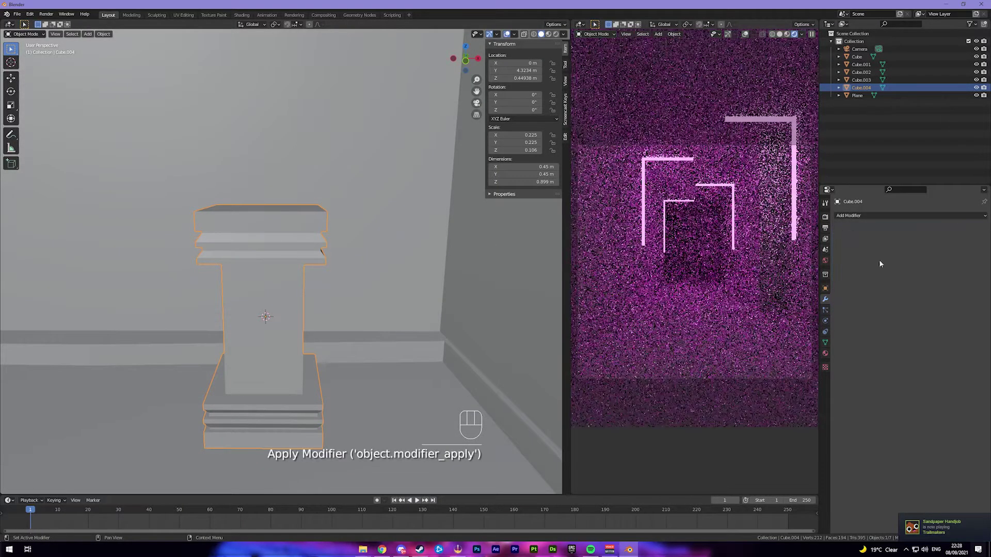
click(330, 252)
key(Tab)
middle_drag(338, 238, 335, 266)
Snap the 3D cursor to the pedestal's top face.
key(3)
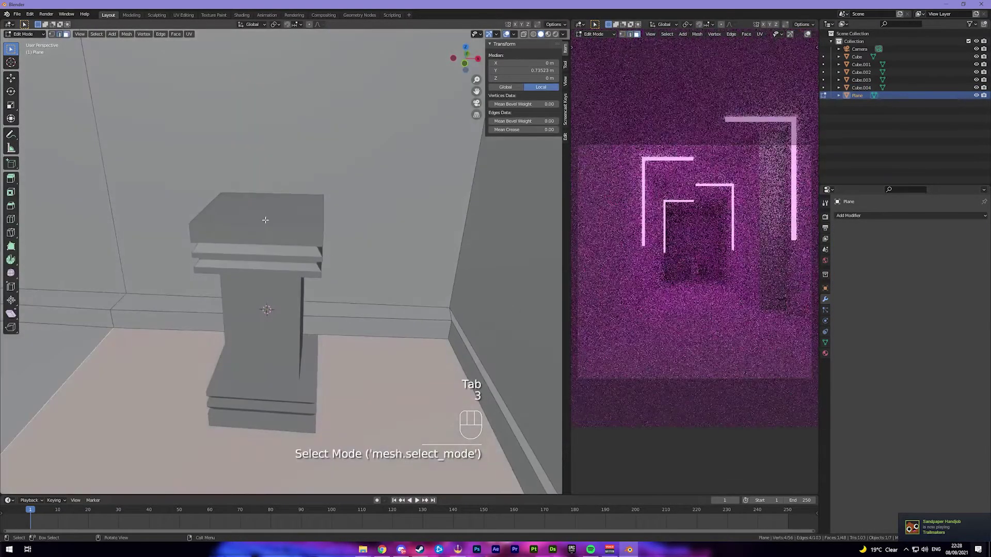
key(Tab)
click(275, 267)
key(Tab)
key(3)
click(323, 242)
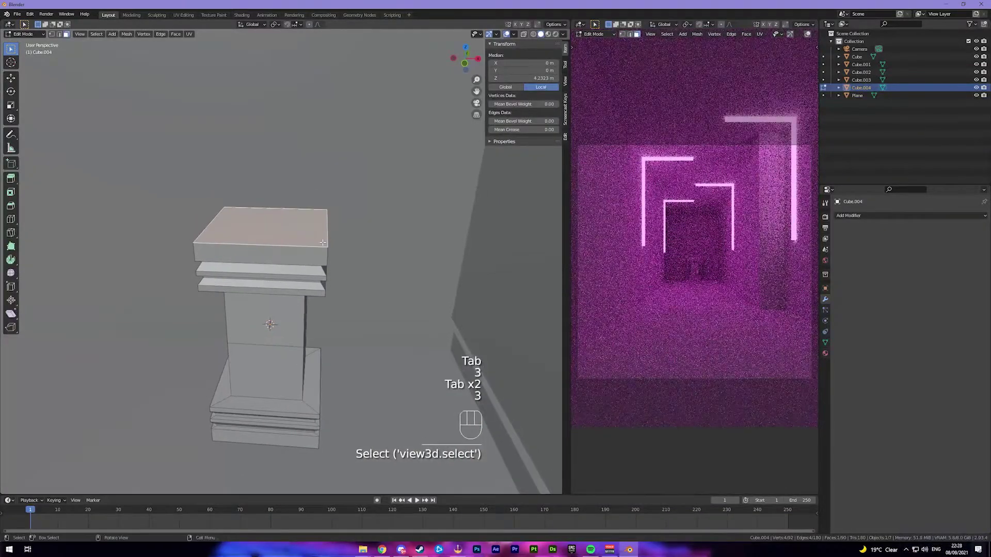
key(shift+s)
click(364, 277)
key(Tab)
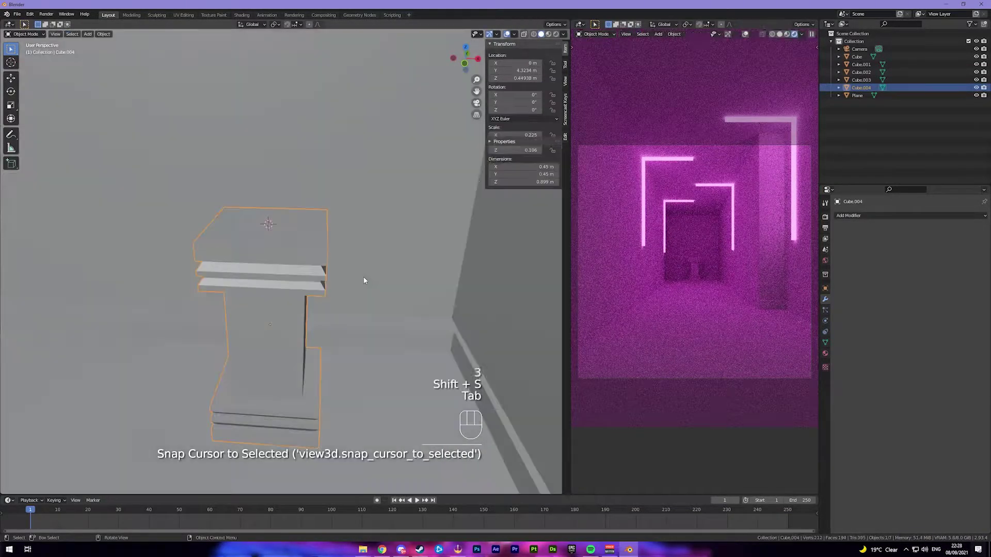
Import heliosbust.obj from the vaporwave bust folder as a Wavefront .obj.
click(17, 13)
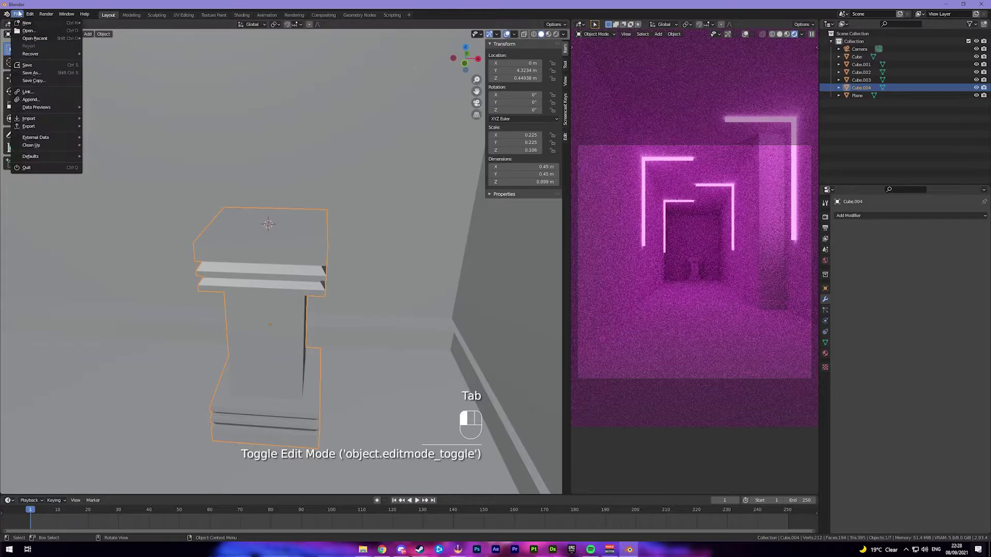
mouse_move(49, 121)
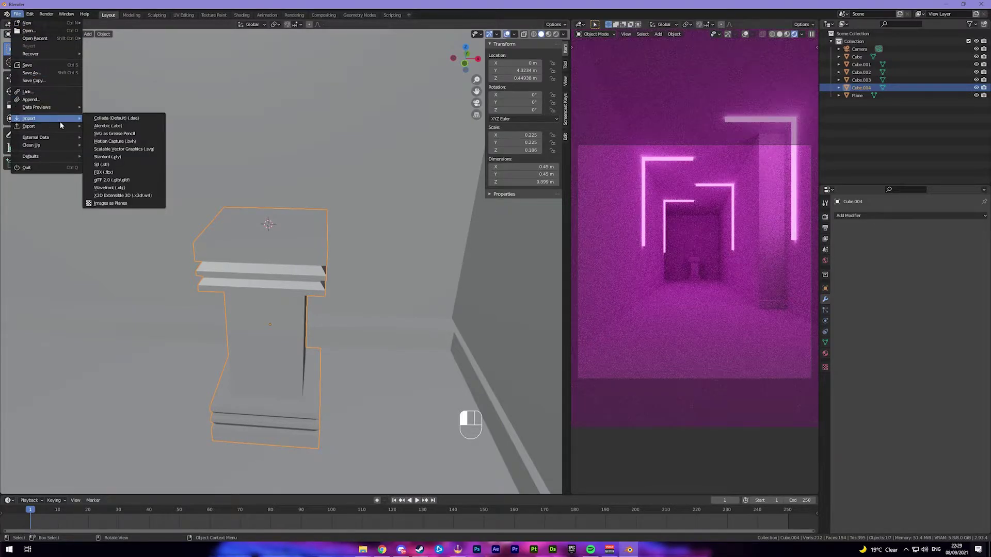
click(138, 189)
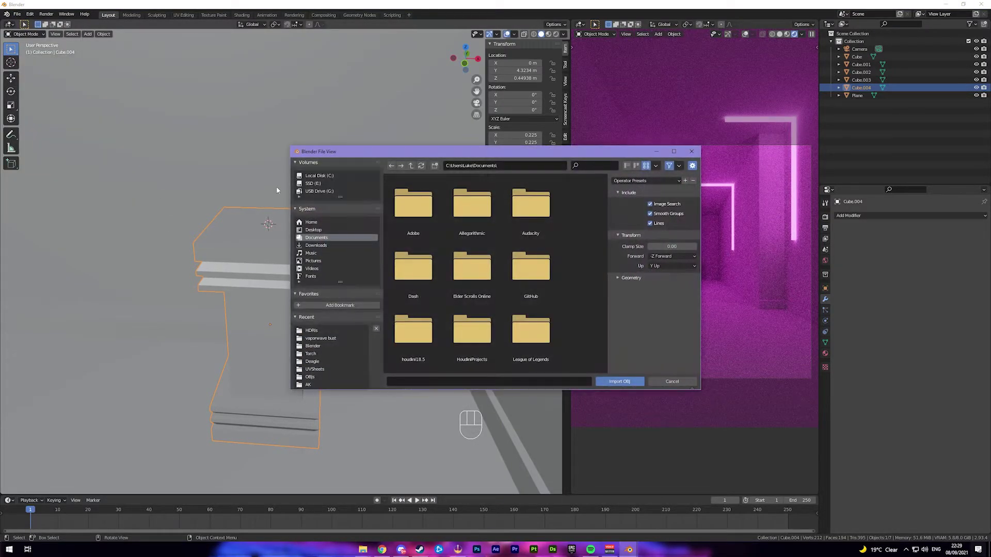
click(334, 338)
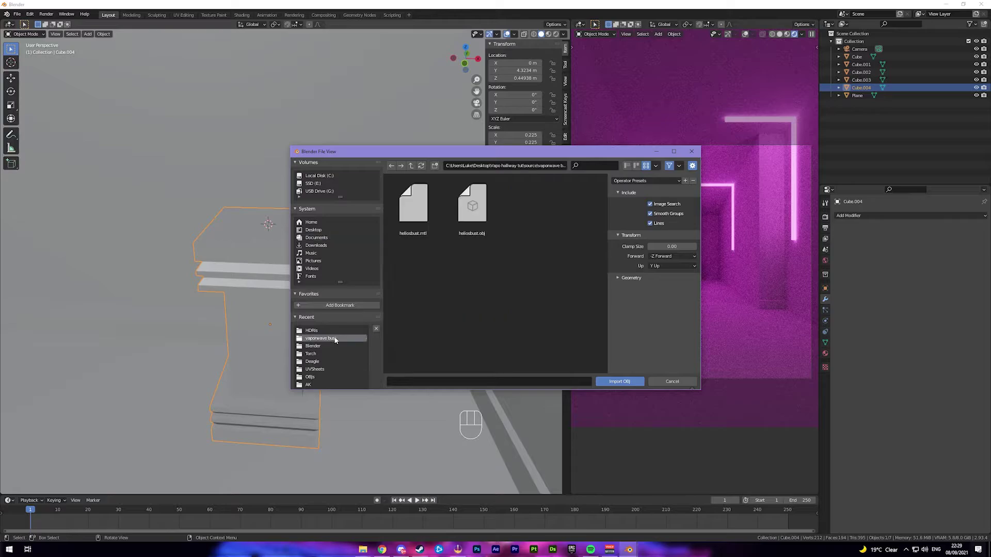
double_click(479, 209)
Select the imported bust and scale it down.
key(KP_Decimal)
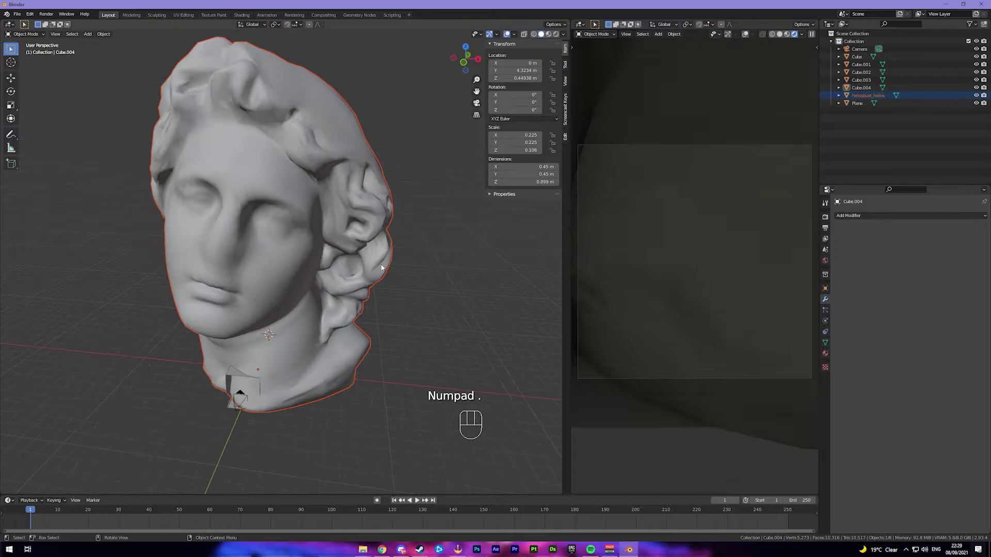
middle_drag(378, 263, 357, 258)
middle_drag(302, 237, 363, 260)
middle_drag(292, 272, 333, 238)
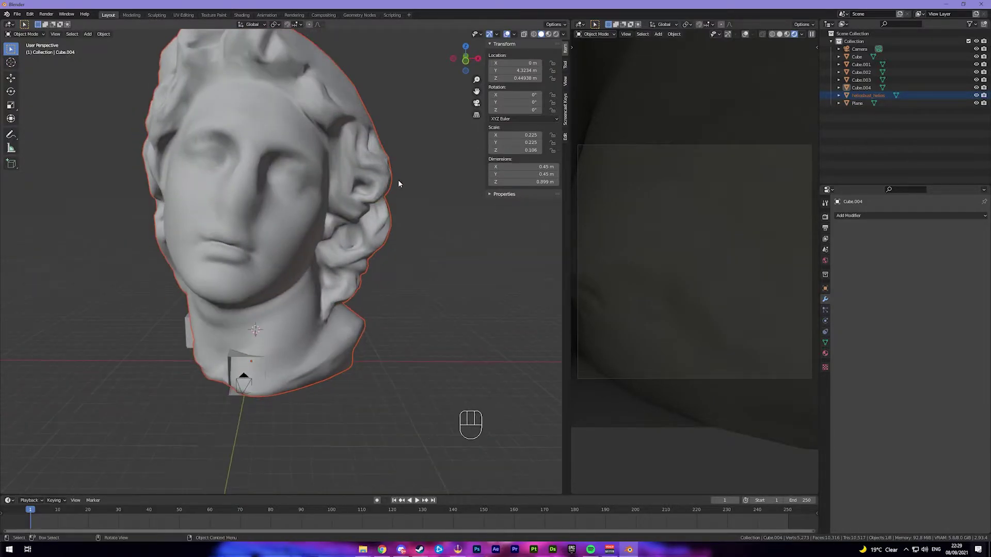
click(320, 159)
middle_drag(321, 160, 406, 169)
key(s)
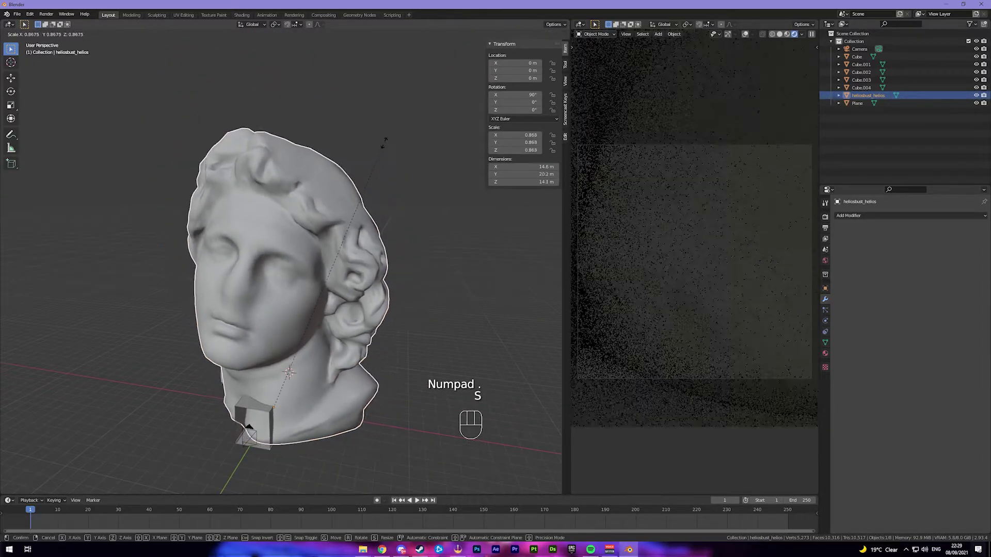
click(285, 384)
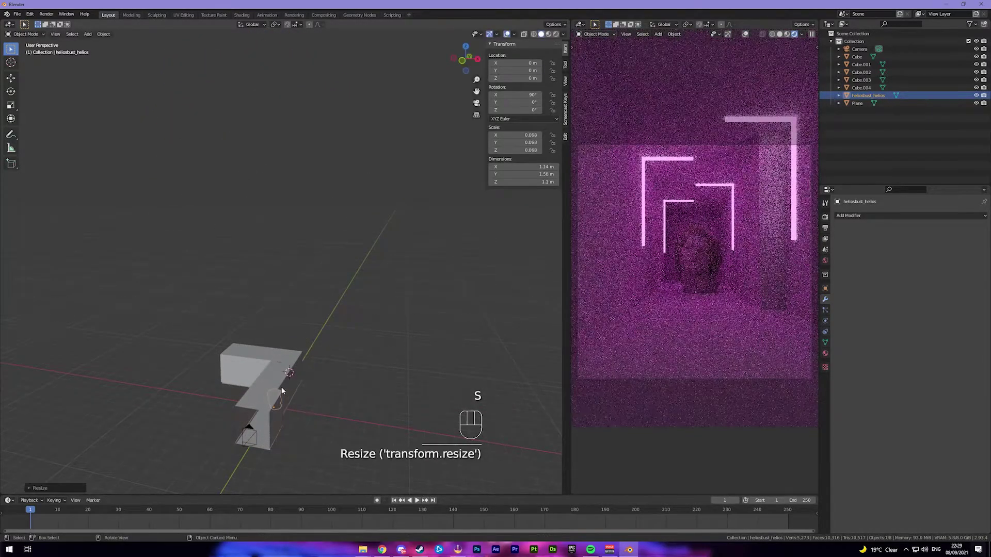
Snap the bust to the 3D cursor on top of the pedestal.
key(KP_Decimal)
key(shift+s)
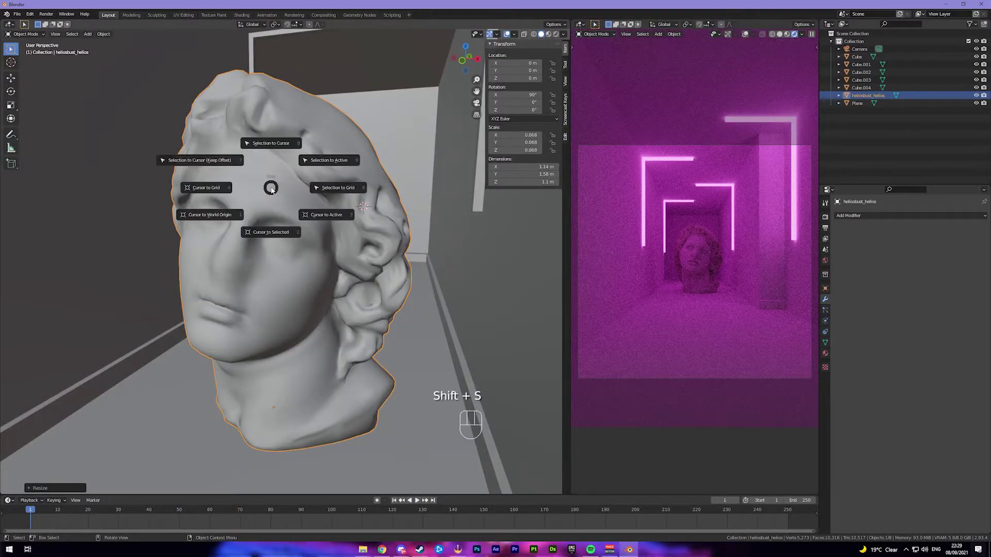
click(283, 154)
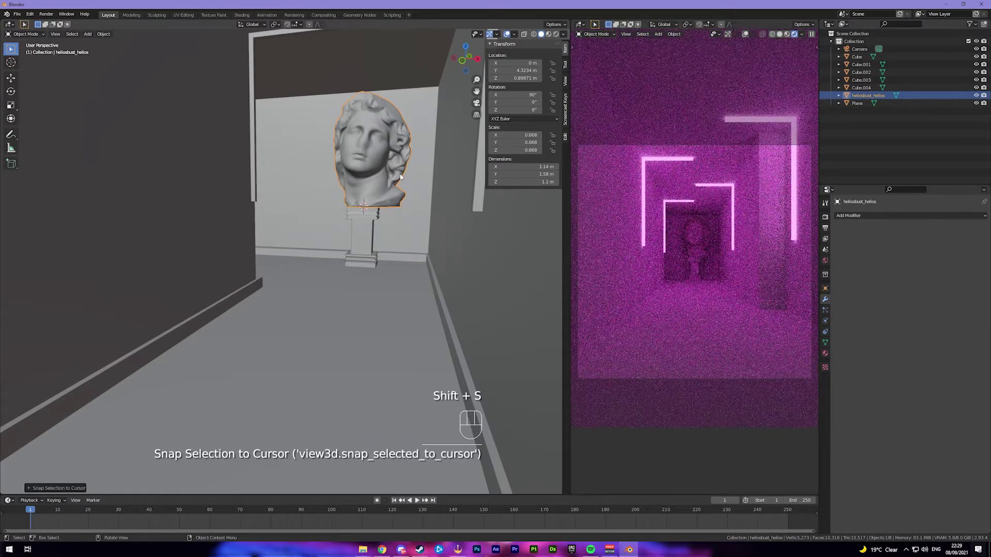
Rescale the bust to 0.020 and check it through the scene camera.
key(KP_Decimal)
key(s)
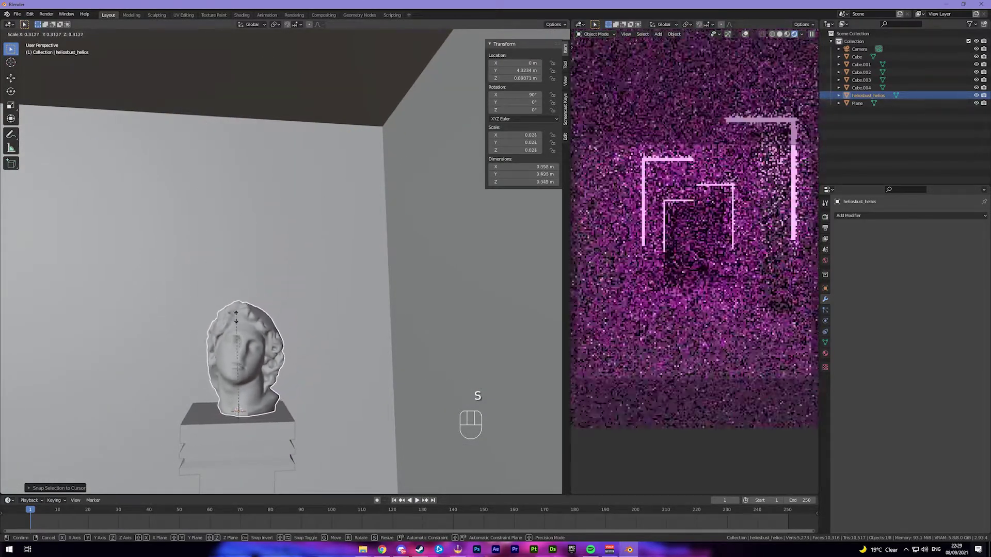
click(205, 328)
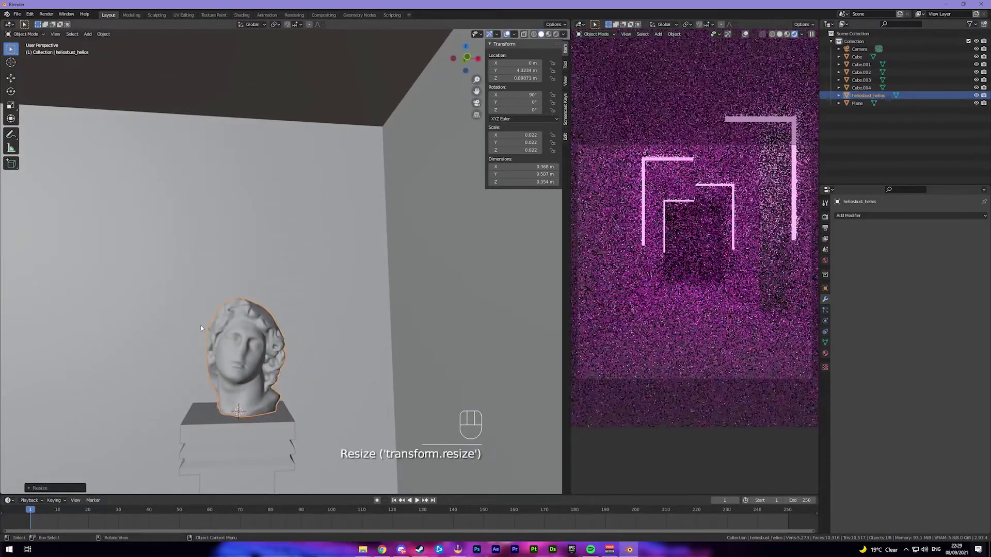
key(KP_0)
key(s)
click(331, 243)
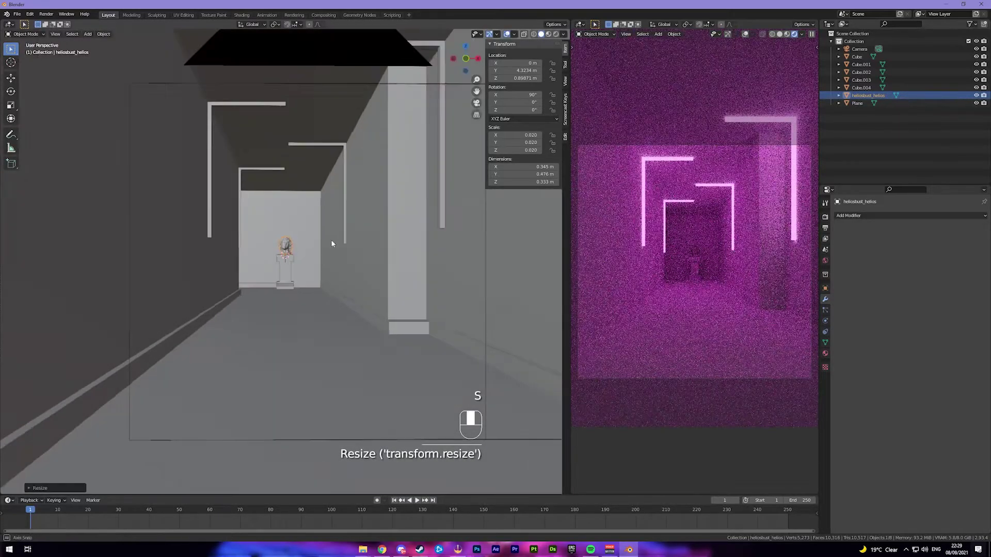
key(KP_Decimal)
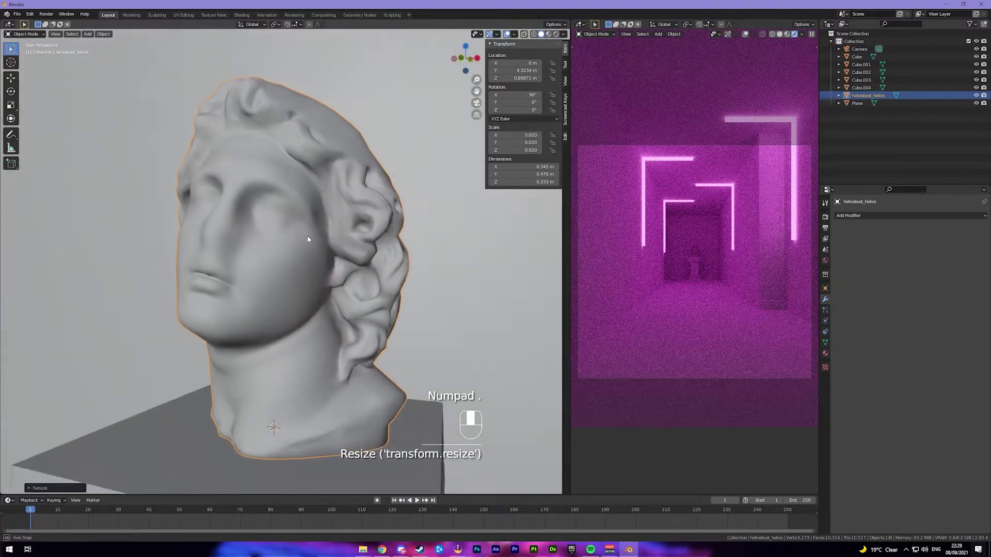
scroll(308, 236, down, 5)
Replace the bust's material with a new material named HEAD.
click(825, 354)
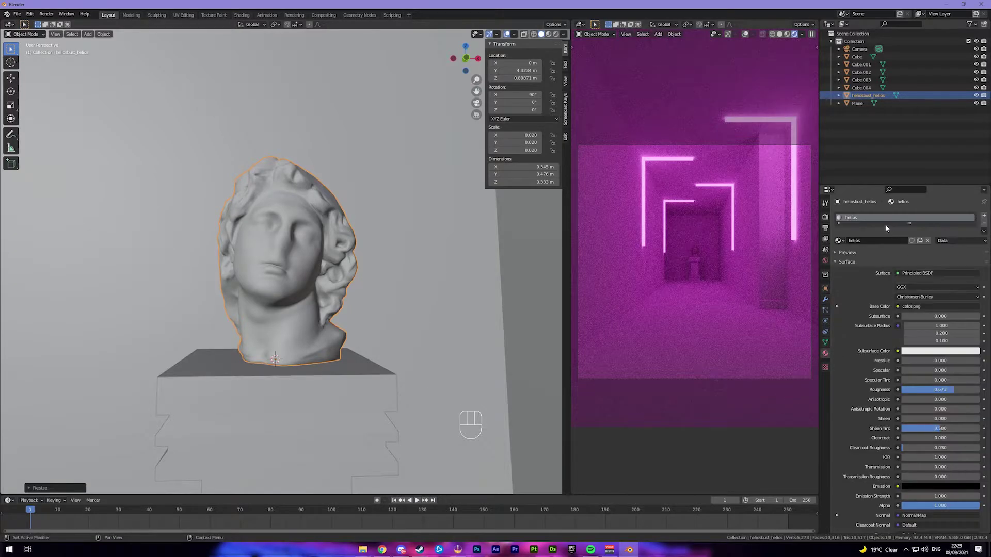
click(984, 226)
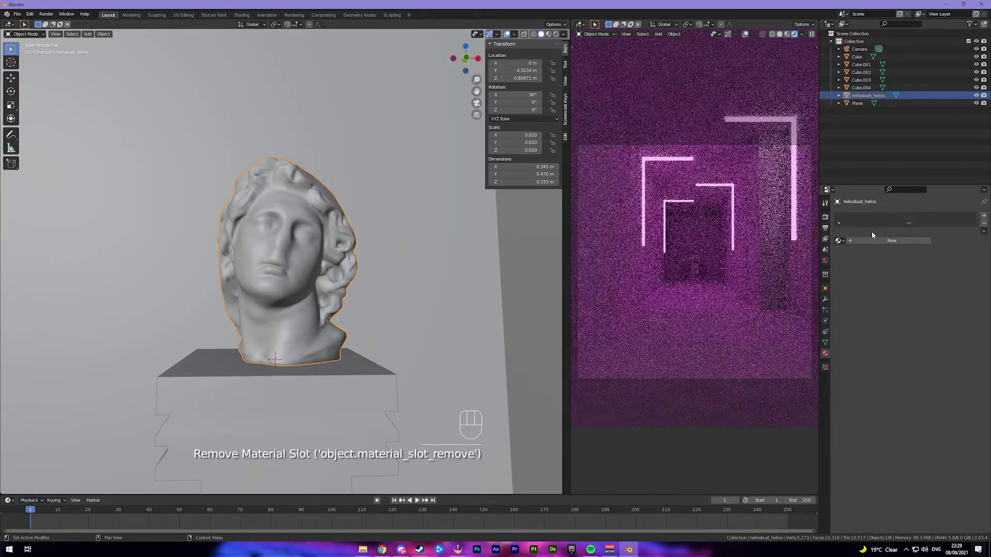
click(886, 242)
text(HEAD)
key(Return)
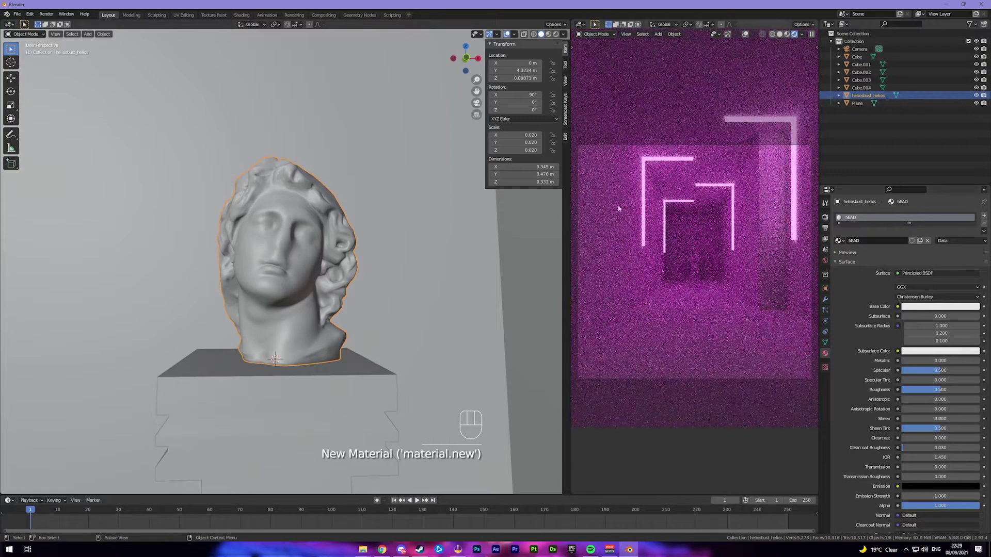
key(Caps_Lock)
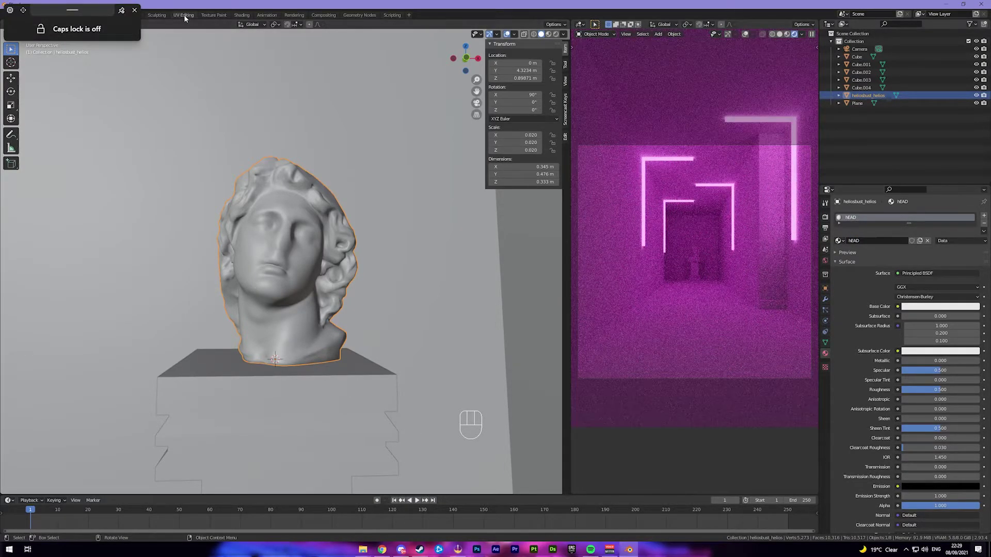
In the Shading workspace, drag color.png and normal.png in as image nodes.
click(242, 15)
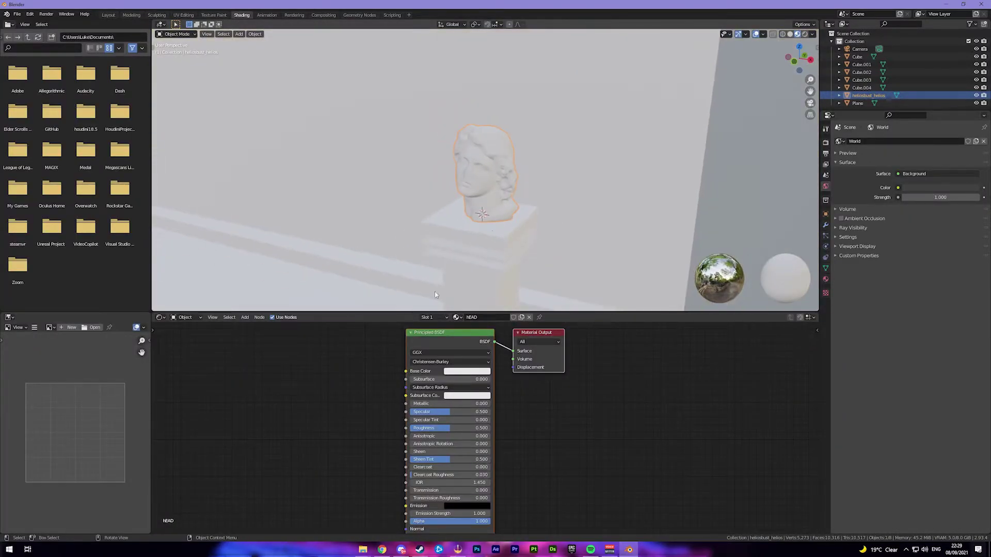
mouse_move(361, 548)
click(345, 516)
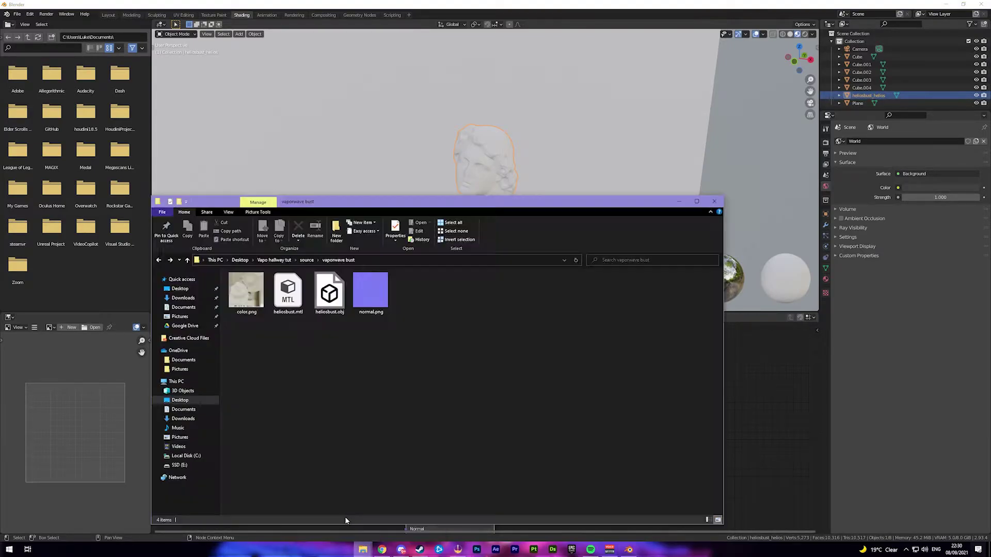
drag(370, 202, 656, 285)
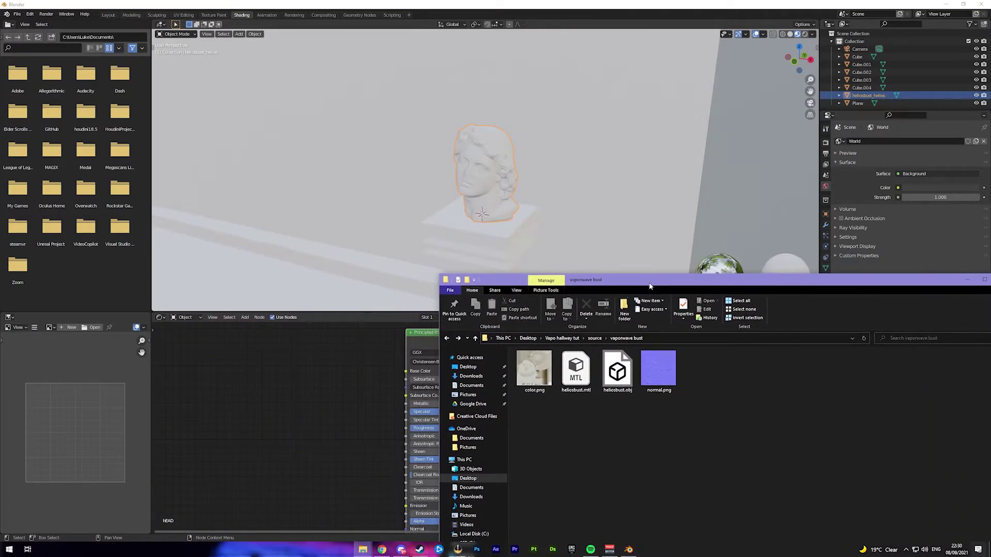
drag(287, 370, 286, 370)
drag(658, 369, 203, 458)
Link color.png's Color to the Base Color input and select the normal.png node.
click(230, 413)
middle_drag(231, 416, 234, 393)
drag(315, 342, 303, 340)
drag(411, 352, 411, 348)
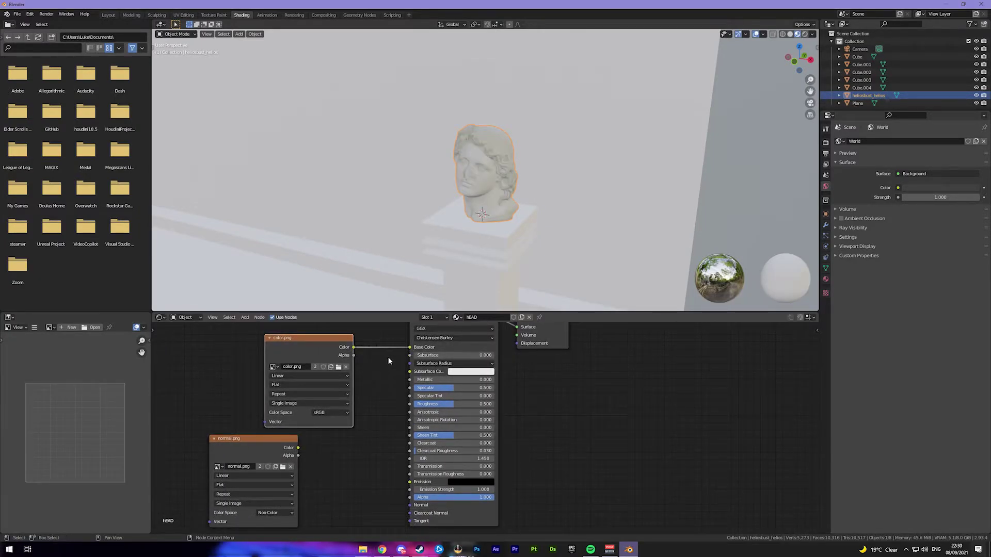
middle_drag(367, 408, 377, 372)
click(268, 403)
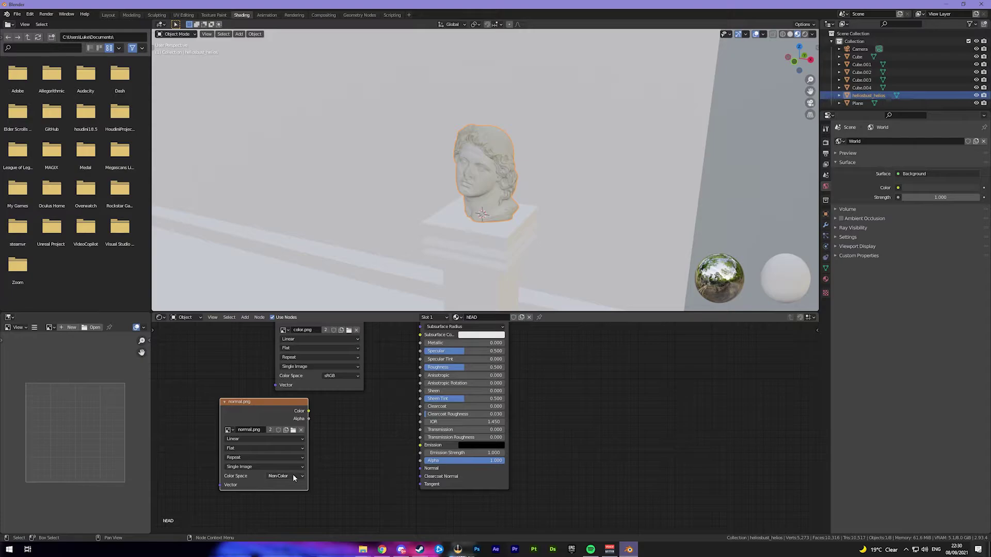
Search the Preferences add-ons list for 'node'.
click(30, 15)
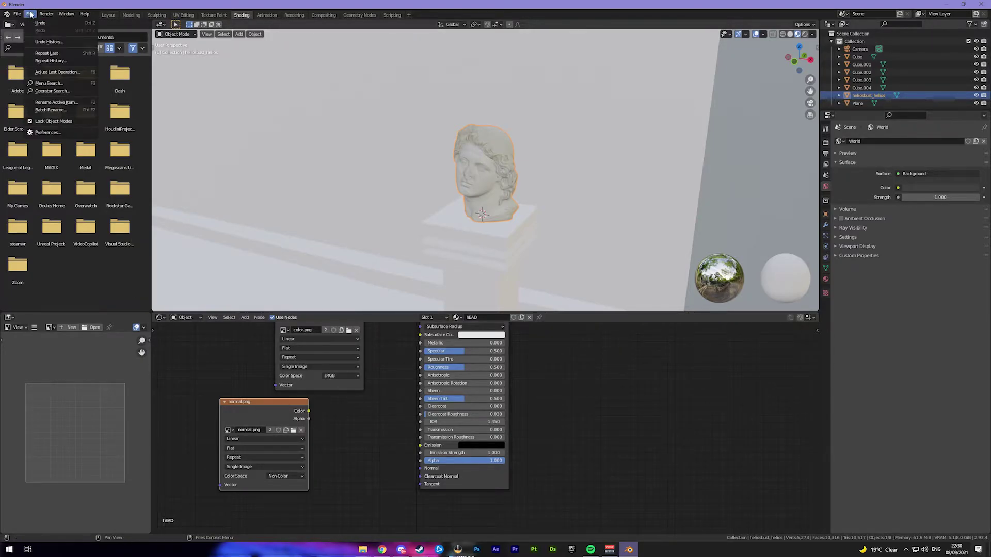
click(51, 133)
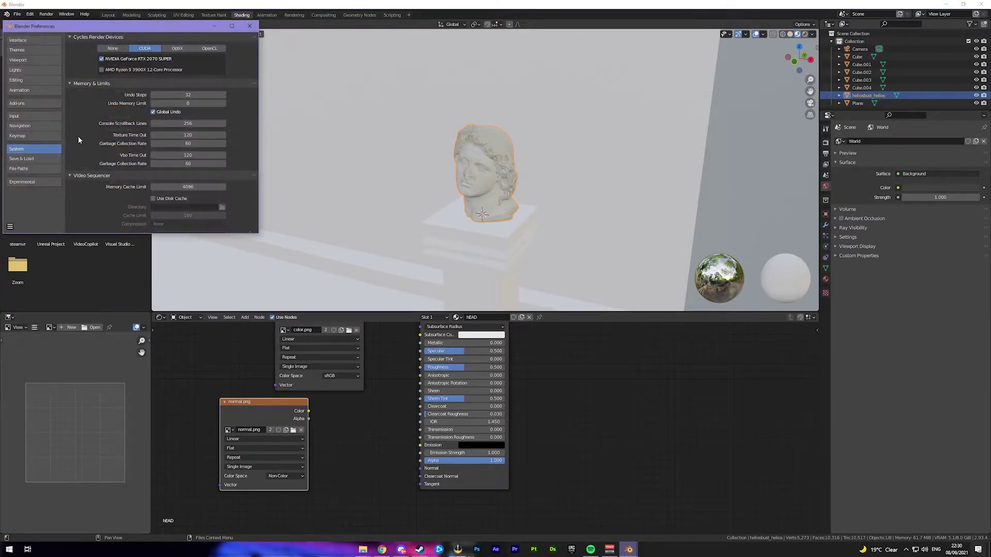
click(38, 105)
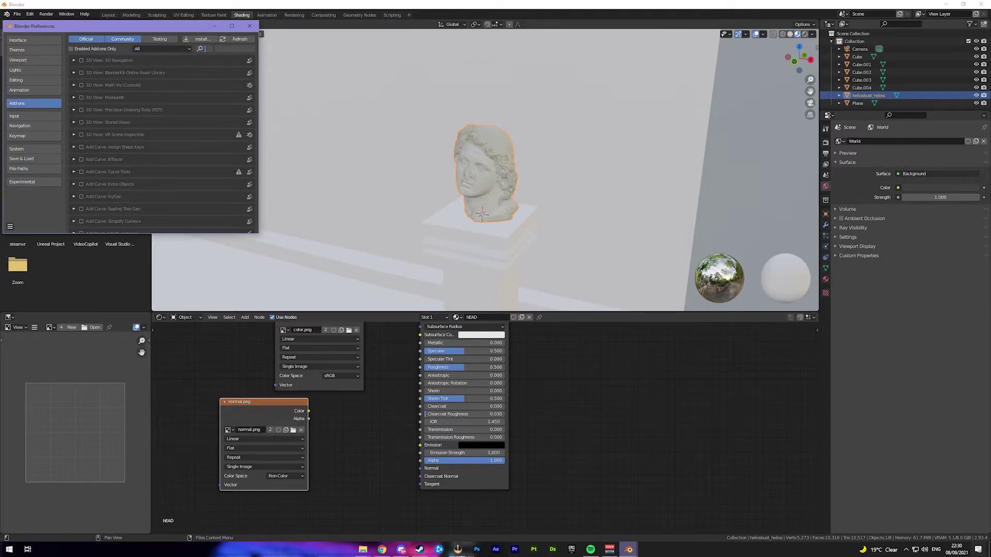
text(node)
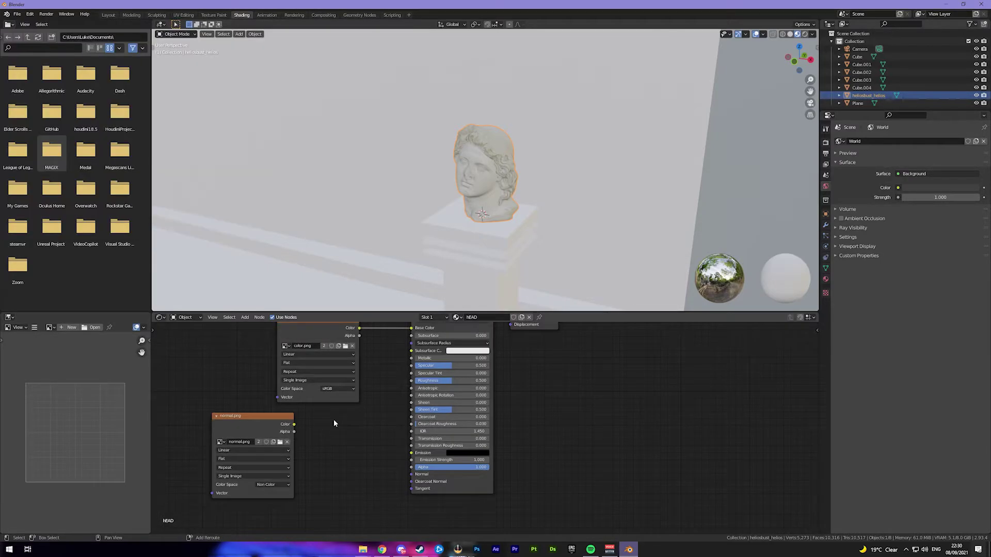
Add a Normal Map node and connect it to the shader's Normal input.
key(shift+a)
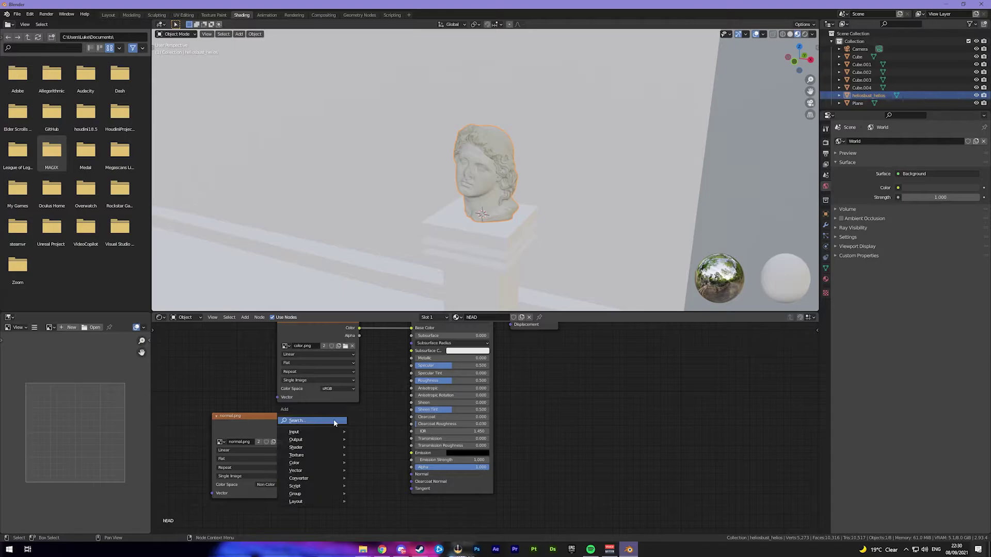
click(335, 420)
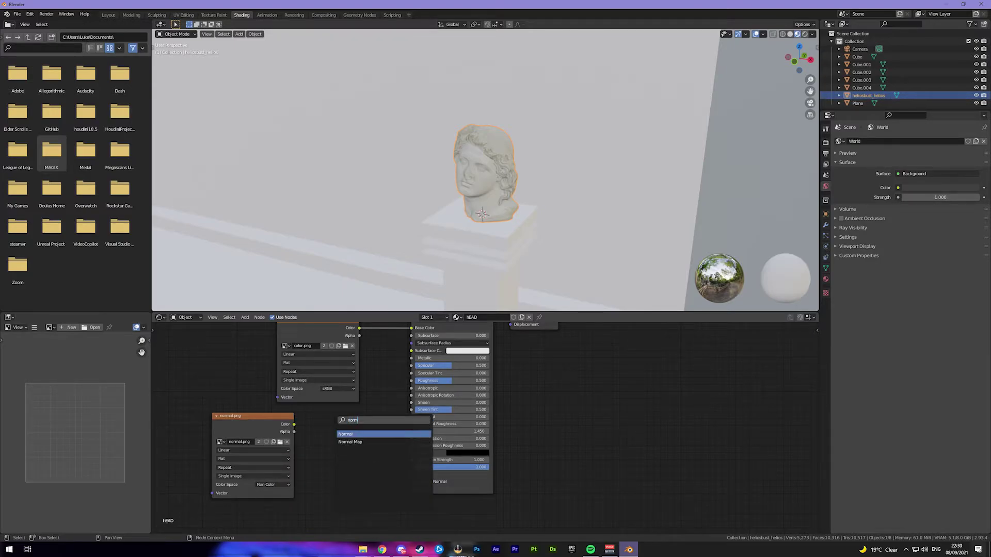
click(351, 441)
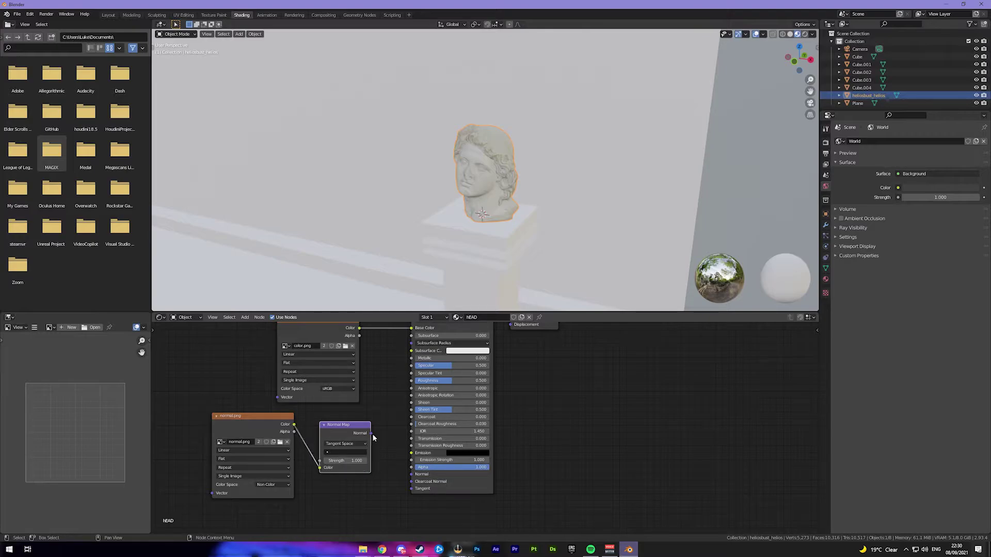
drag(415, 481, 416, 484)
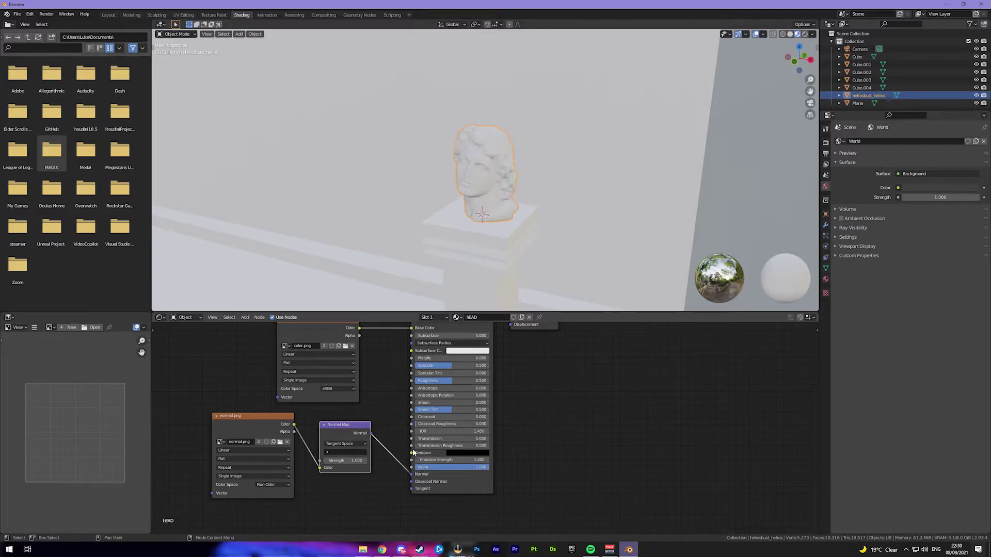
scroll(529, 235, up, 6)
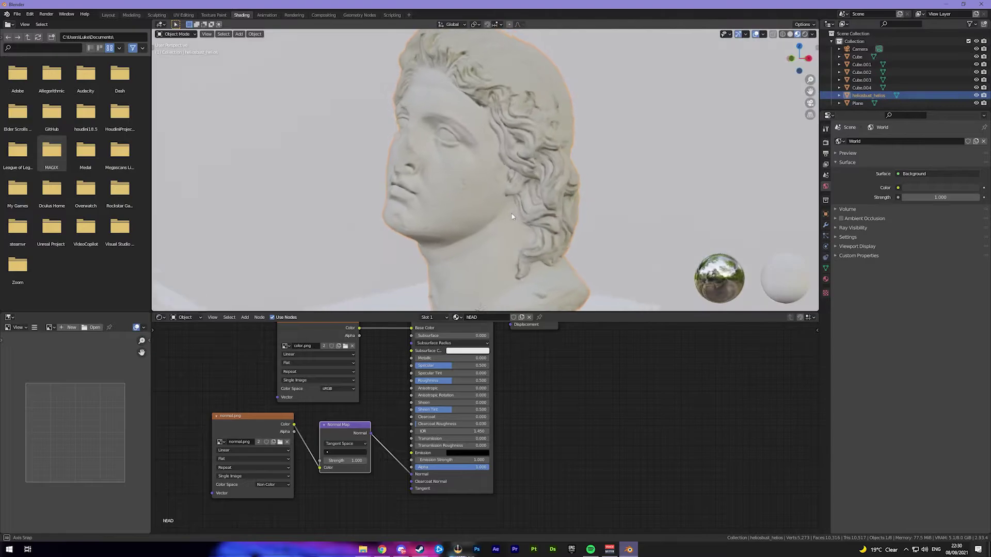
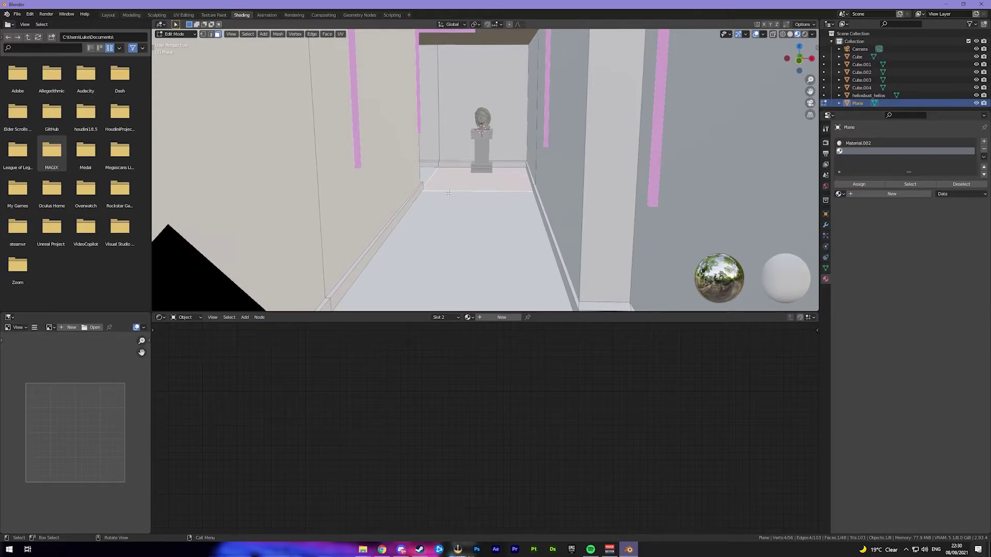
Select the five side-hall floor faces and create a new material in the second slot.
click(428, 175)
shift+click(450, 181)
shift+click(467, 217)
scroll(504, 268, down, 3)
shift+click(509, 243)
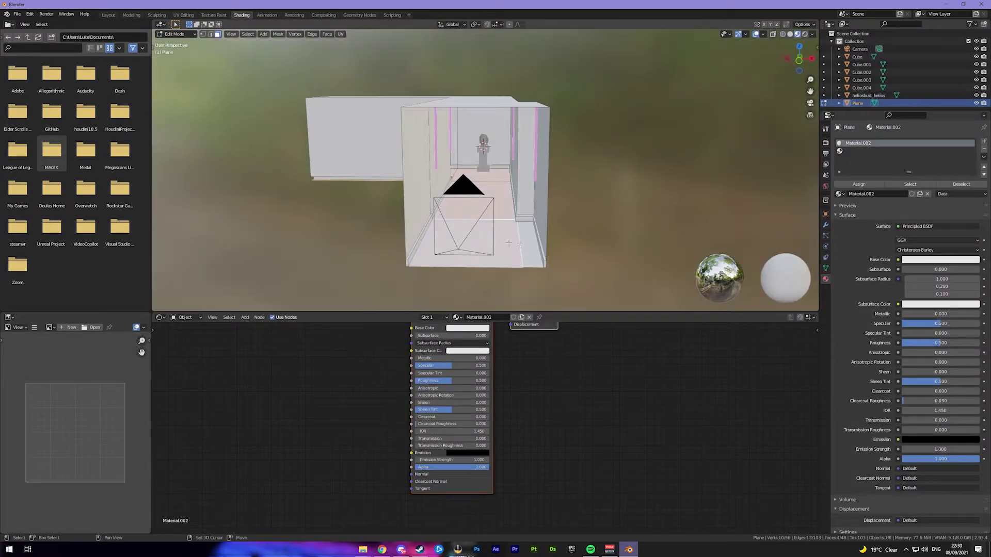
shift+click(509, 243)
scroll(516, 234, up, 5)
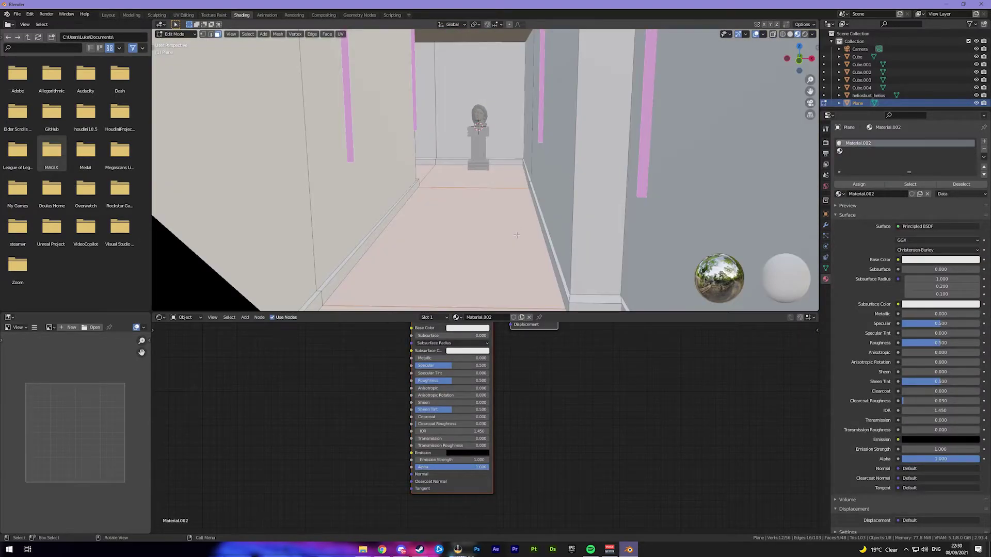
click(863, 151)
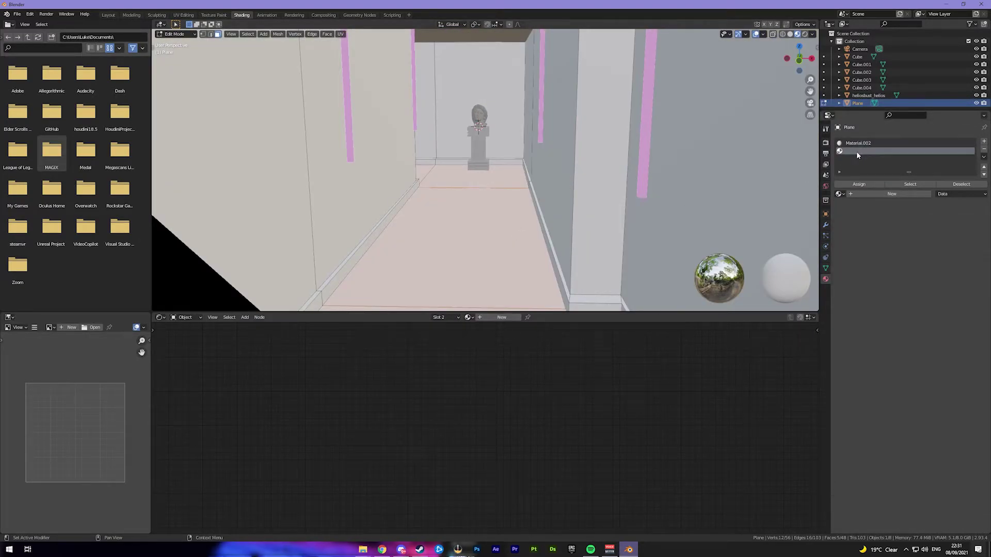
click(878, 194)
Build texture nodes from the checkerboard albedo, height, normal and roughness maps with Ctrl+Shift+T.
click(454, 351)
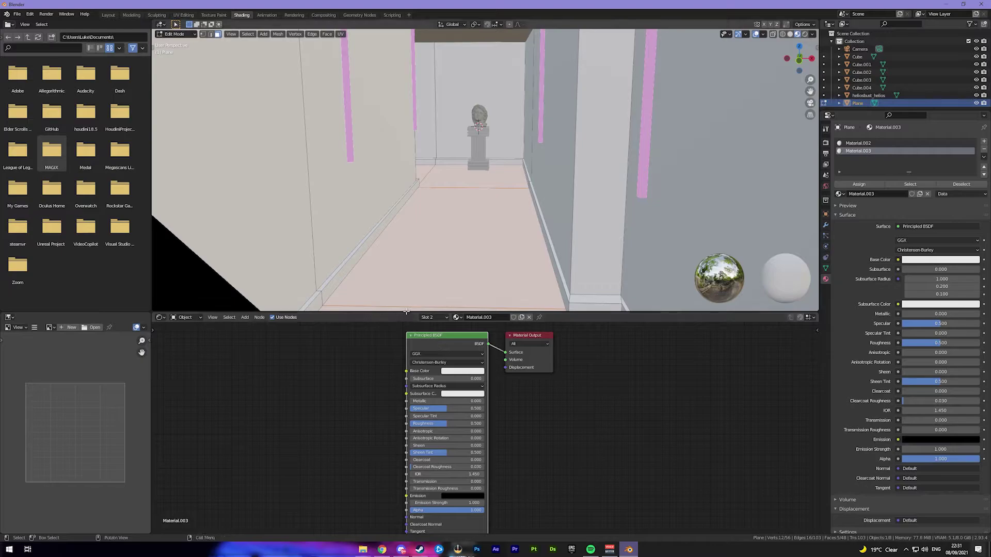
key(ctrl+shift+t)
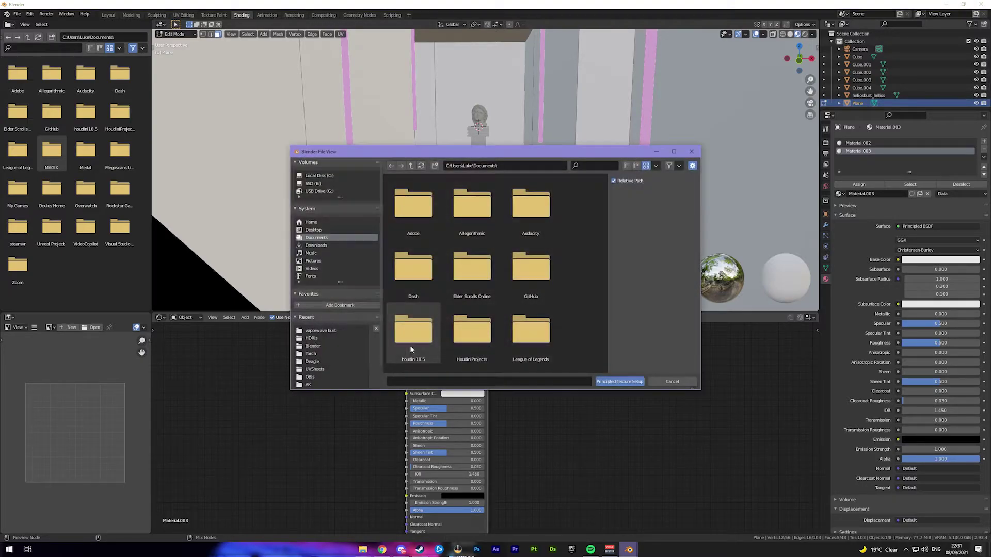
click(340, 332)
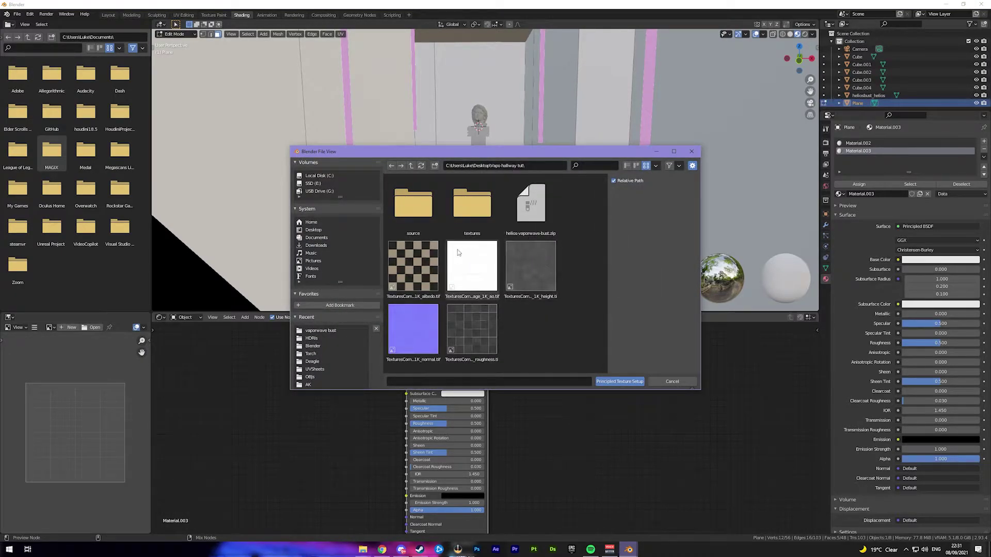
click(419, 277)
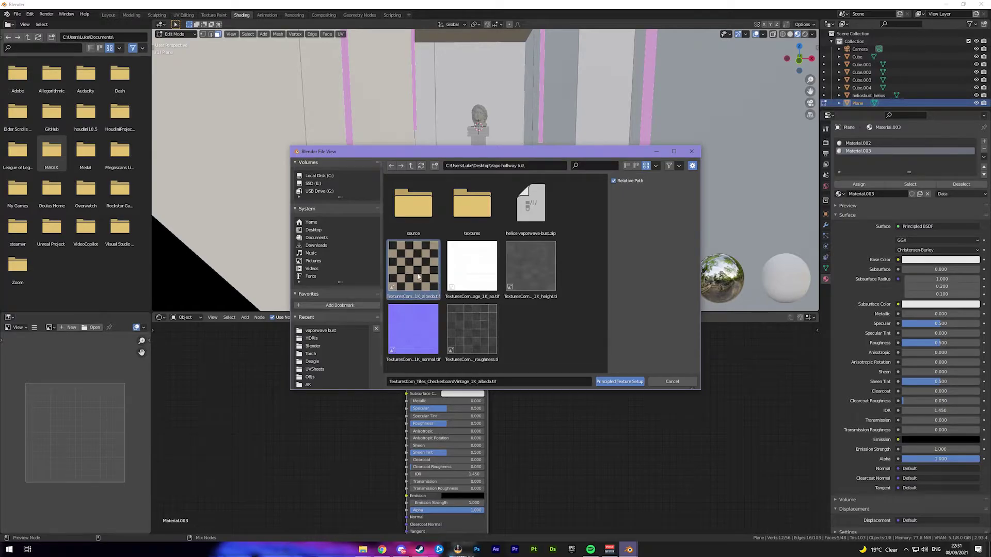
ctrl+click(531, 271)
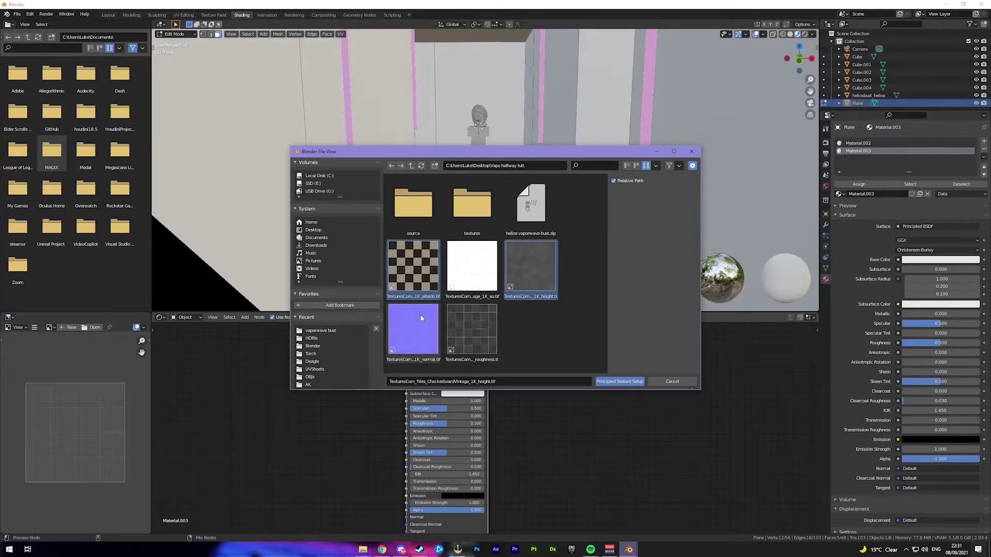
ctrl+click(420, 315)
ctrl+click(483, 324)
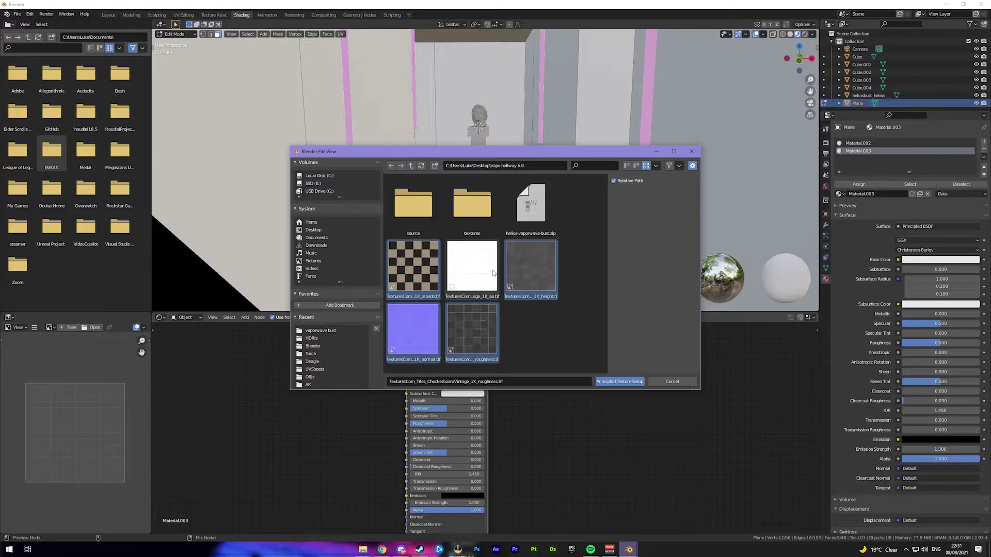
click(622, 381)
scroll(560, 413, down, 3)
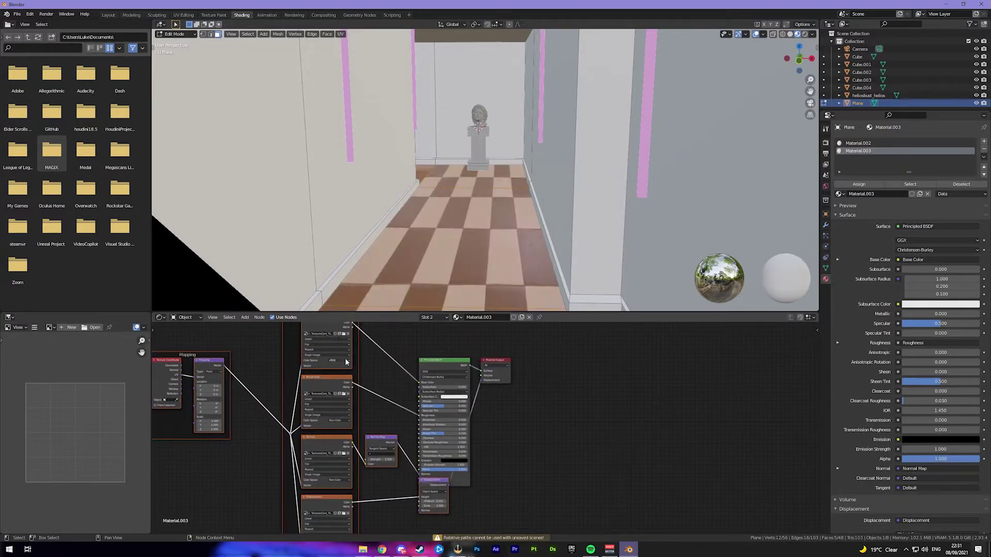
Unwrap the selected floor faces.
scroll(467, 227, up, 5)
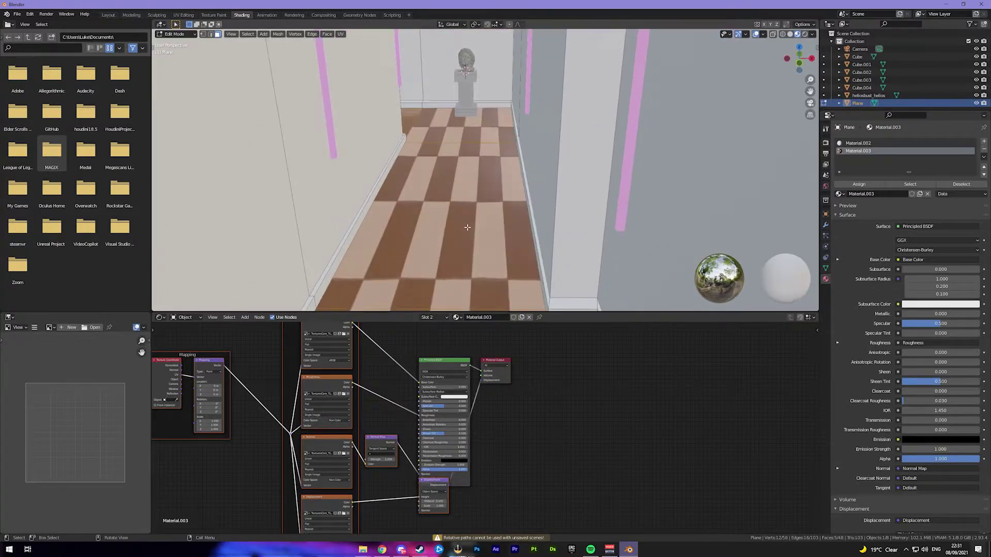
scroll(467, 227, down, 2)
key(u)
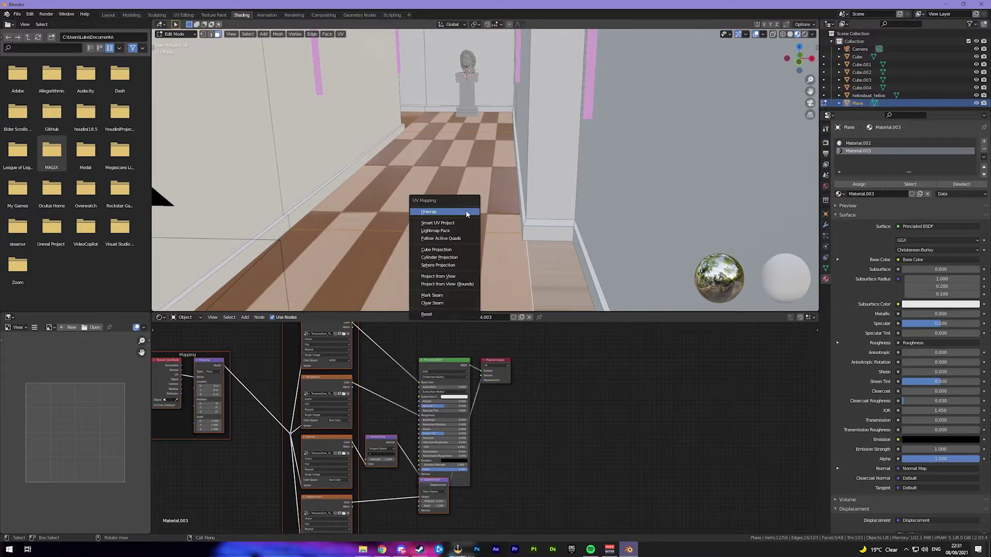
click(466, 213)
Set the Mapping node's X, Y and Z scale to 5.
scroll(454, 220, down, 1)
middle_drag(435, 223, 441, 223)
middle_drag(262, 395, 558, 438)
scroll(413, 418, up, 7)
scroll(479, 404, up, 4)
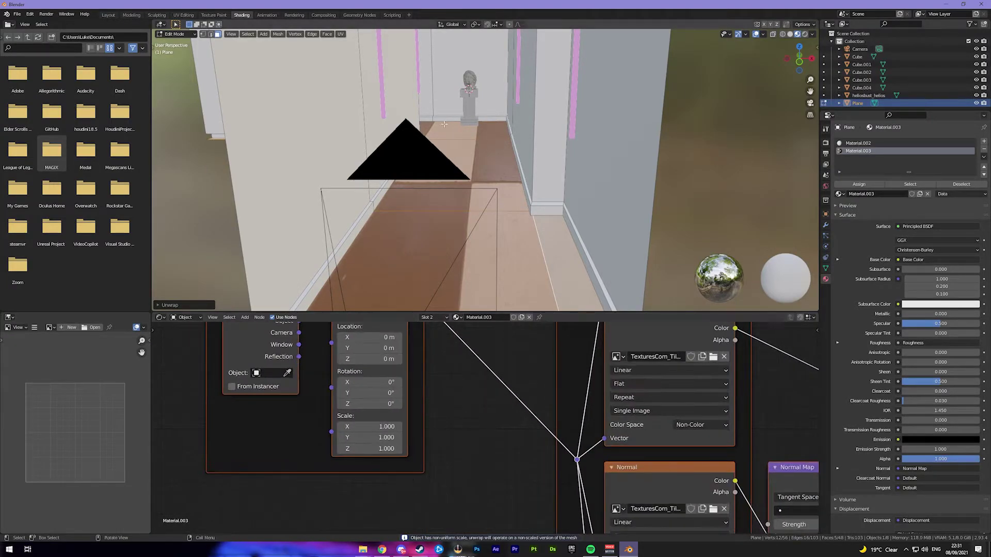
middle_drag(409, 384, 451, 378)
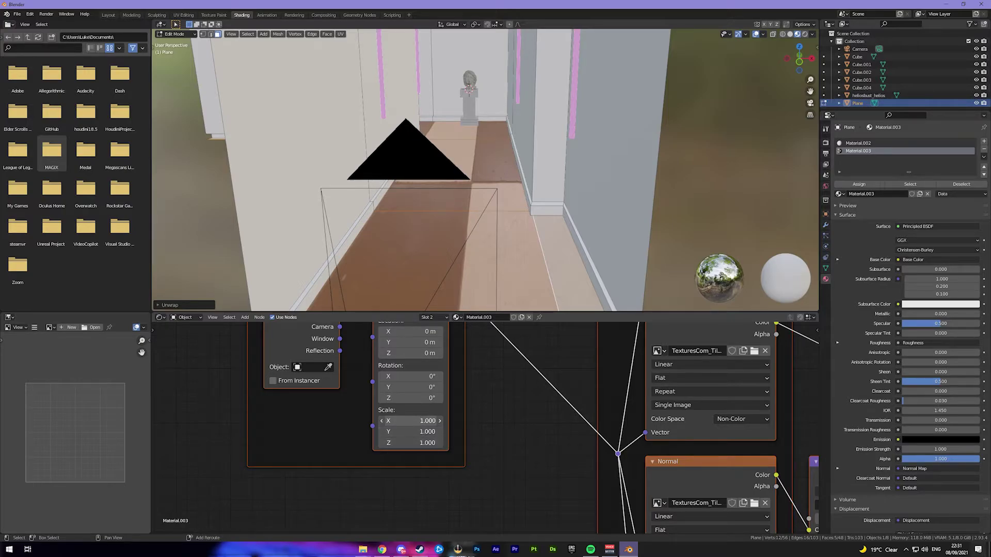
drag(412, 420, 413, 443)
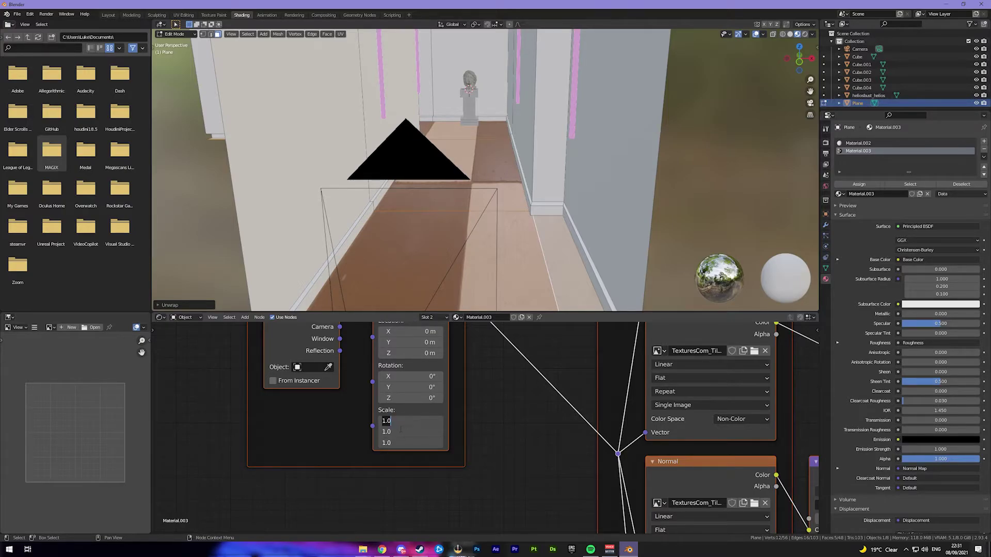
text(5)
key(Return)
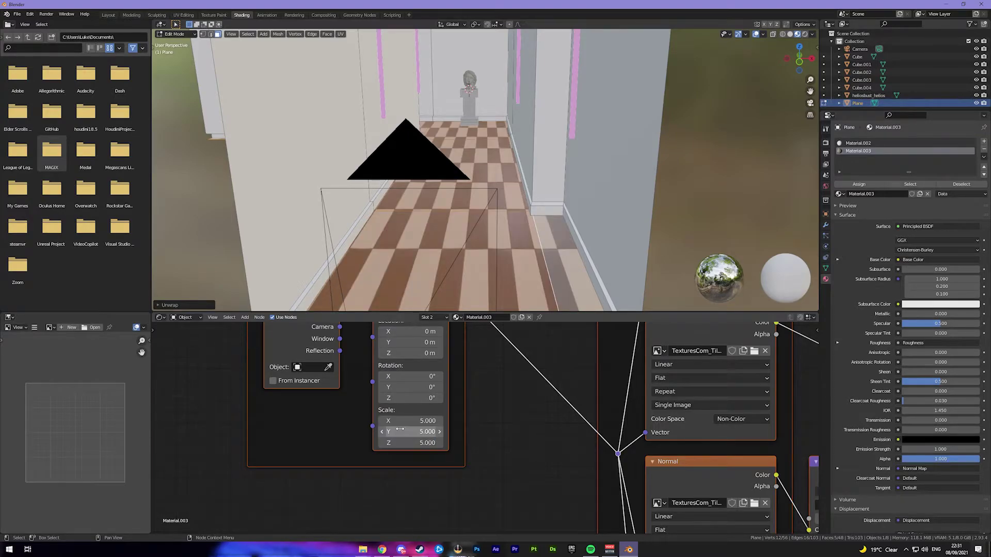
Switch to top view and center the floor shape in the viewport.
scroll(462, 212, down, 2)
middle_drag(459, 207, 473, 238)
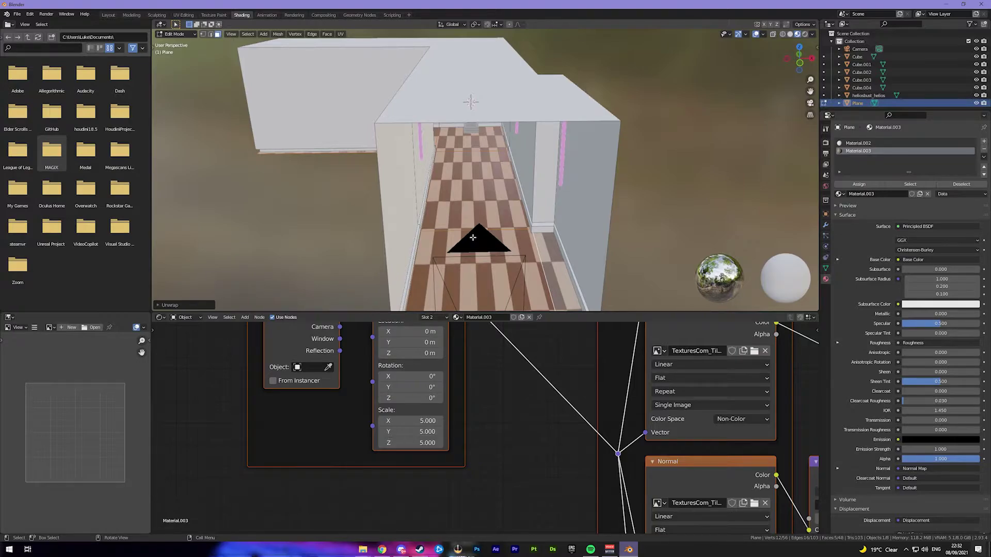
key(KP_7)
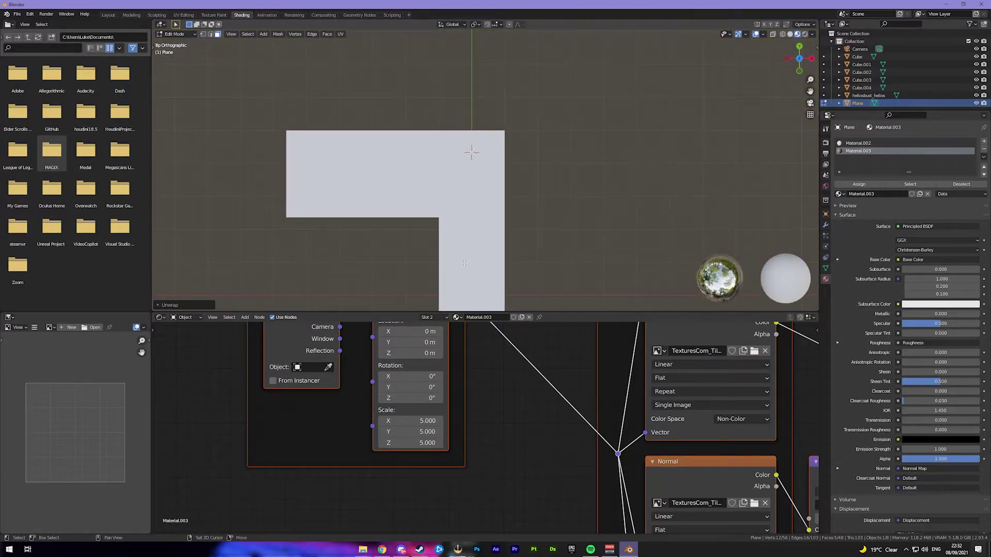
shift+middle_drag(464, 263, 462, 179)
scroll(463, 165, down, 3)
shift+middle_drag(478, 146, 465, 159)
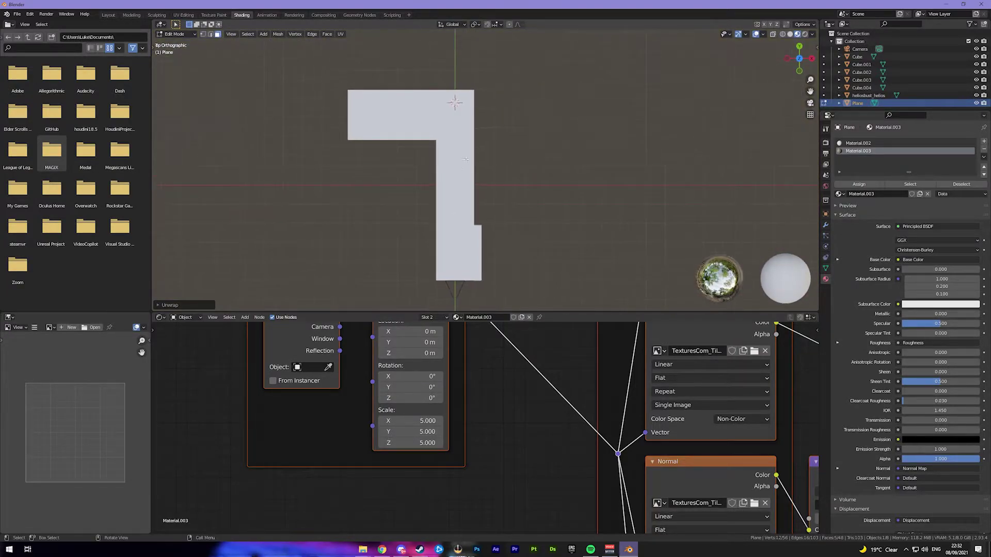
Project the floor UVs from the top view and inspect the checkered floor.
key(u)
click(466, 223)
middle_drag(481, 225, 507, 191)
middle_drag(485, 191, 467, 202)
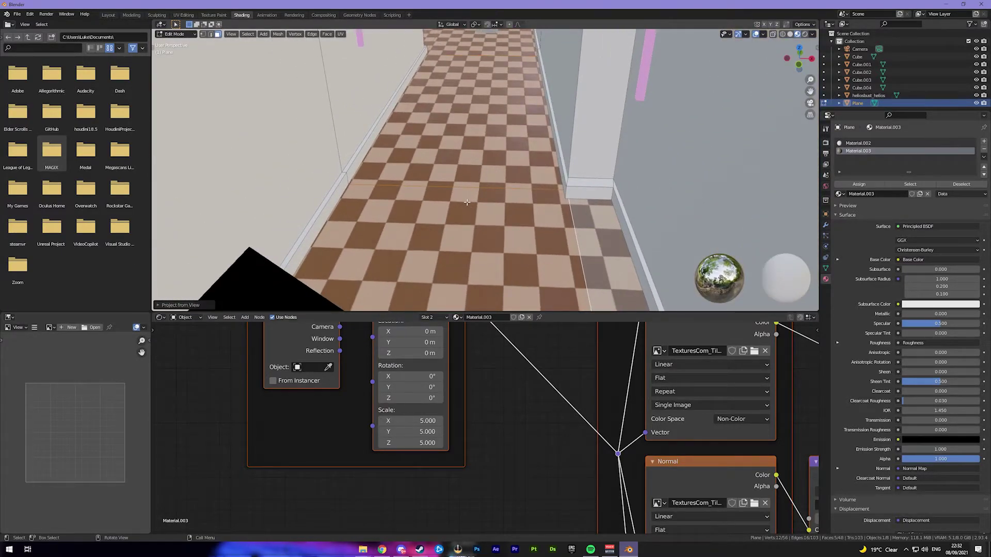
middle_drag(468, 202, 495, 169)
Lower the Mapping node scale to 3 on X, Y and Z.
drag(429, 420, 428, 442)
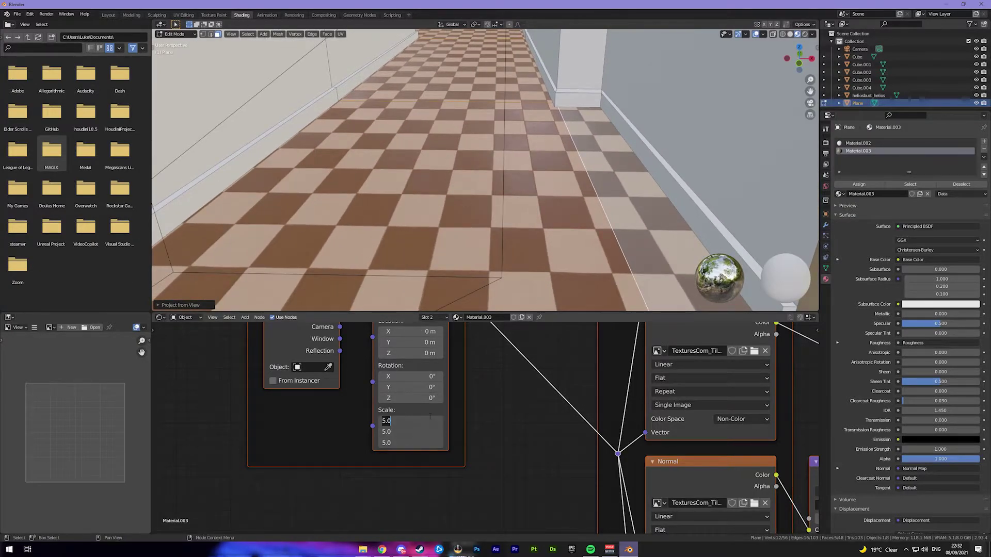
text(3)
key(Return)
mouse_move(497, 192)
middle_down()
mouse_move(493, 209)
mouse_move(498, 176)
middle_up()
Delete the Displacement node from the floor material.
scroll(516, 374, down, 9)
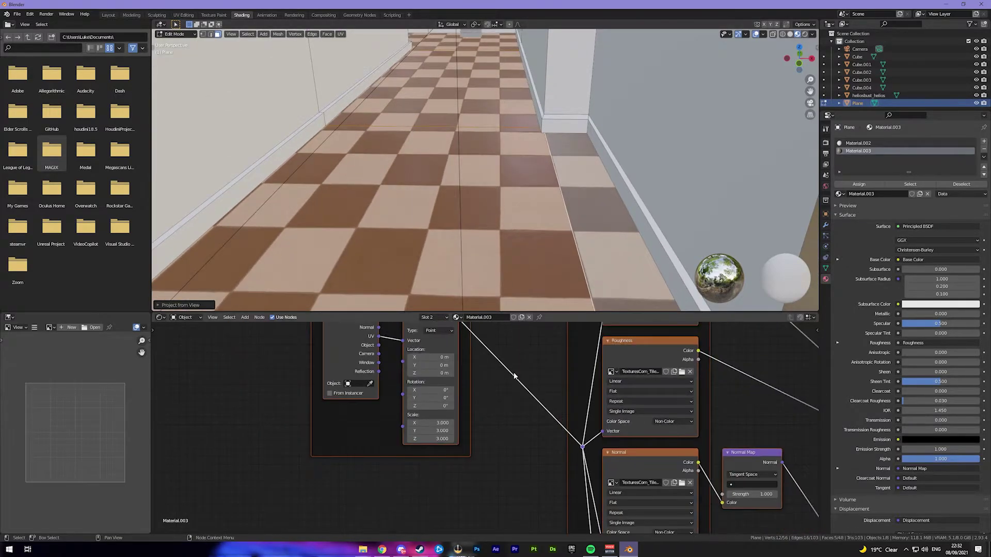
middle_drag(525, 389, 409, 326)
scroll(573, 476, up, 7)
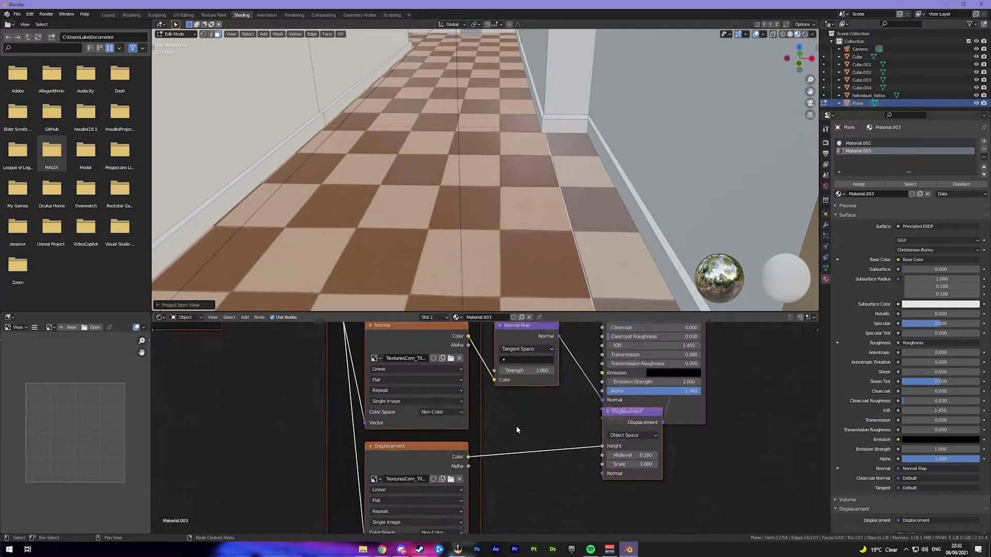
middle_drag(516, 426, 462, 435)
click(592, 421)
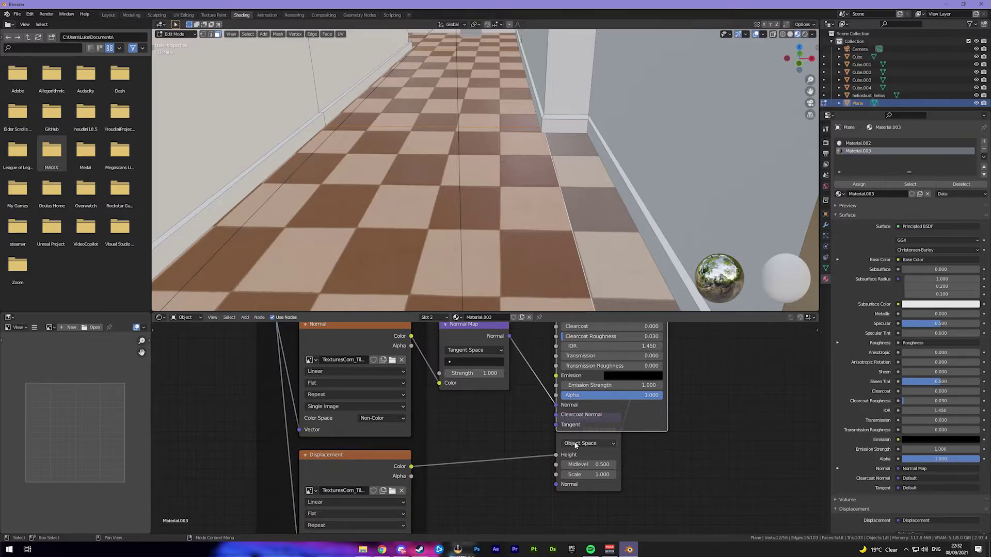
scroll(478, 423, down, 9)
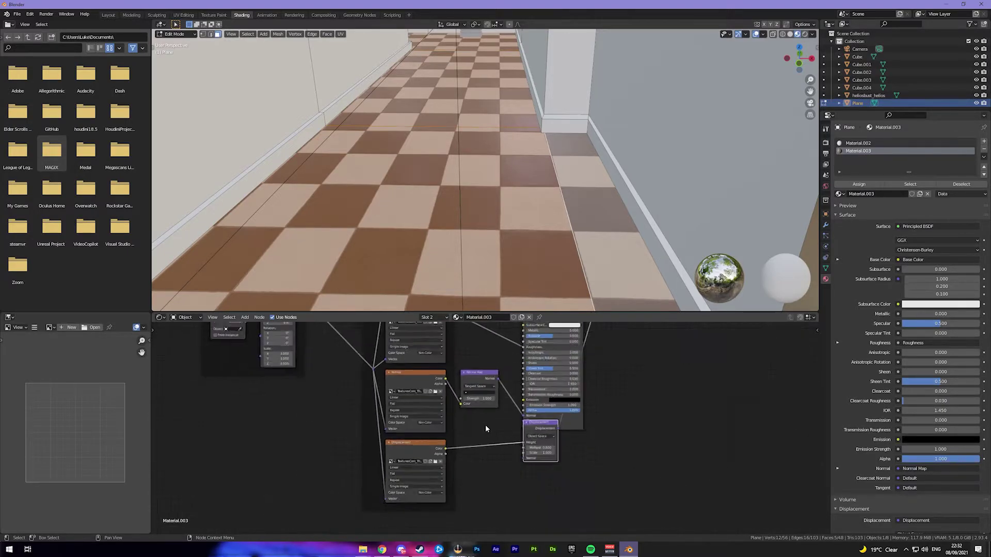
key(x)
Move the Principled BSDF and Material Output nodes further right.
middle_drag(639, 377, 563, 452)
drag(486, 346, 550, 391)
key(g)
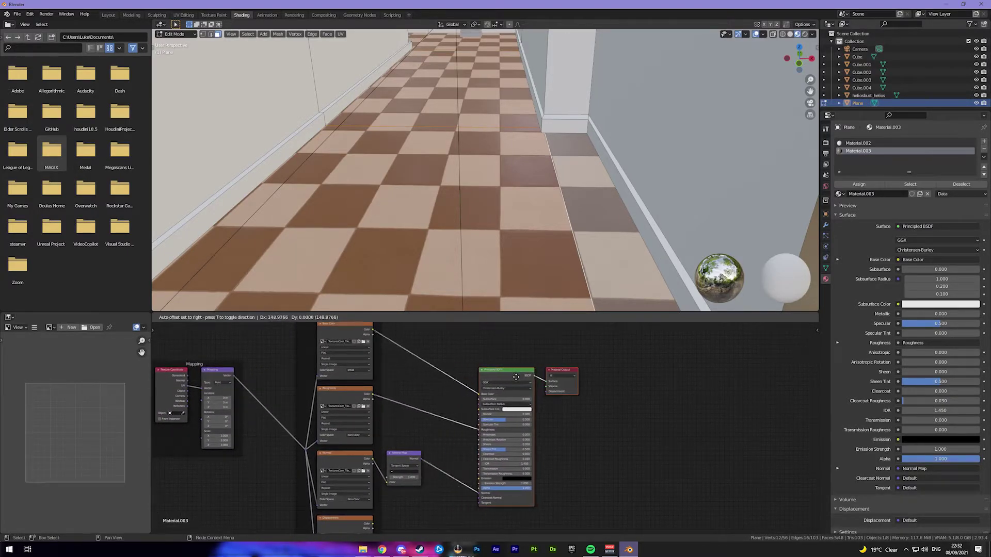
click(630, 392)
click(461, 456)
middle_drag(426, 509, 476, 457)
scroll(476, 457, up, 1)
Add a Bump node fed by the height map and Normal Map, driving the shader's Normal.
key(shift+a)
click(476, 453)
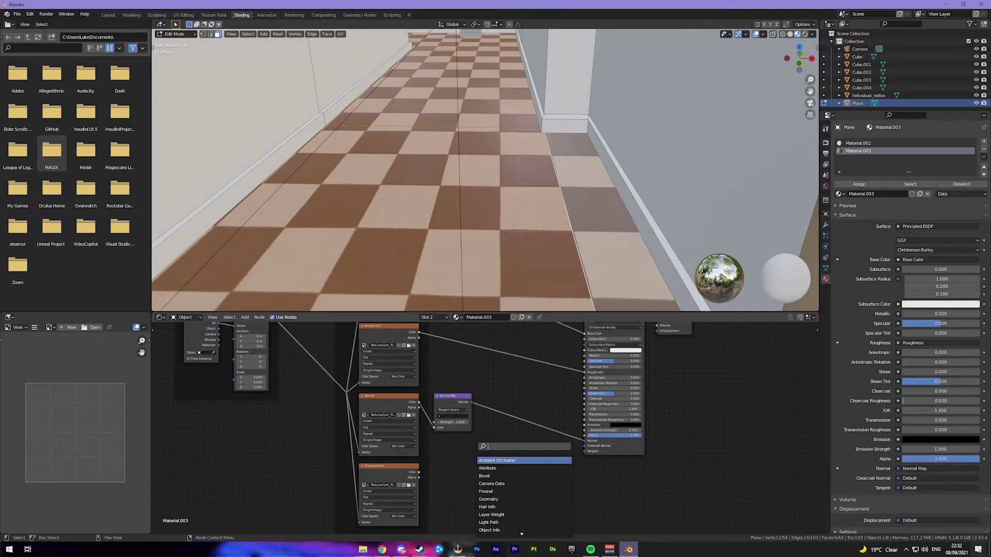
text(bump)
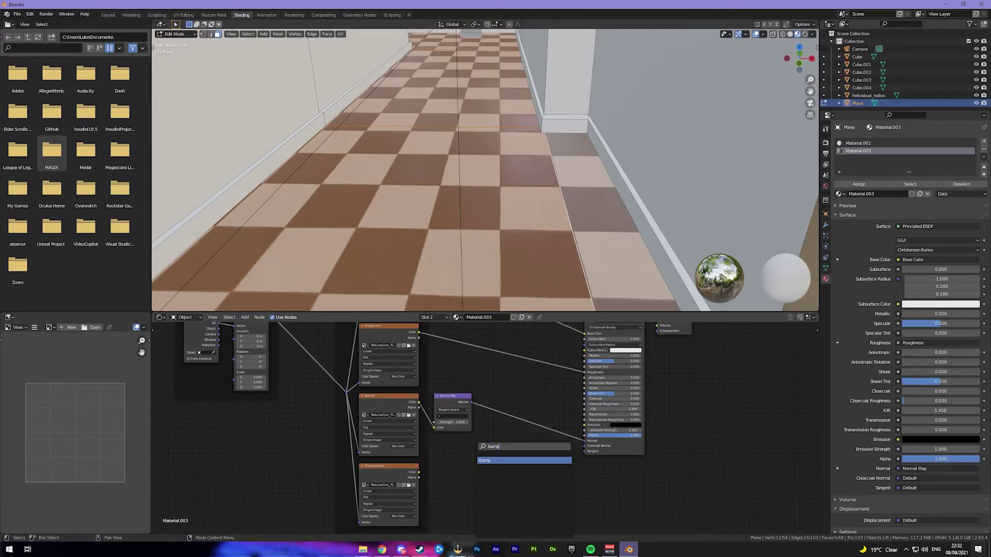
key(Return)
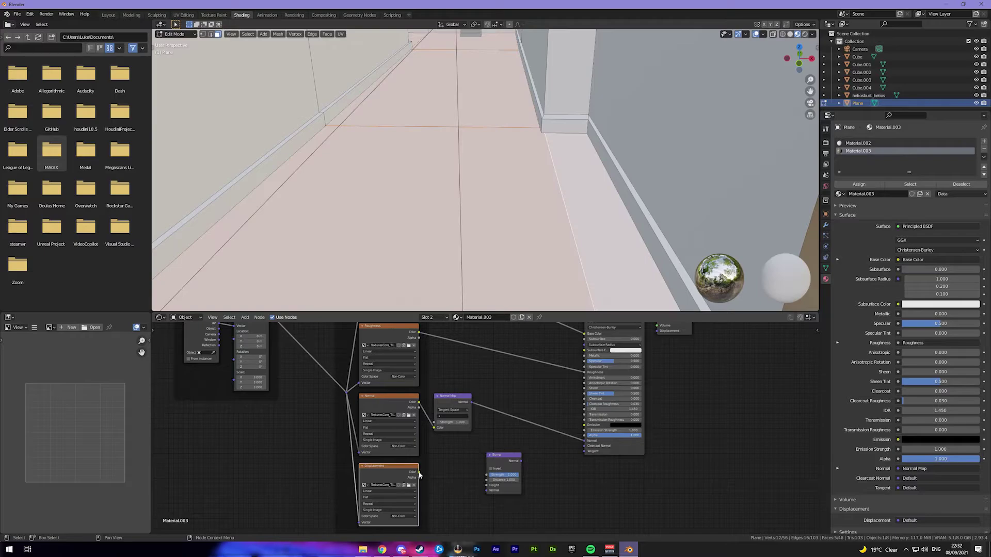
drag(419, 471, 487, 486)
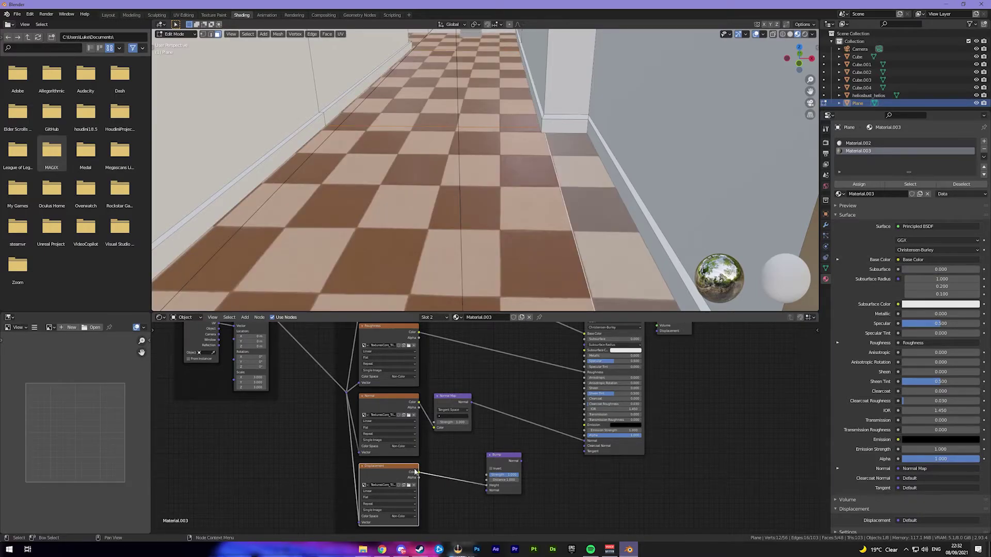
drag(471, 402, 488, 490)
drag(521, 460, 584, 441)
drag(502, 463, 532, 418)
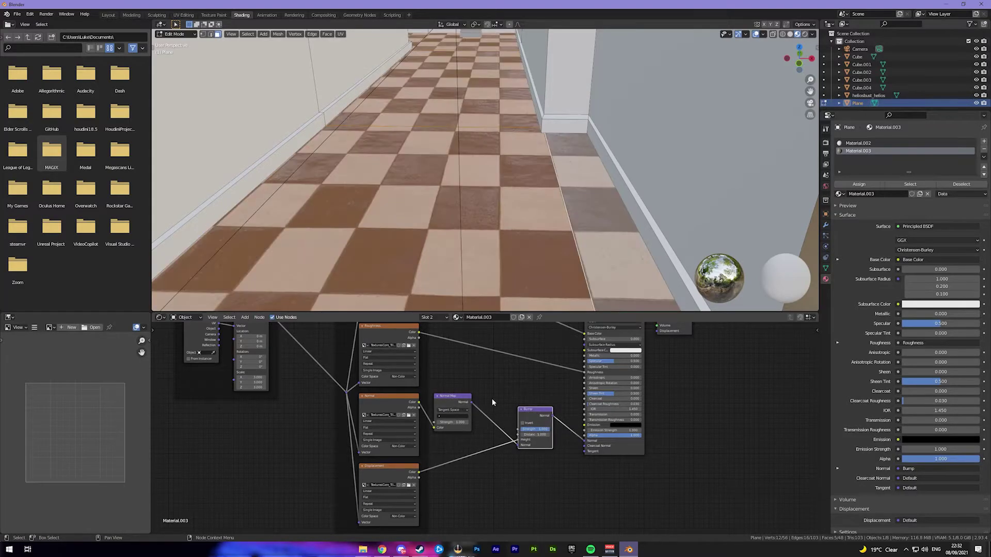
scroll(469, 278, up, 5)
scroll(471, 258, down, 3)
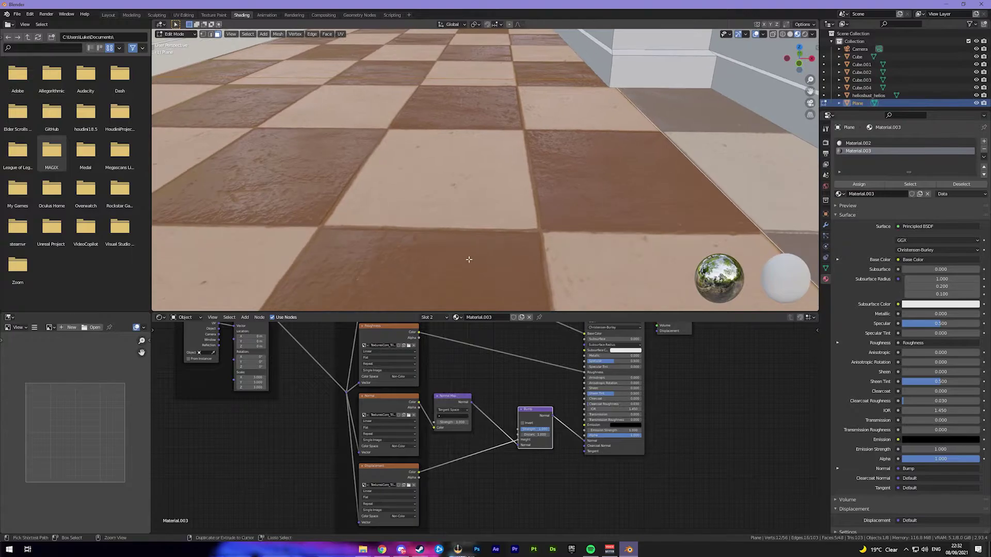
Exit Edit Mode and orbit out over the checkered hallway floor.
key(Tab)
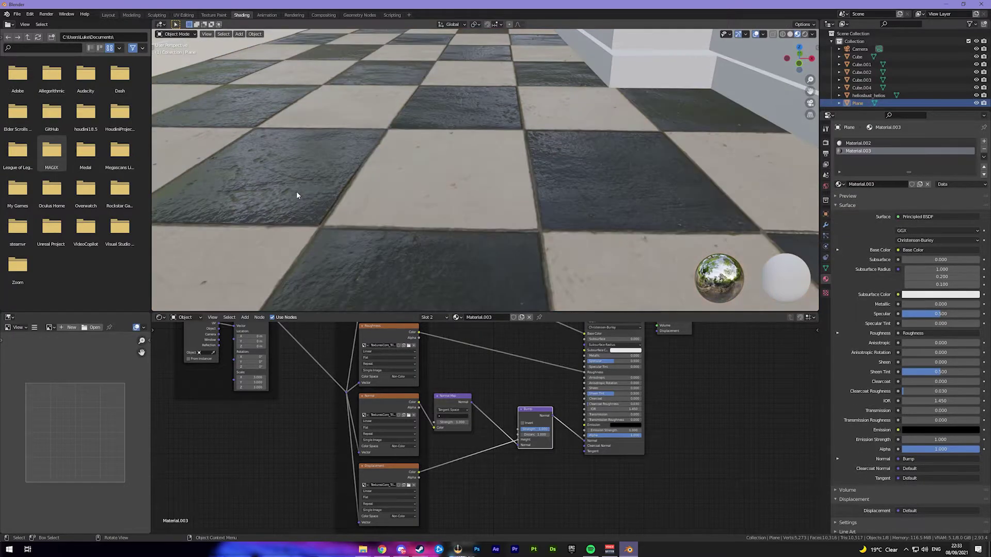
middle_drag(313, 207, 342, 200)
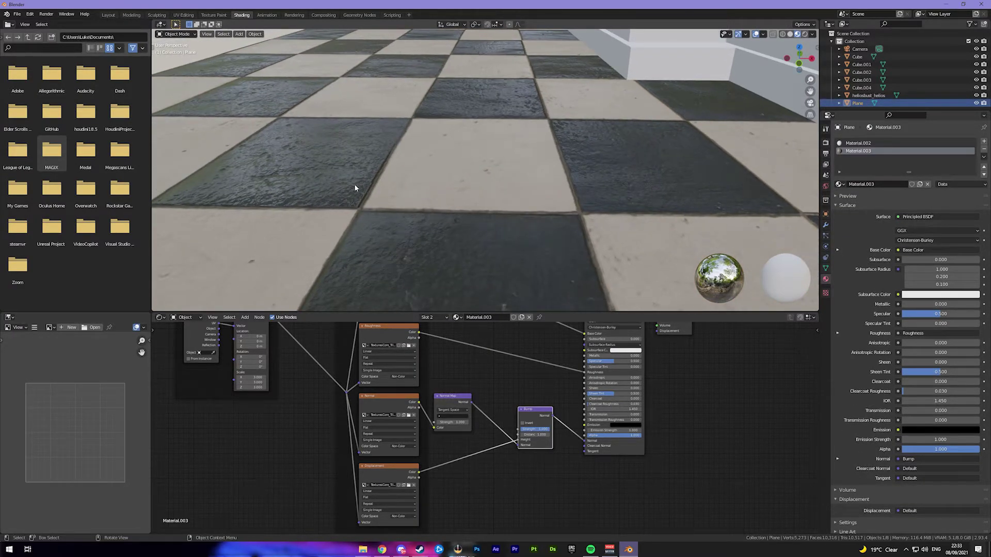
scroll(343, 205, down, 5)
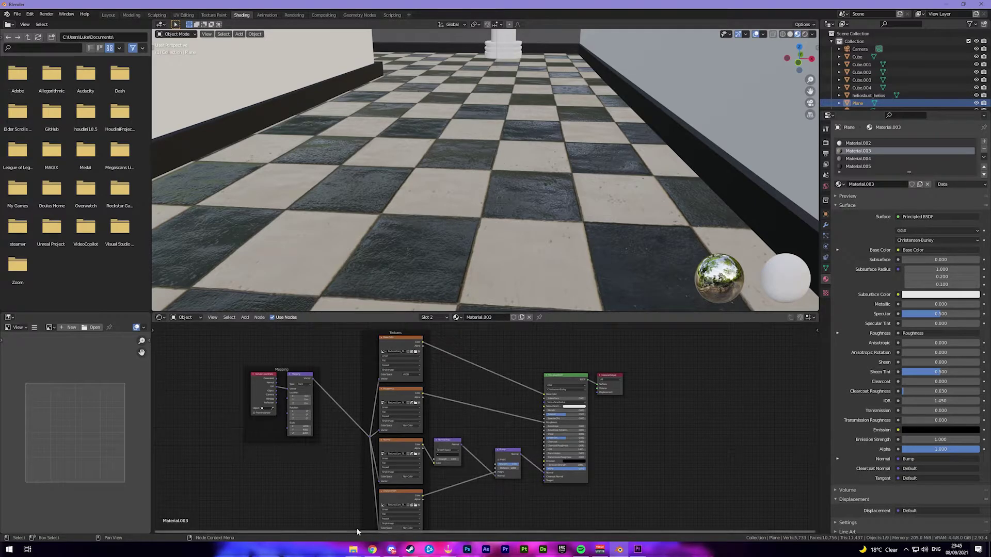
Drag ao.tif from the Vapo hallway tut folder into the floor's node tree.
mouse_move(355, 550)
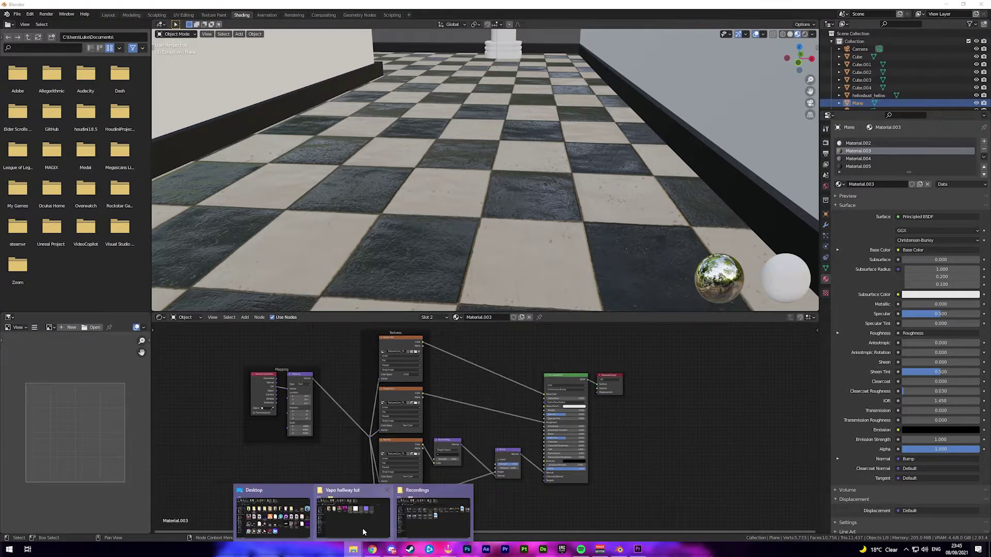
click(355, 513)
drag(463, 310, 547, 366)
click(524, 331)
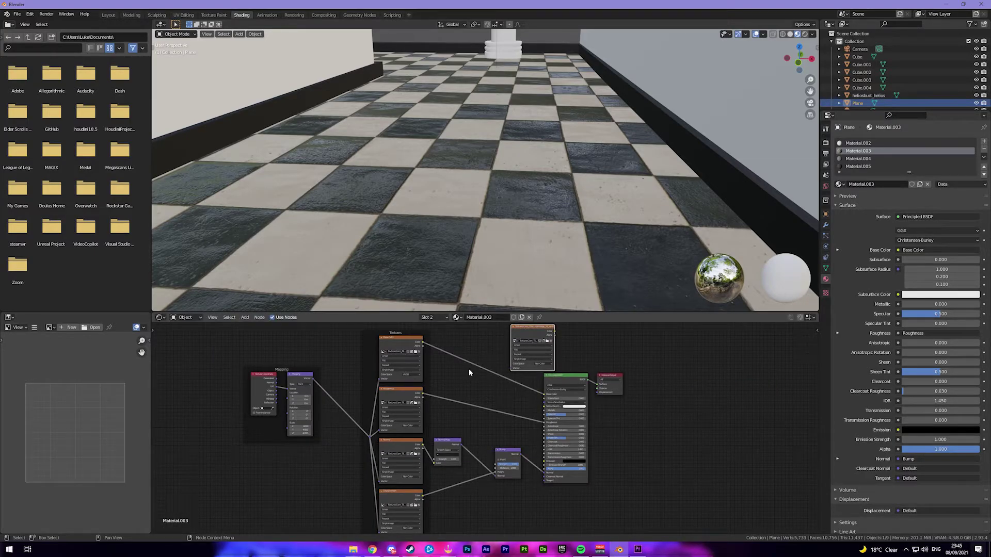
scroll(469, 373, up, 2)
middle_drag(469, 373, 433, 417)
scroll(435, 419, up, 2)
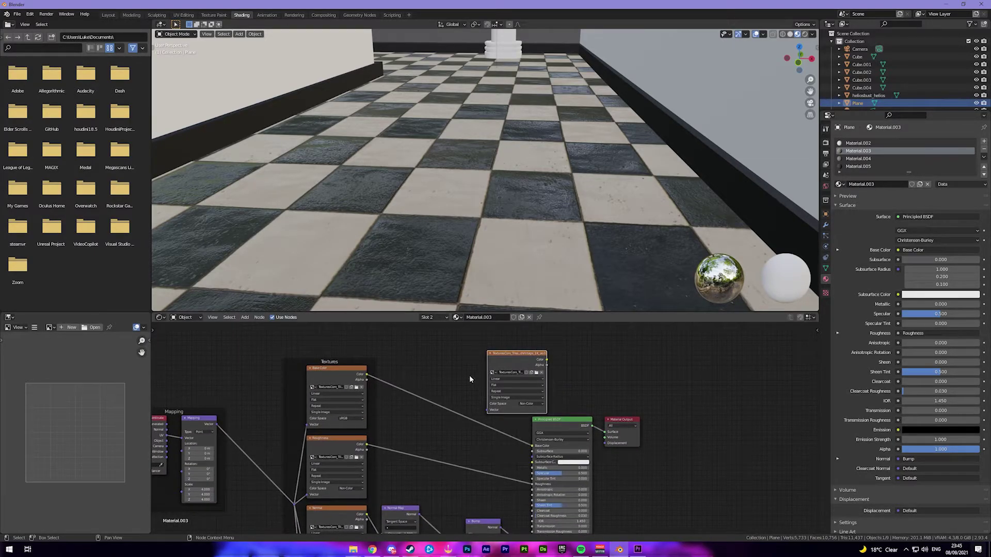
scroll(470, 375, up, 1)
Insert a MixRGB node into the base colour link with the AO texture in Color2.
key(shift+a)
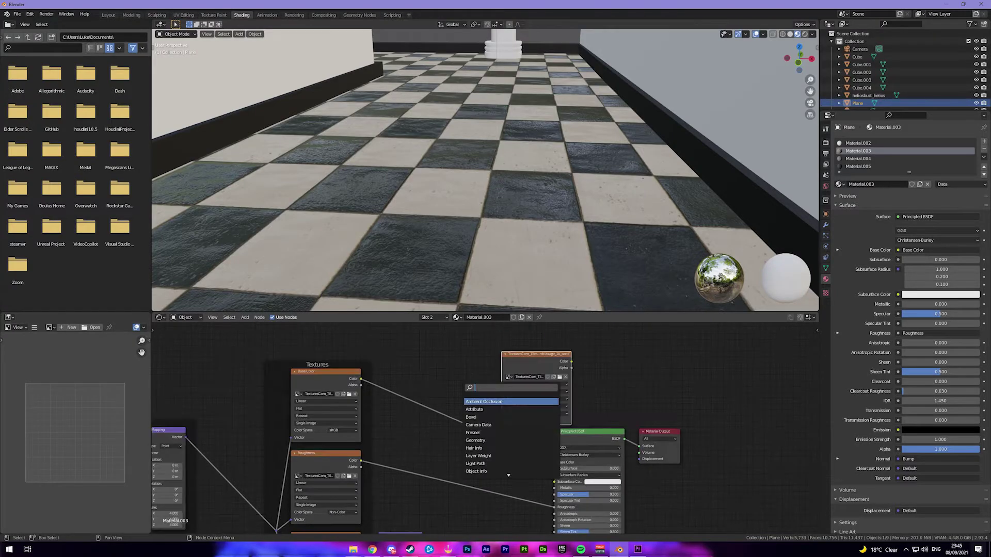
text(mix)
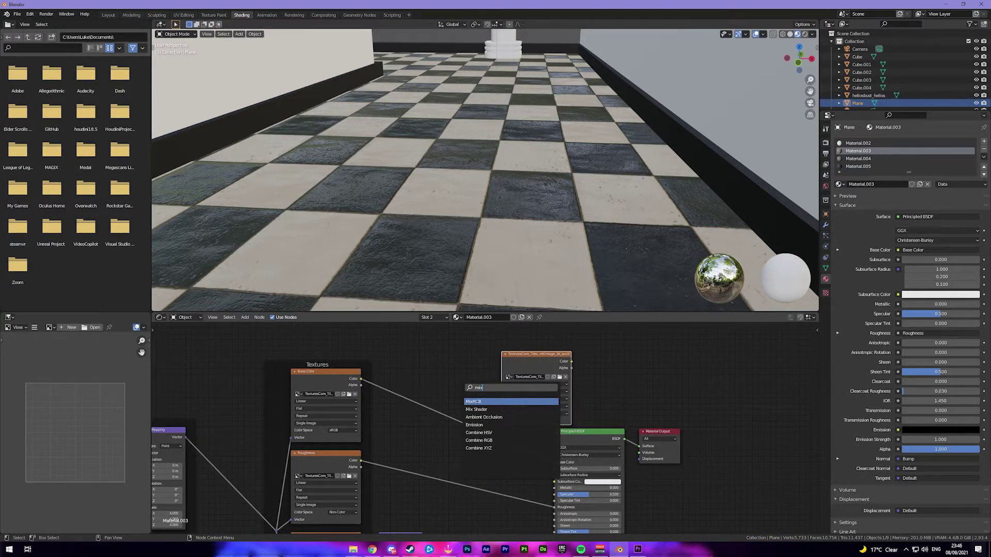
key(Return)
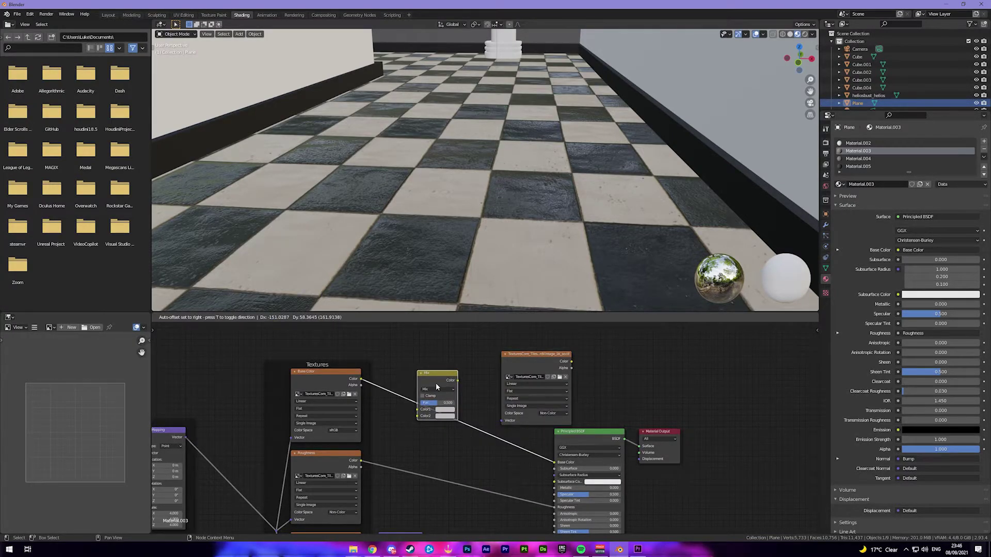
click(436, 386)
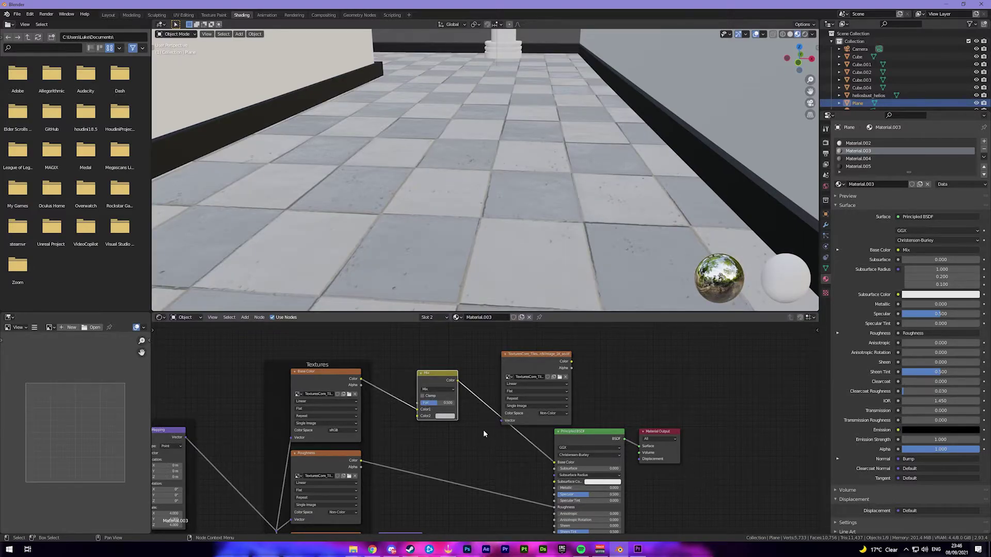
middle_drag(485, 434, 480, 418)
drag(568, 348, 414, 401)
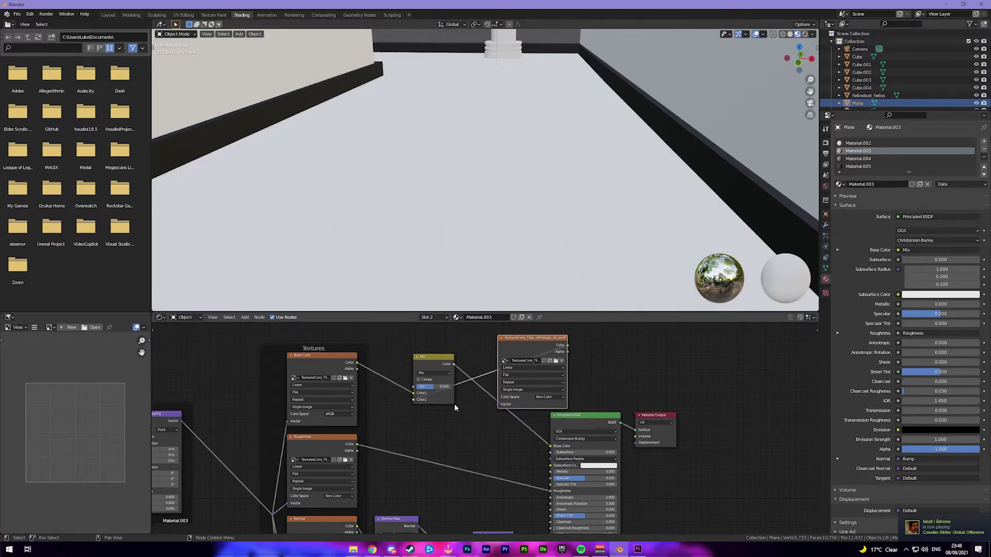
Connect the Mapping vector to the AO texture node.
middle_drag(464, 409, 540, 385)
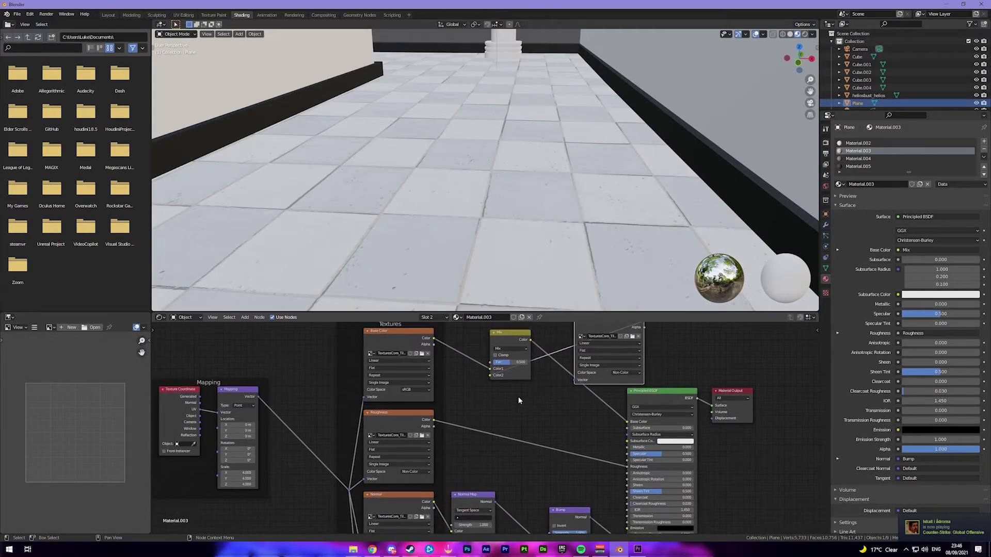
drag(349, 495, 574, 380)
middle_drag(562, 416, 523, 440)
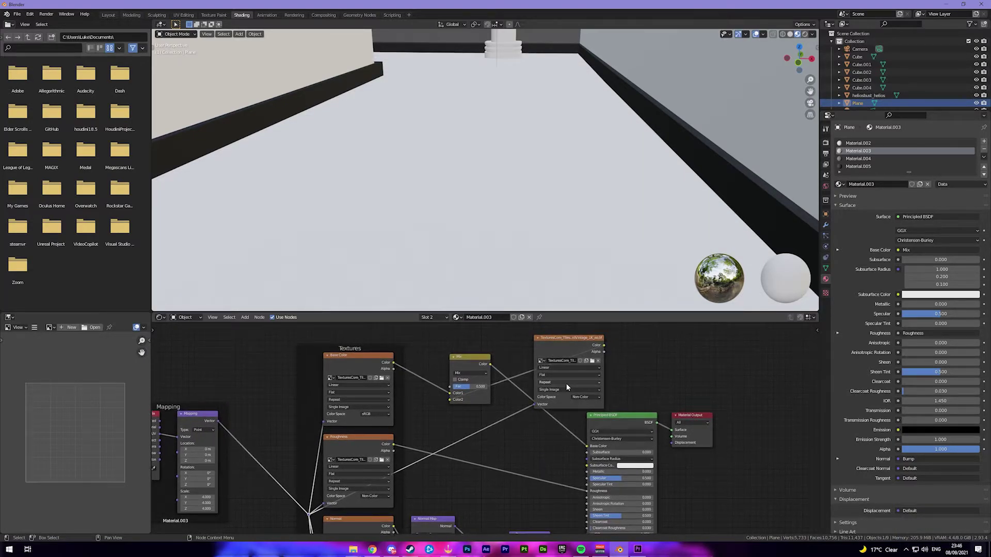
middle_drag(165, 473, 202, 453)
Set the Mix node's blend mode to Multiply.
middle_drag(495, 411, 445, 446)
scroll(446, 443, up, 1)
click(469, 385)
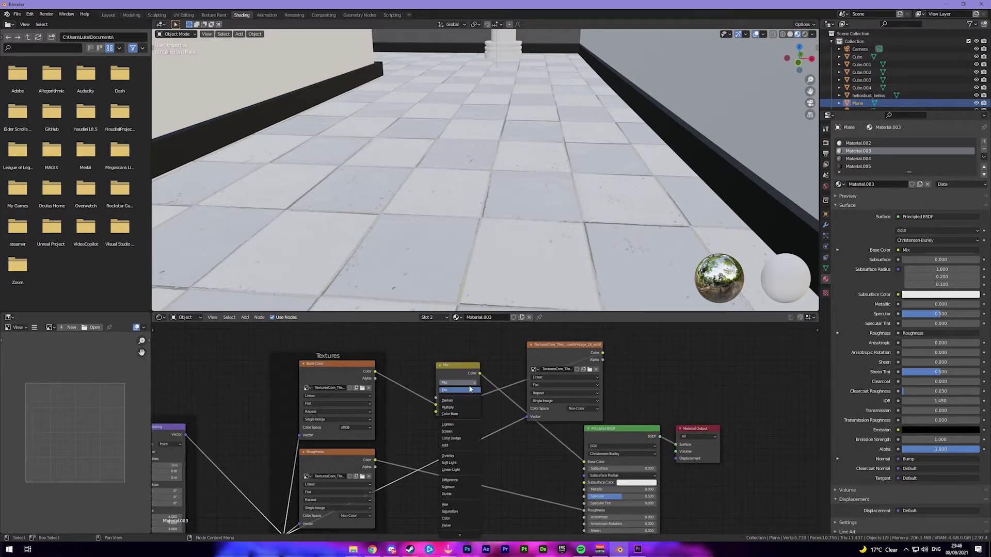
click(466, 412)
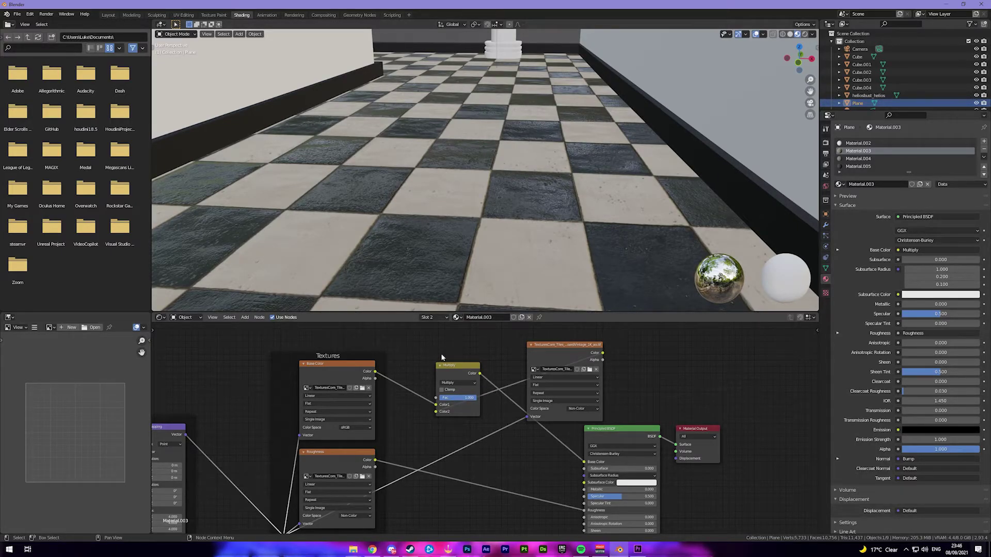
Switch to Rendered viewport shading and compare the Multiply factor at 0 and 1.000.
key(z)
click(436, 196)
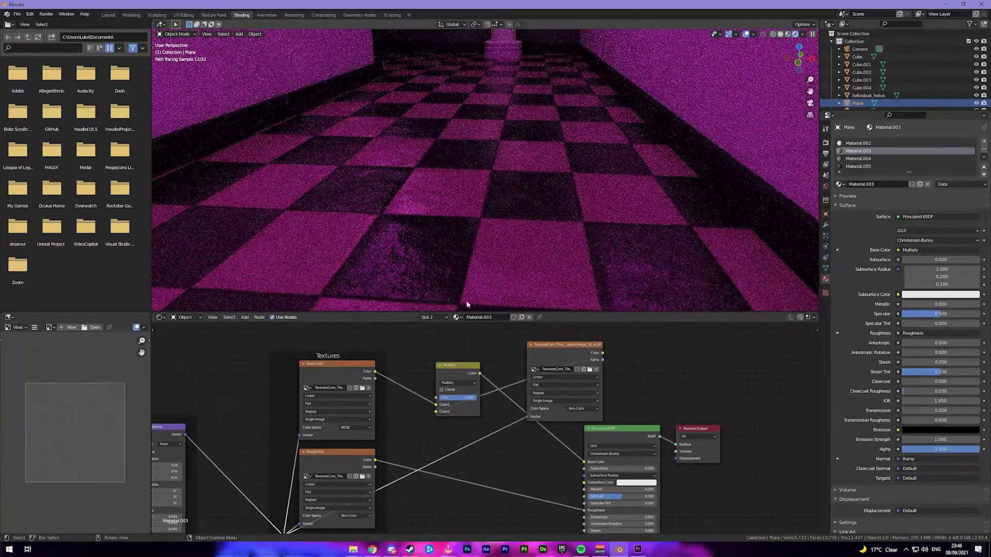
drag(465, 398, 441, 400)
drag(444, 397, 478, 398)
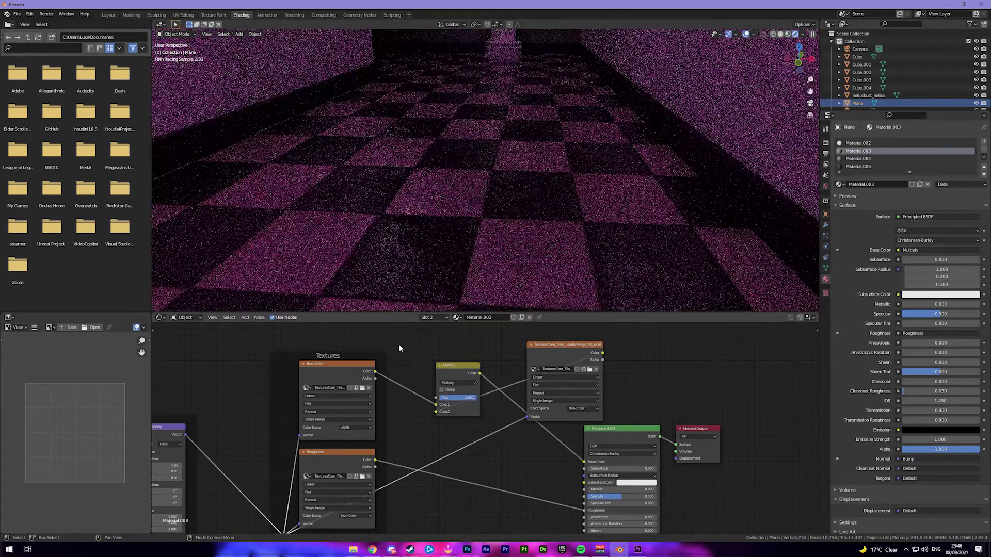
scroll(466, 433, down, 3)
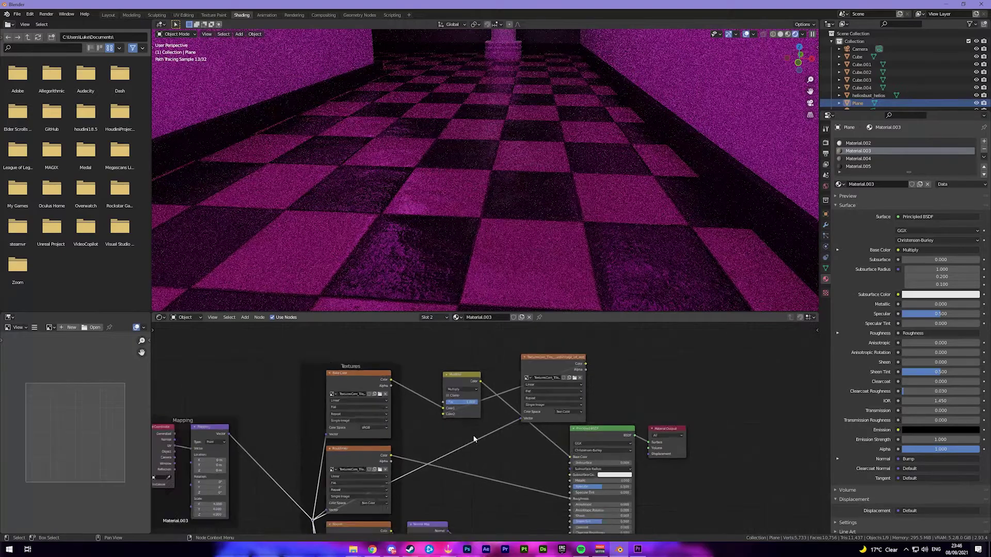
scroll(465, 433, down, 2)
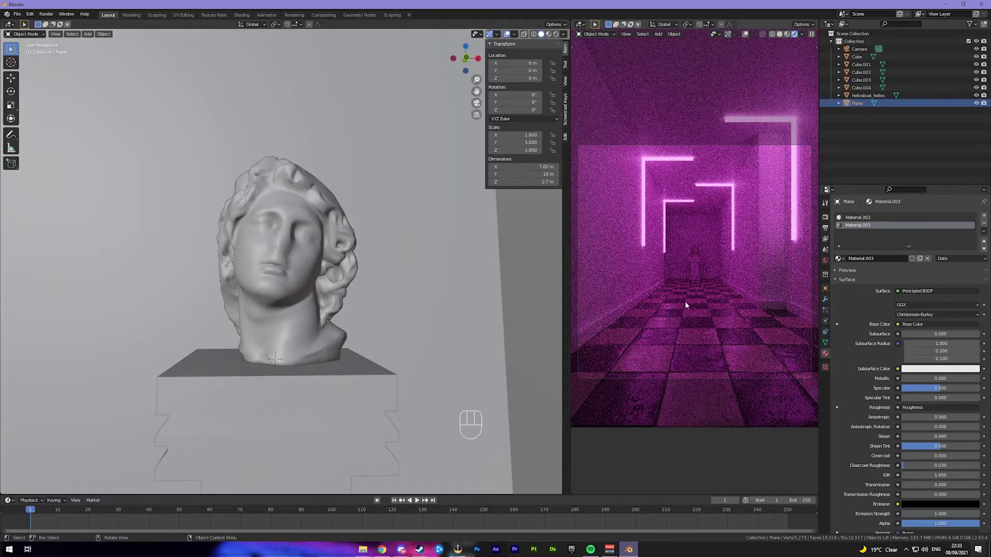
In face select mode on the hallway Plane, select the left and right wall faces.
scroll(374, 291, down, 5)
middle_drag(373, 291, 440, 243)
click(447, 239)
key(Tab)
scroll(447, 239, down, 2)
key(3)
click(374, 234)
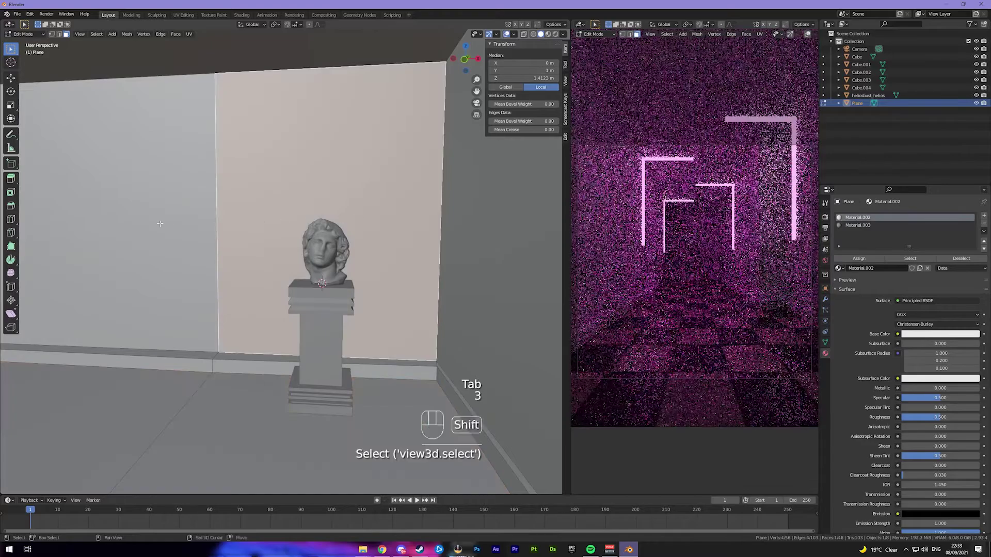
shift+click(188, 222)
Assign the walls a new material with a darker base colour and roughness 0.786.
click(983, 216)
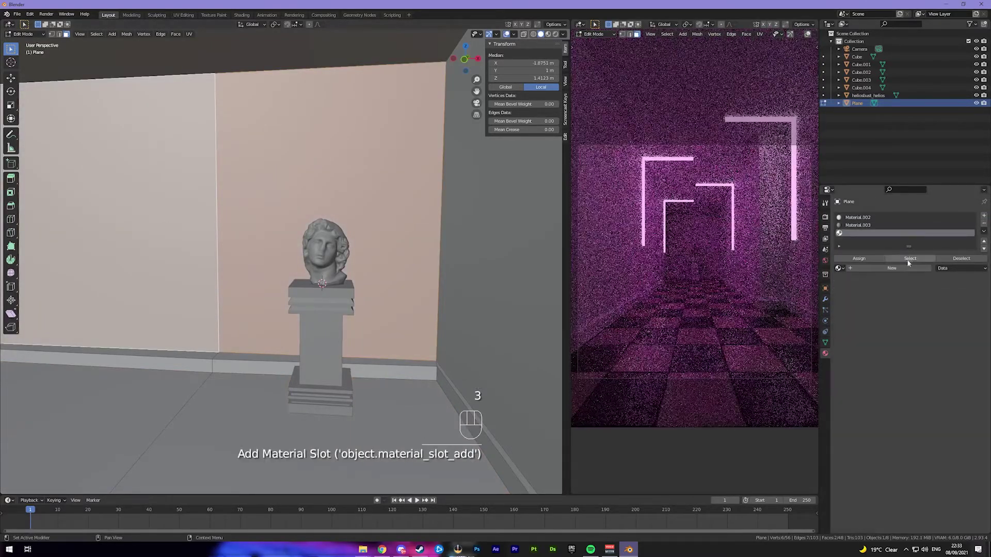
click(869, 267)
click(859, 258)
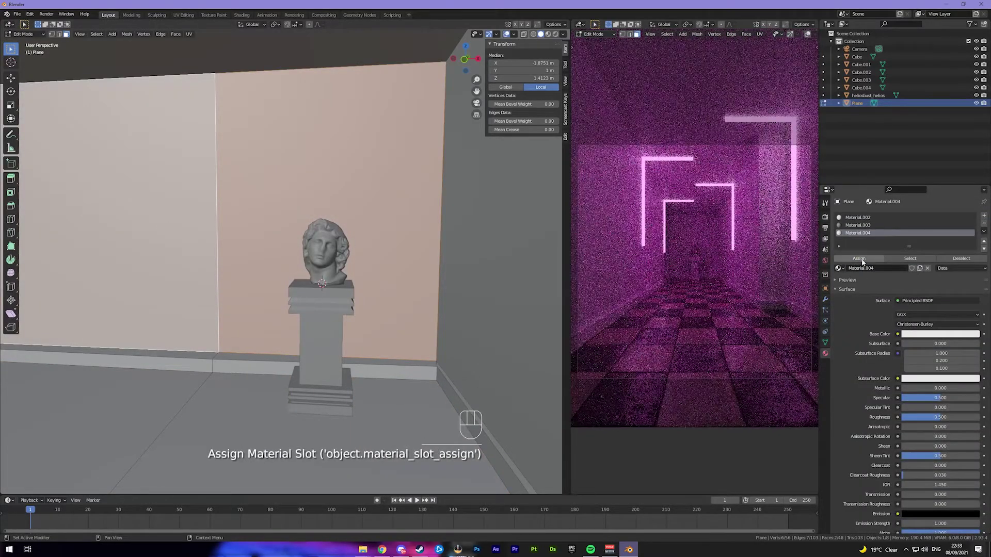
click(941, 334)
drag(974, 225, 973, 253)
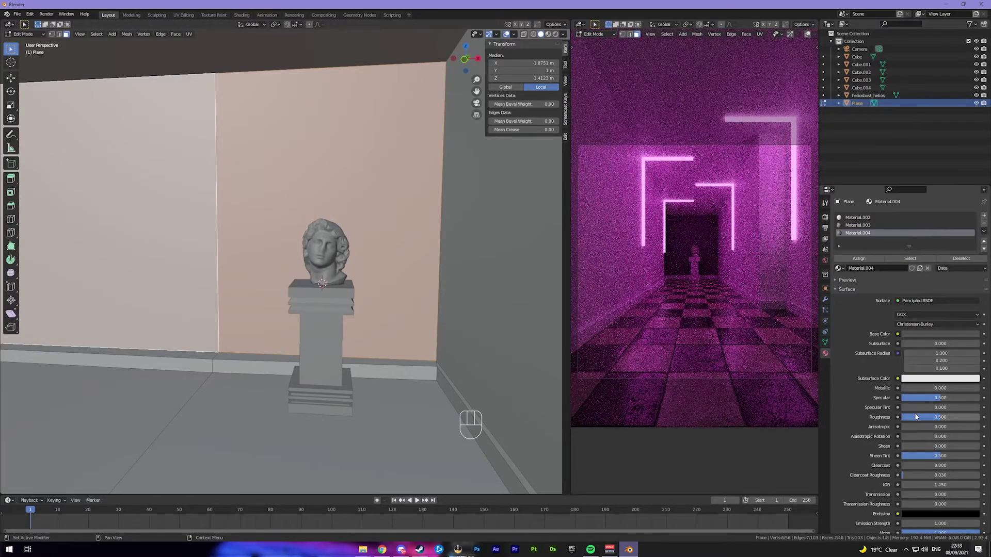
drag(940, 417, 957, 419)
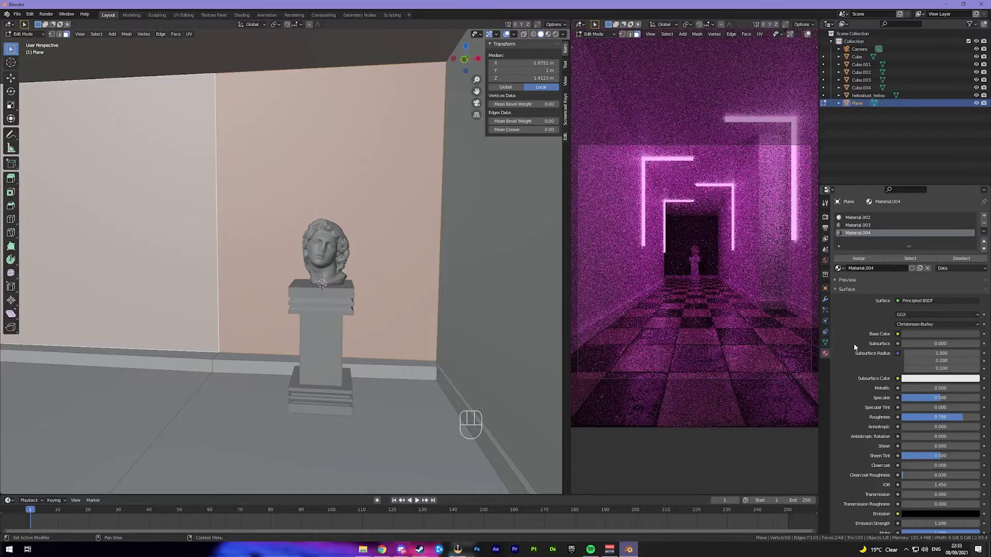
Select the baseboard and pillar base face loops along the corridor.
scroll(347, 302, down, 8)
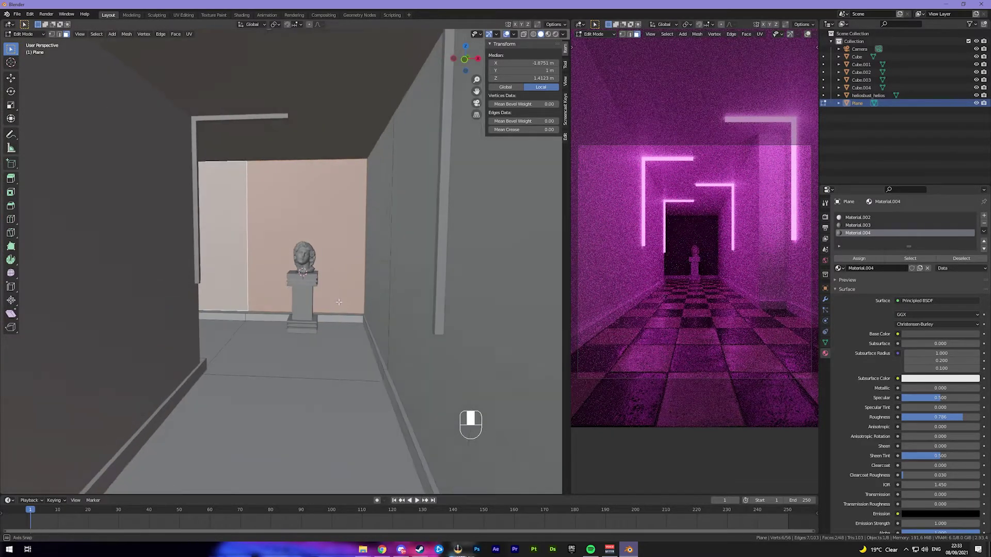
scroll(347, 301, down, 3)
middle_drag(347, 301, 341, 326)
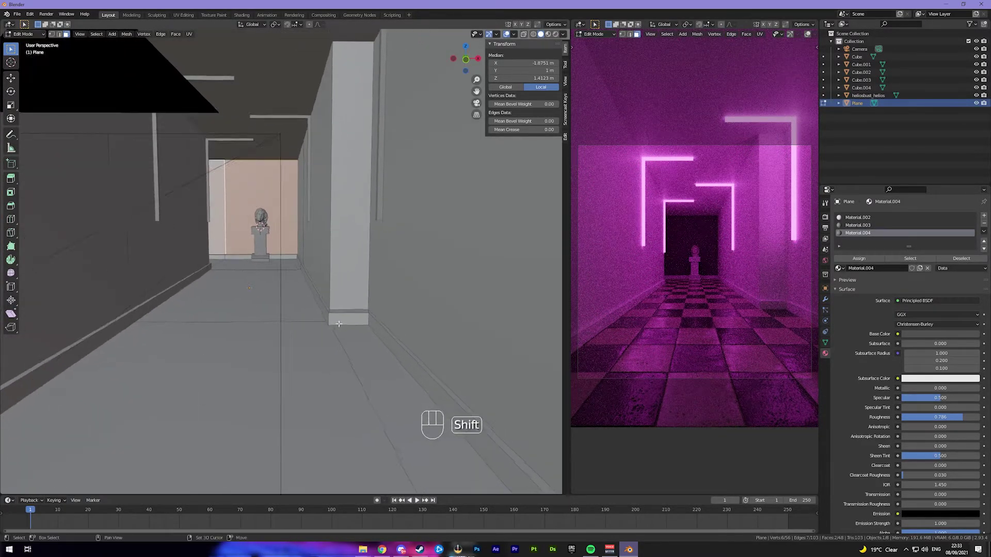
scroll(340, 326, up, 1)
alt+shift+click(352, 355)
alt+shift+click(367, 361)
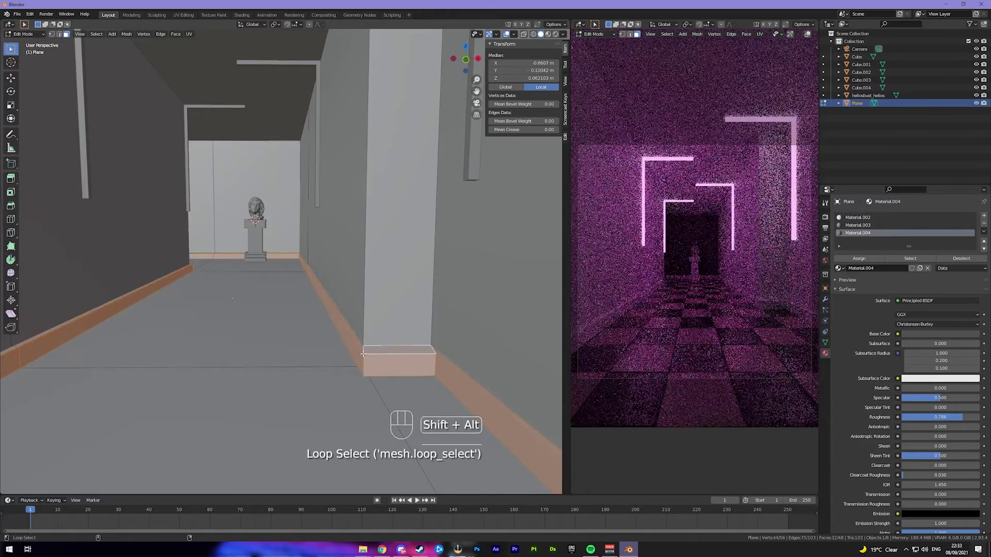
Assign the baseboards a new near-black material with roughness 0.791.
click(983, 216)
click(876, 265)
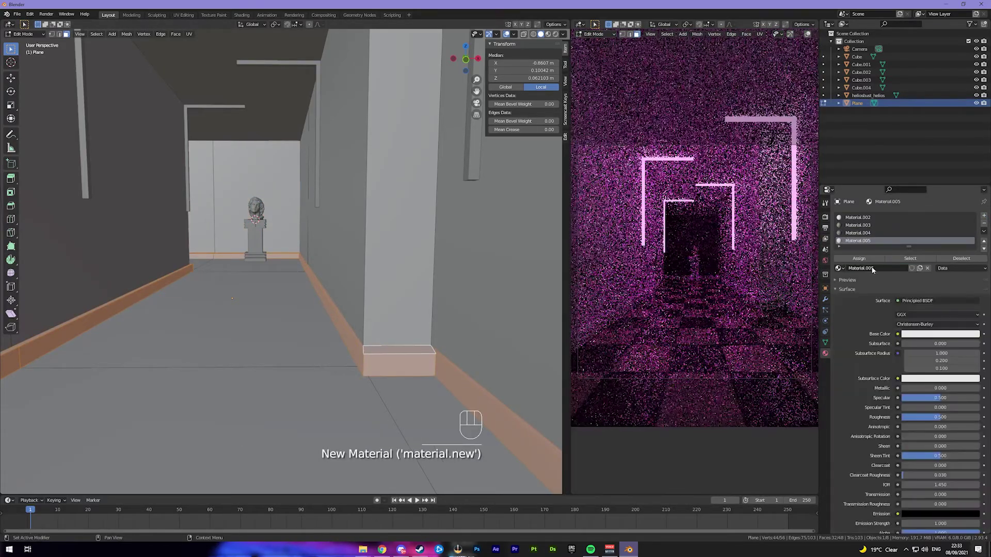
click(859, 258)
click(910, 335)
drag(970, 259, 970, 276)
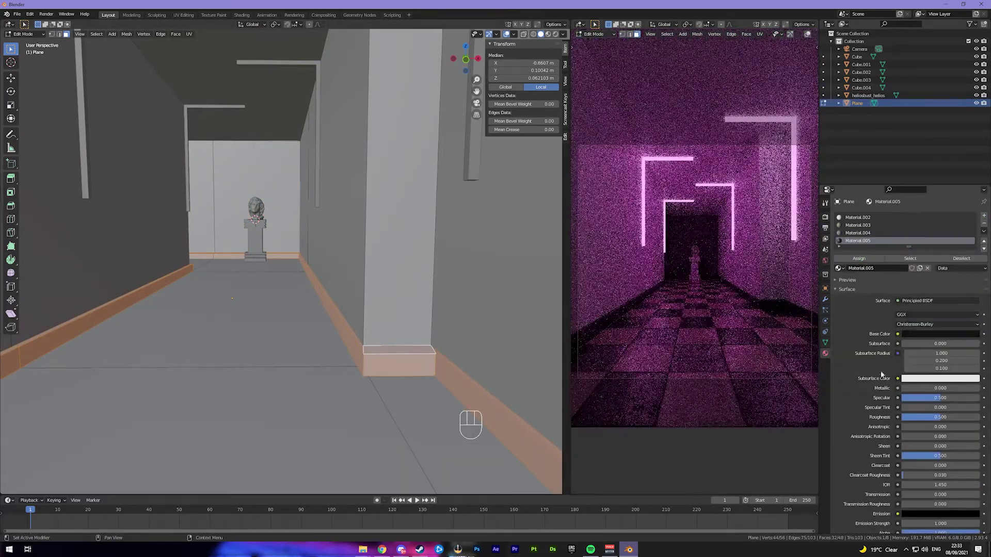
drag(940, 417, 962, 417)
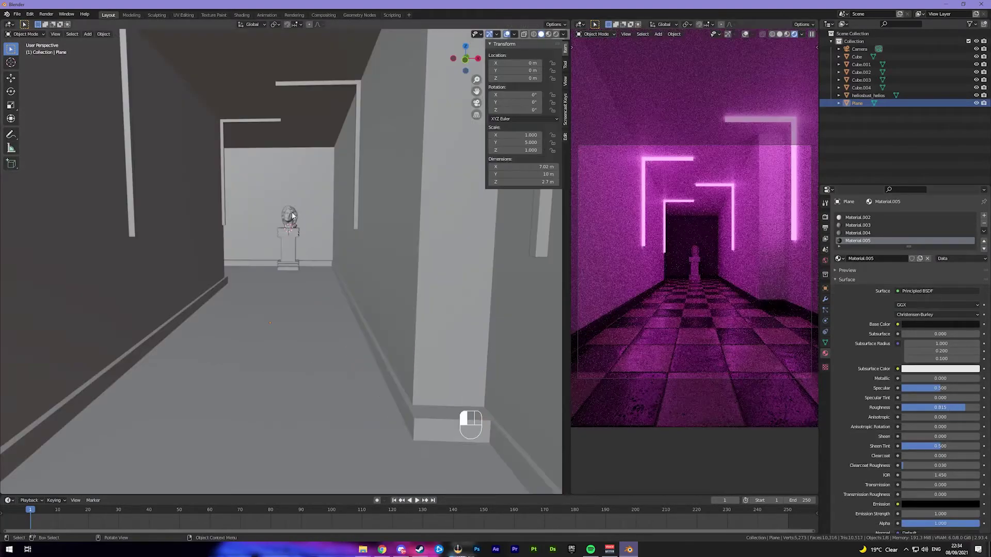
Frame the marble bust and add a spot light to the scene.
click(289, 217)
key(KP_Decimal)
middle_drag(316, 261, 294, 274)
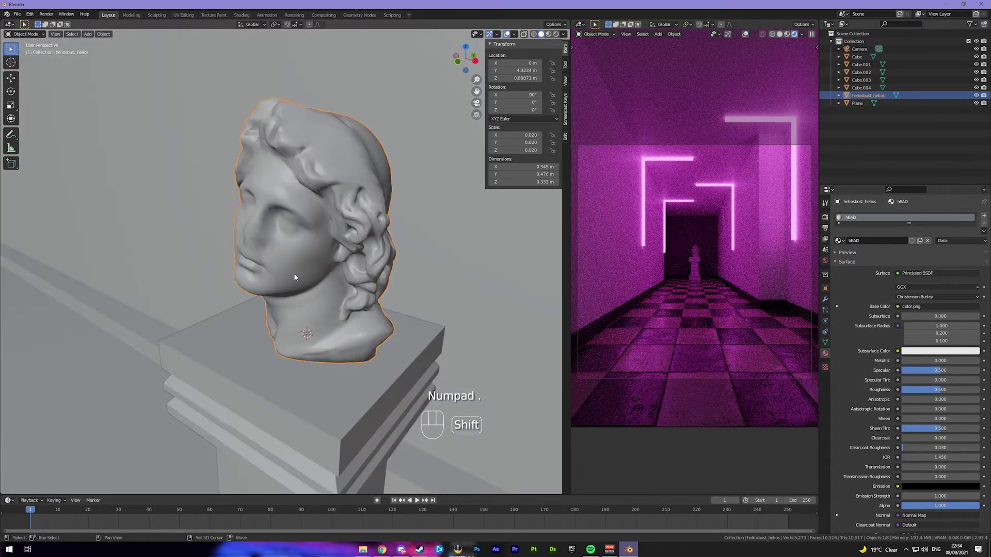
key(shift+a)
mouse_move(285, 369)
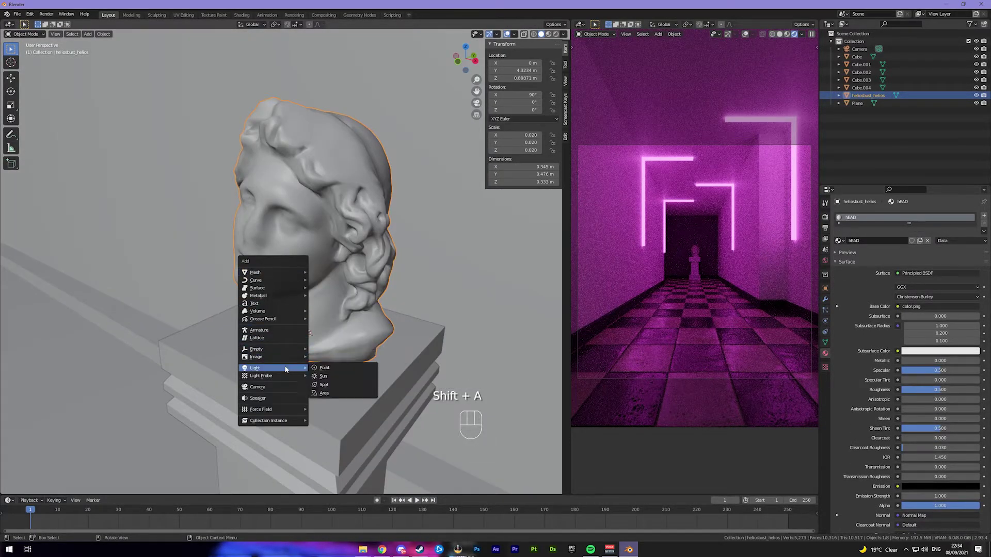
click(324, 384)
middle_drag(324, 384, 300, 331)
click(20, 365)
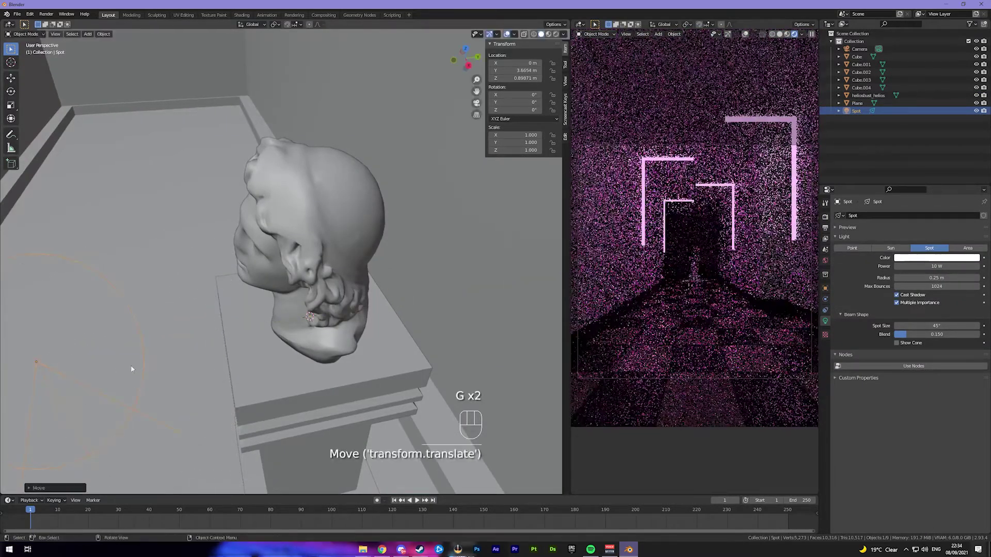
middle_drag(132, 369, 261, 394)
Raise the spot light above the bust and tilt it about 57° on X toward it.
key(g)
key(z)
click(219, 209)
middle_drag(218, 209, 447, 212)
key(g)
key(g)
key(g)
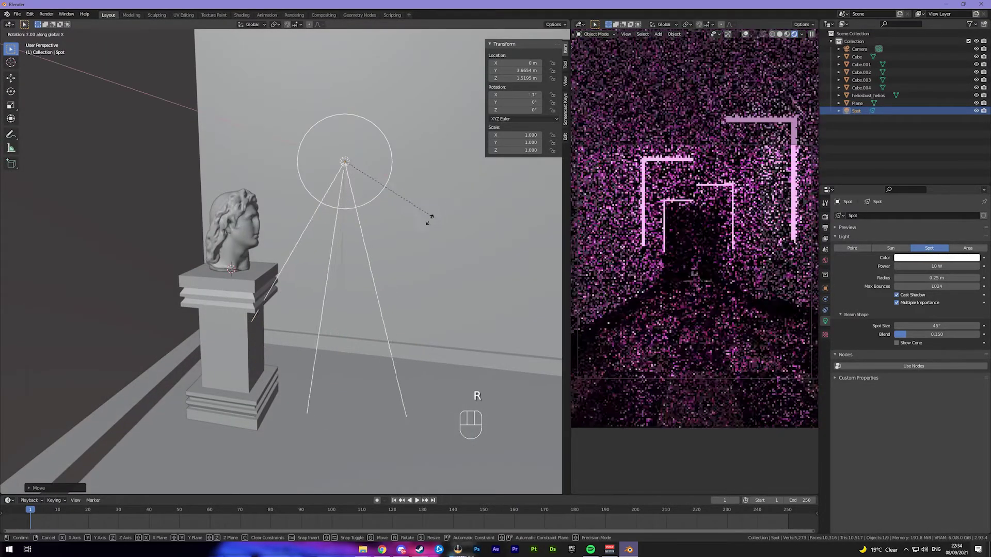
key(r)
key(x)
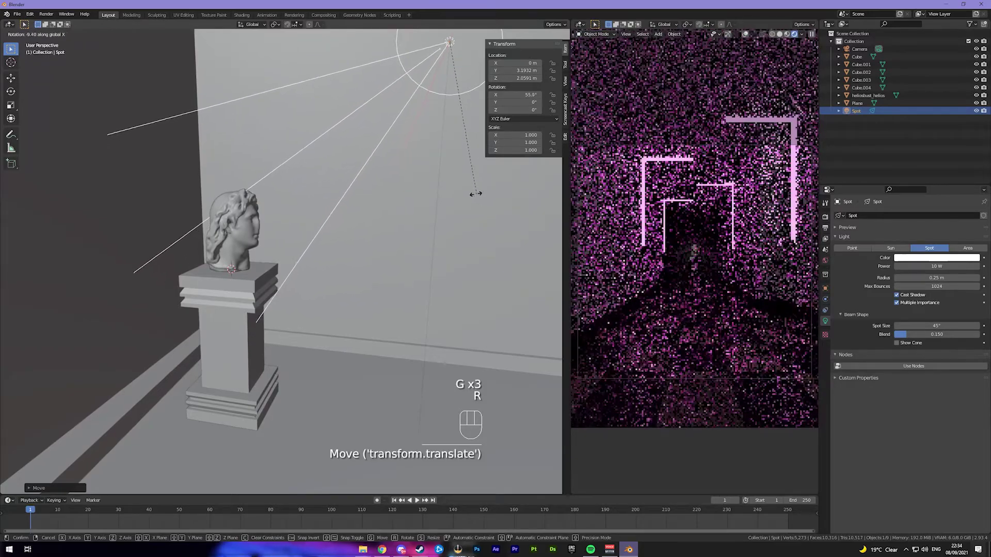
click(471, 200)
Check the lighting in Material Preview, then back in Rendered shading.
key(z)
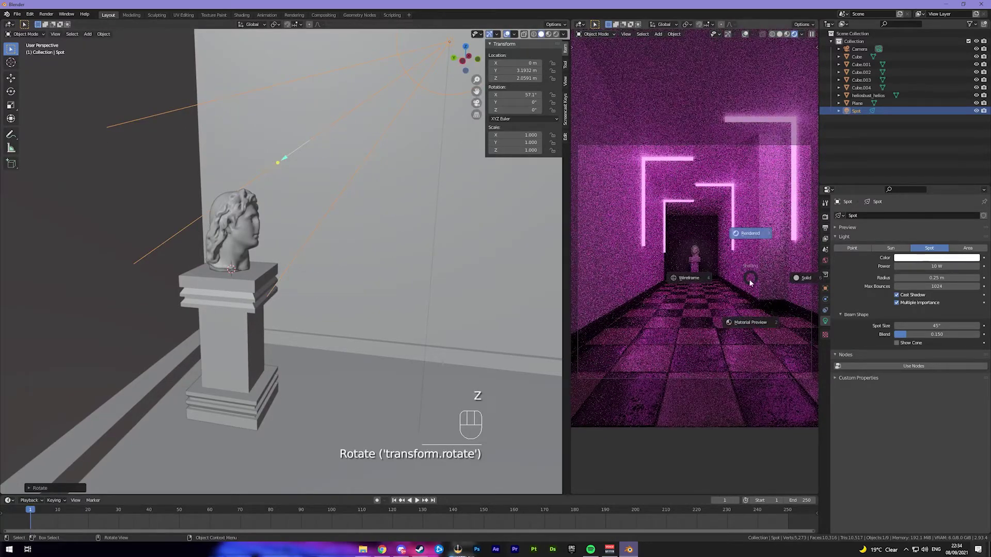
click(754, 307)
key(z)
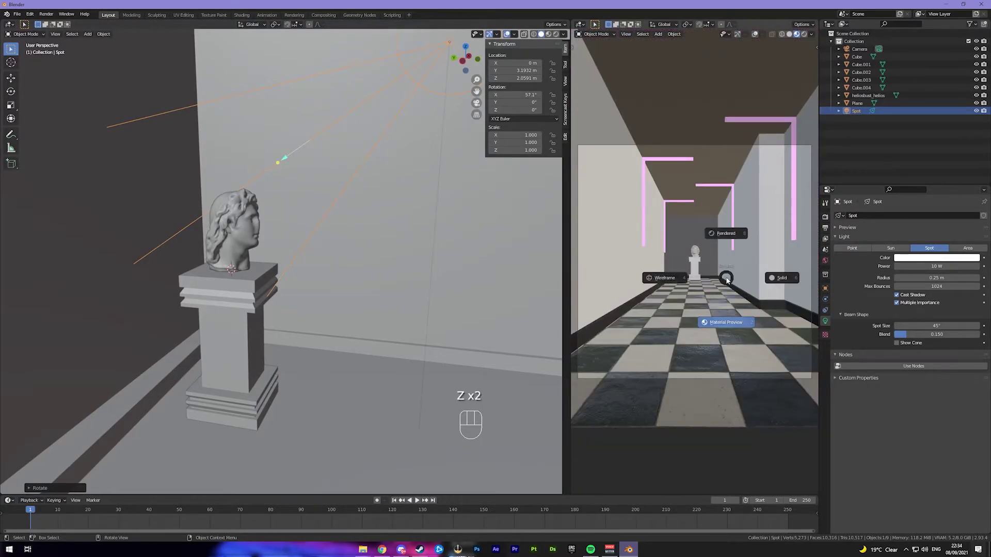
click(726, 234)
click(825, 217)
click(923, 216)
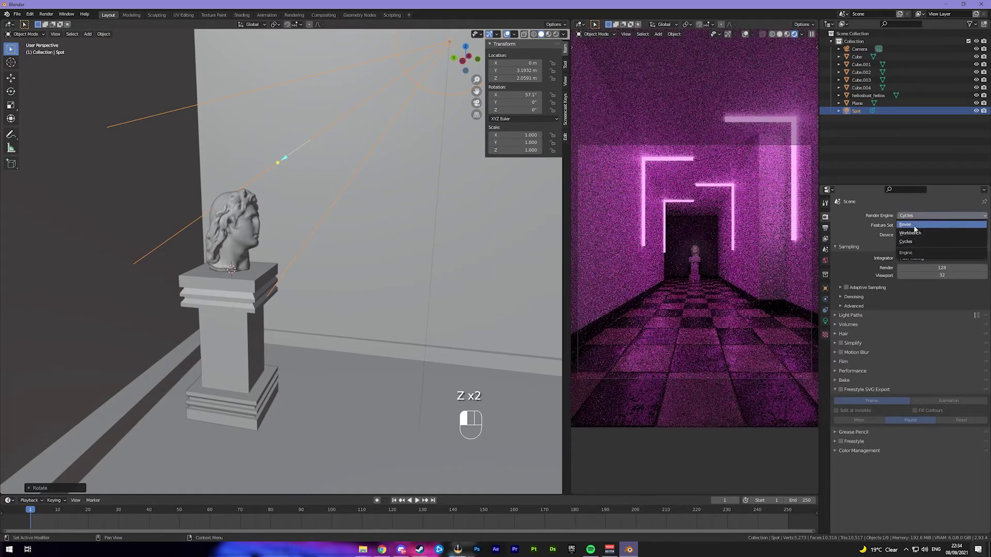
Preview in Eevee and set the spot light to 47.5 W with a 53.2° cone and blend 1.0.
click(915, 225)
scroll(731, 251, up, 5)
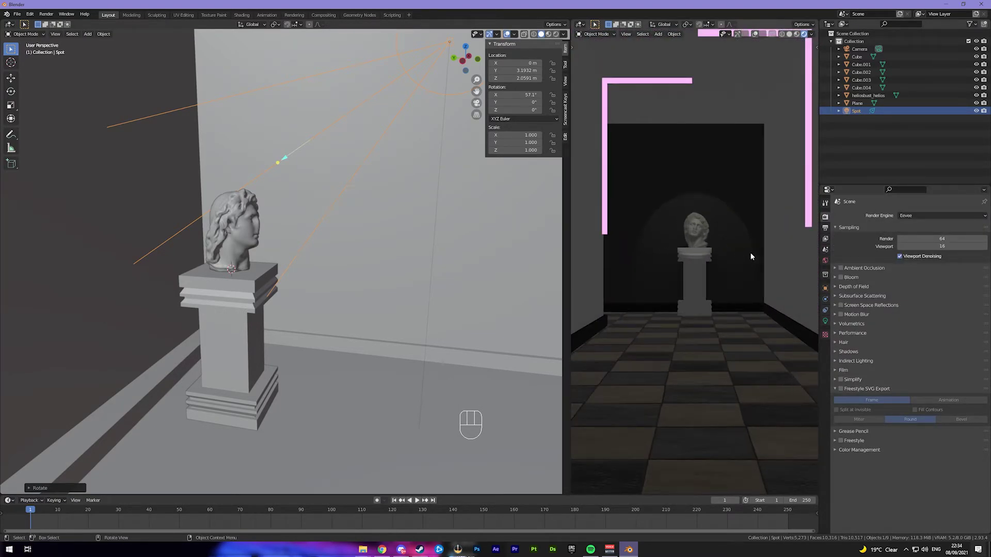
click(824, 321)
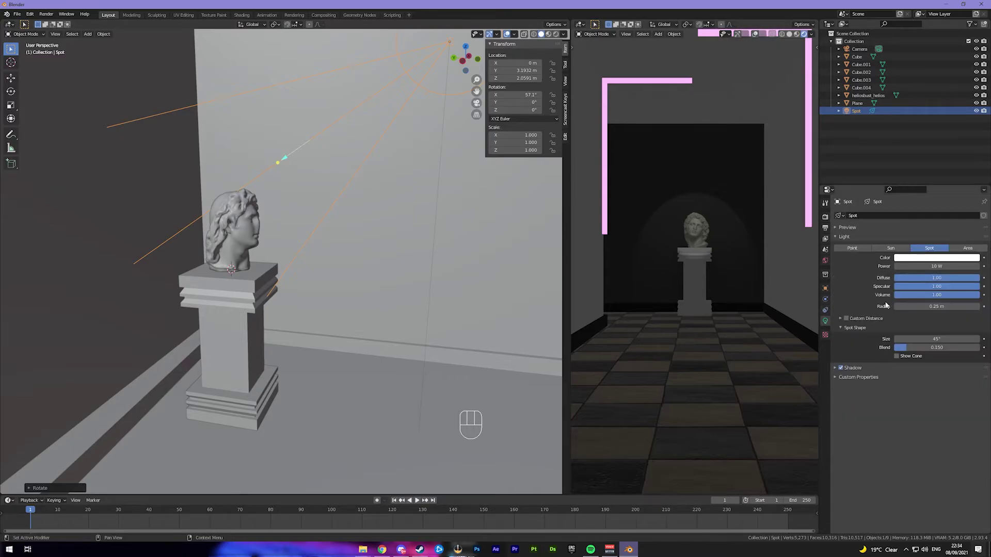
drag(935, 266, 946, 306)
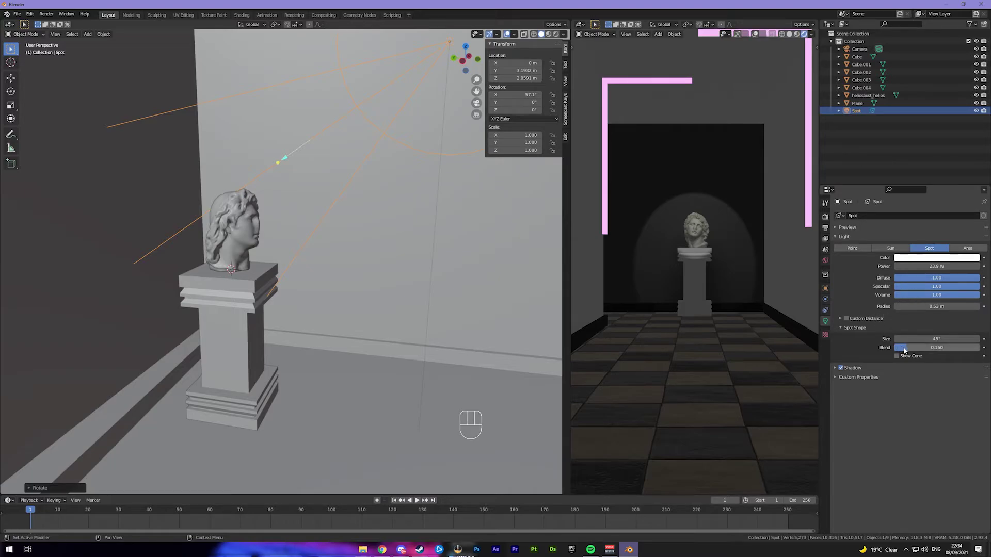
drag(906, 339, 979, 348)
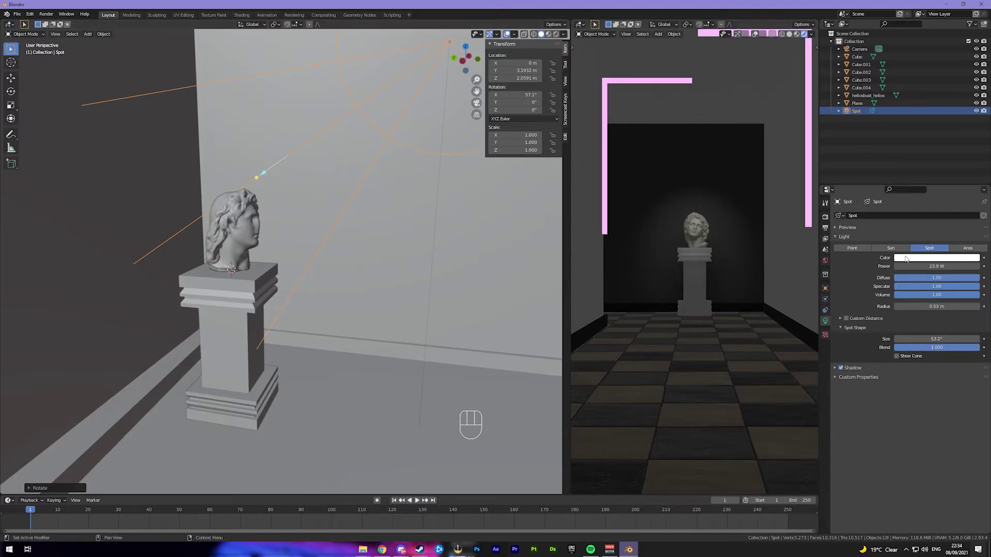
drag(929, 267, 961, 267)
middle_drag(416, 301, 355, 298)
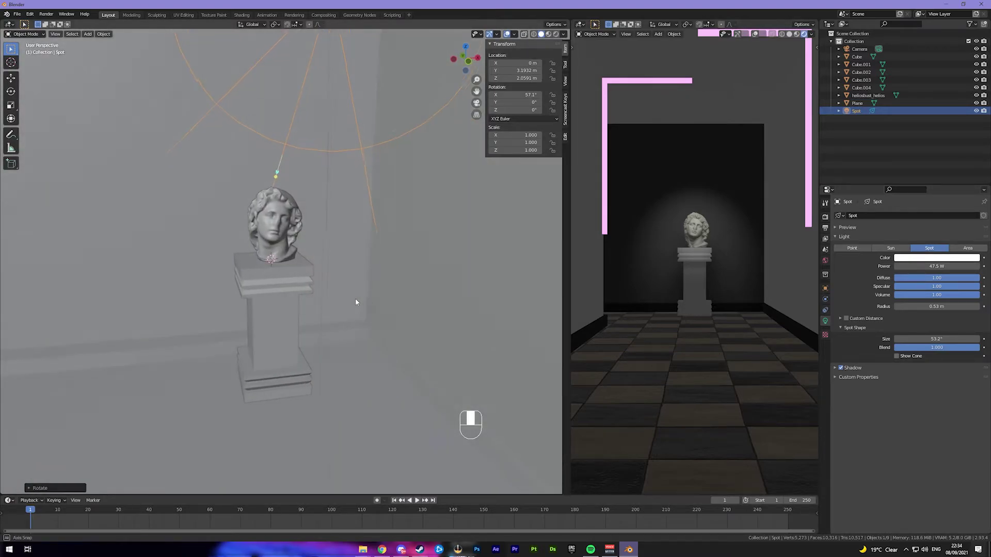
click(288, 296)
click(825, 354)
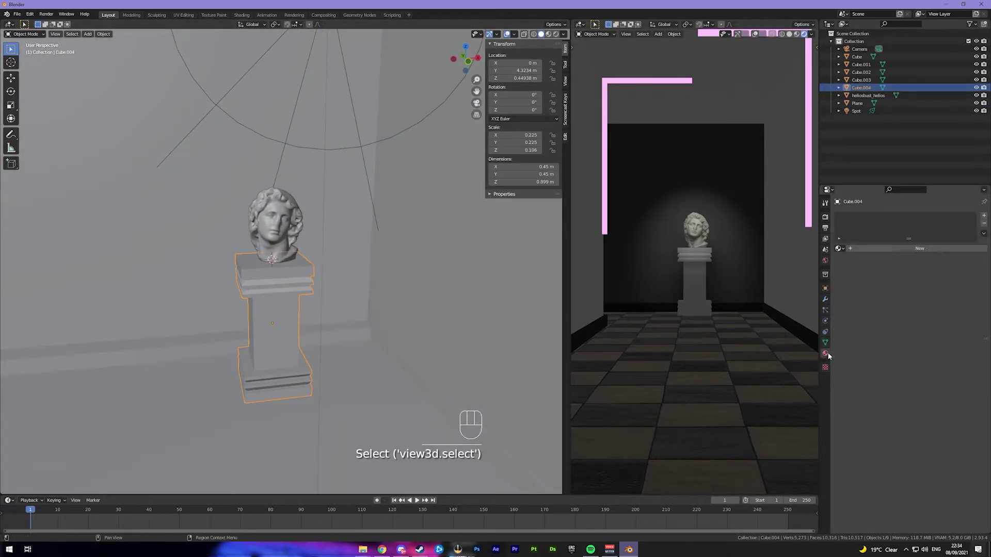
Give the pedestal a new Material.006 with roughness 0.899.
click(936, 249)
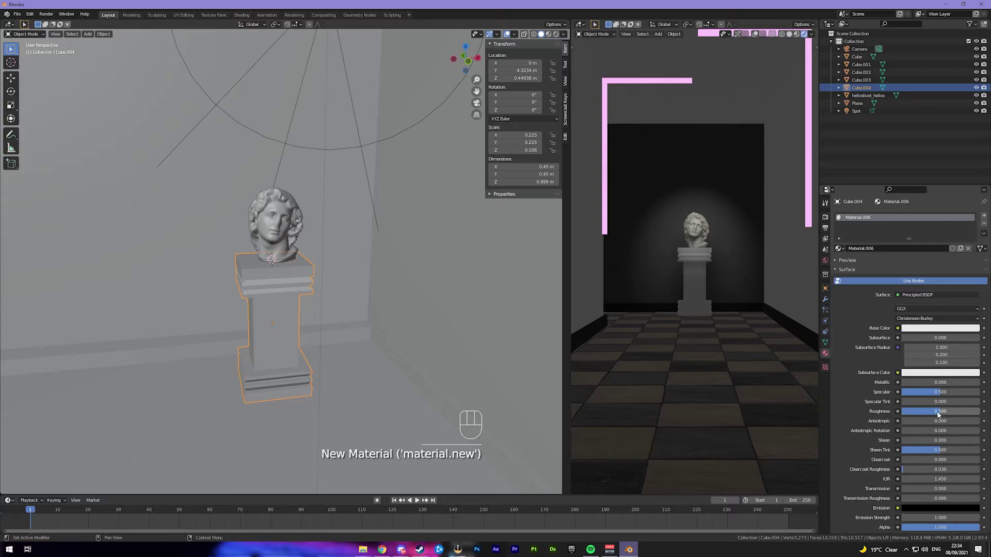
drag(903, 411, 971, 412)
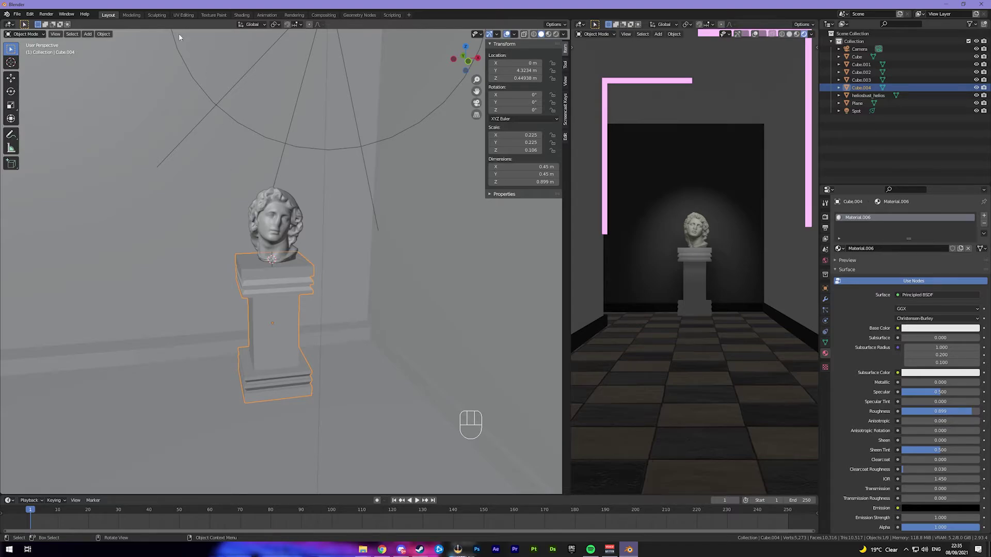
scroll(273, 203, down, 3)
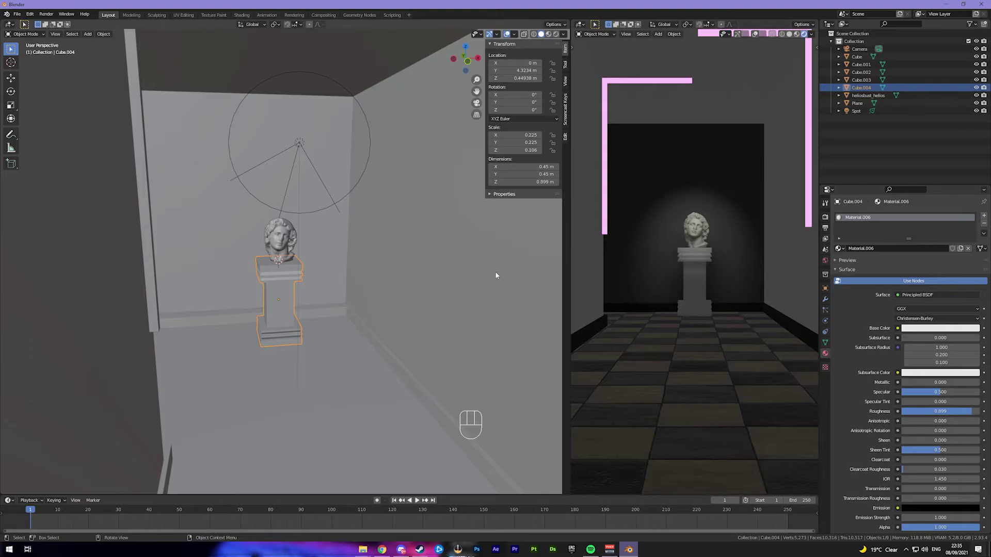
middle_drag(433, 273, 394, 261)
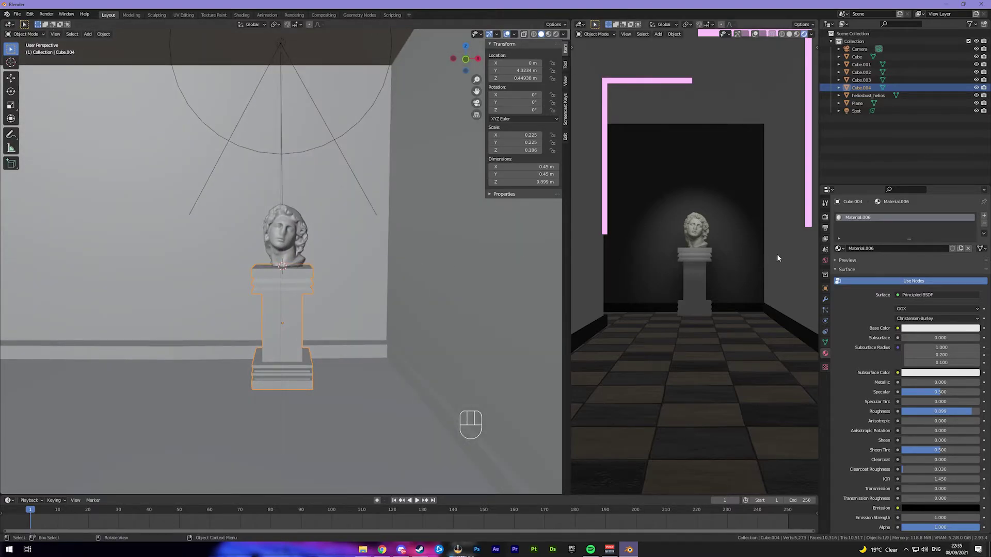
Switch the render engine back to Cycles.
click(825, 217)
click(916, 215)
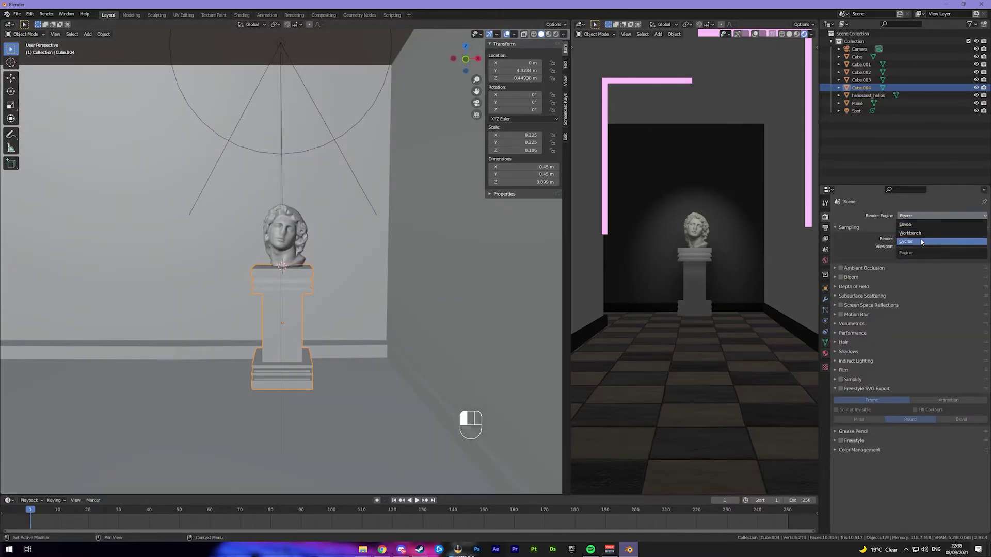
click(919, 240)
scroll(684, 264, up, 1)
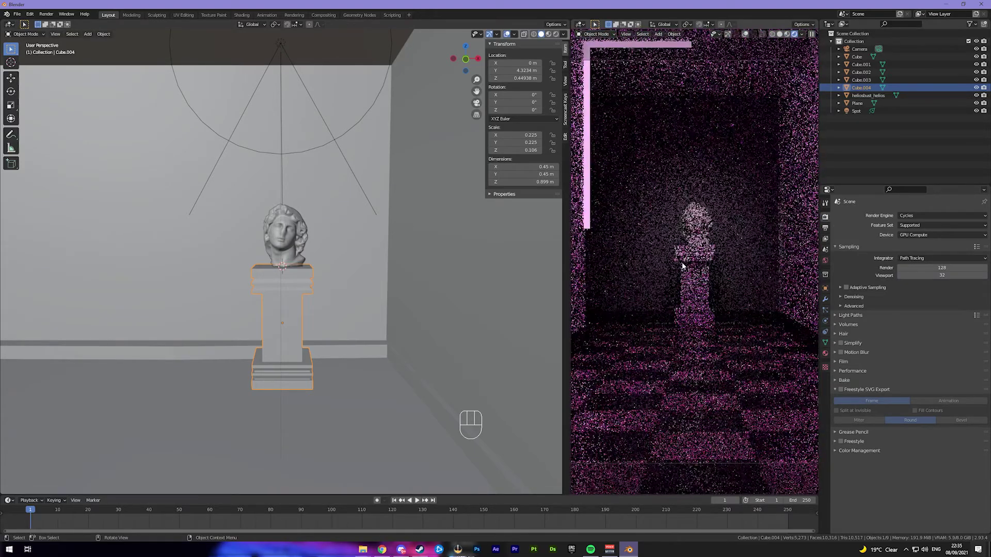
scroll(684, 264, down, 5)
scroll(683, 263, down, 3)
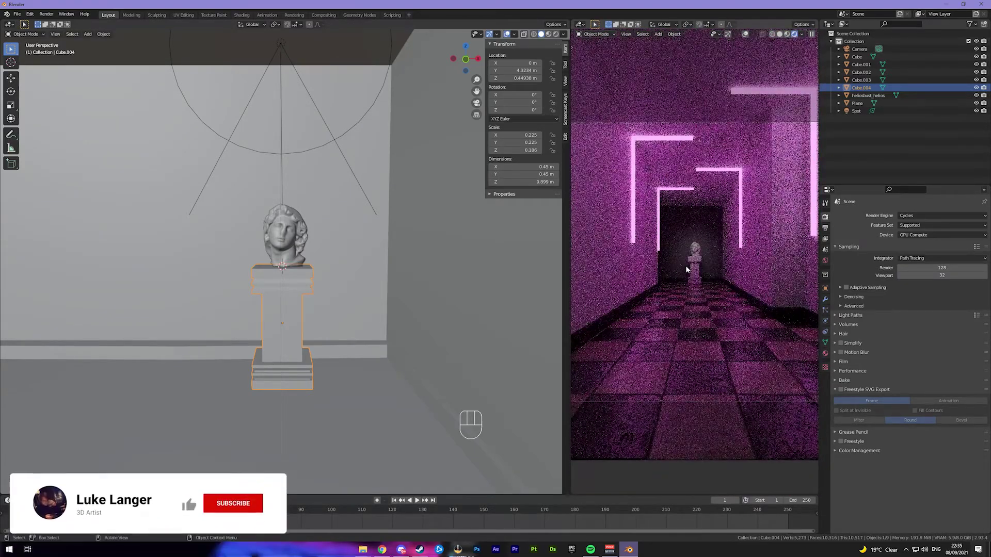
click(826, 227)
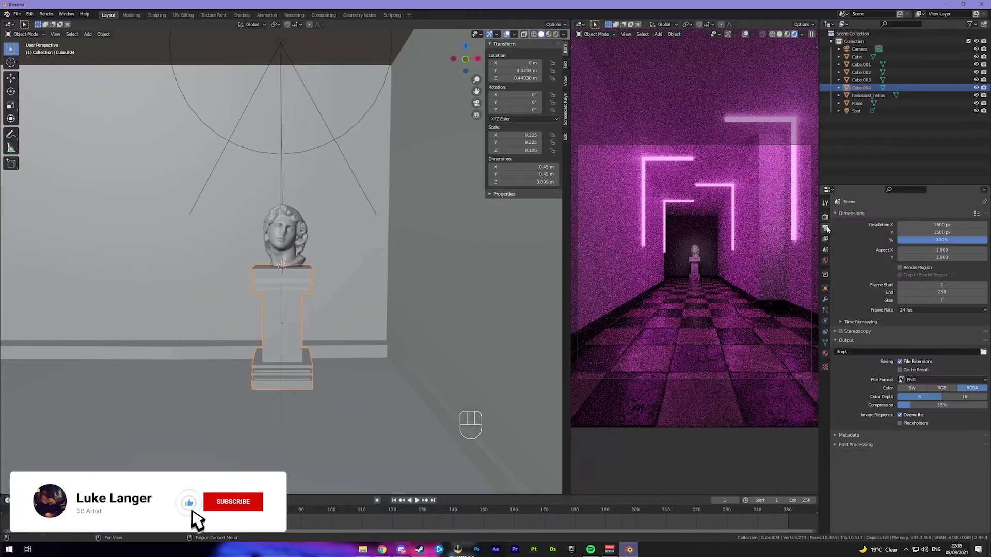
click(826, 218)
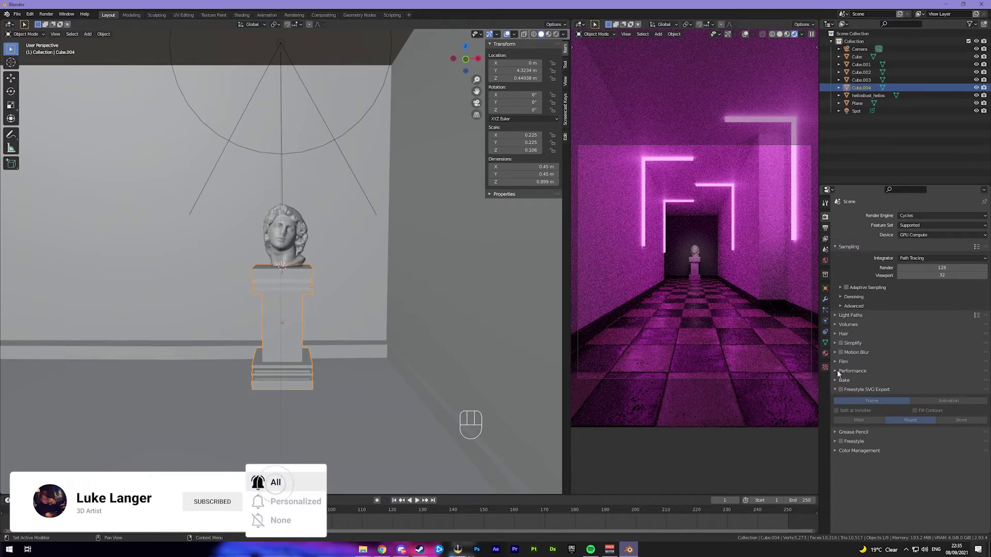
Set the Color Management look to Medium High Contrast.
click(846, 452)
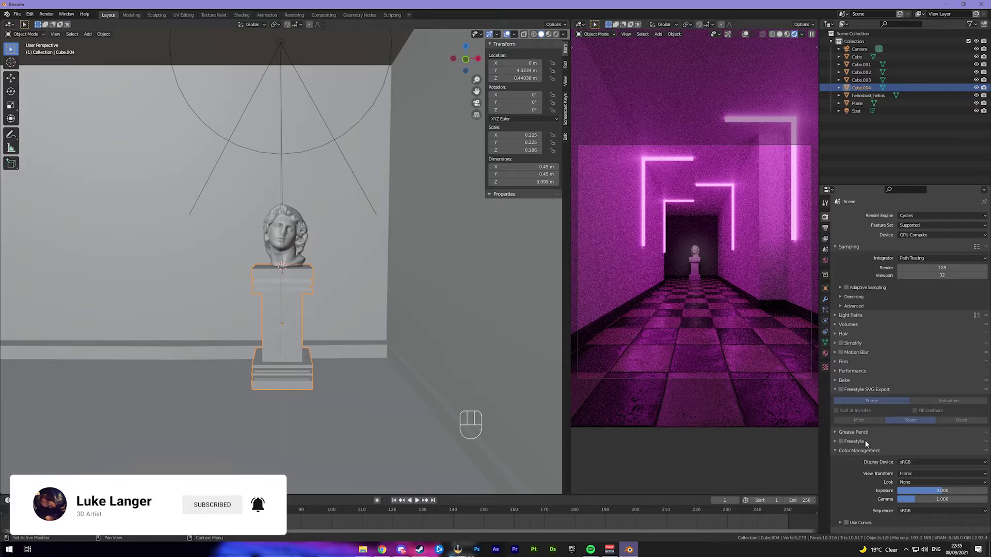
click(916, 482)
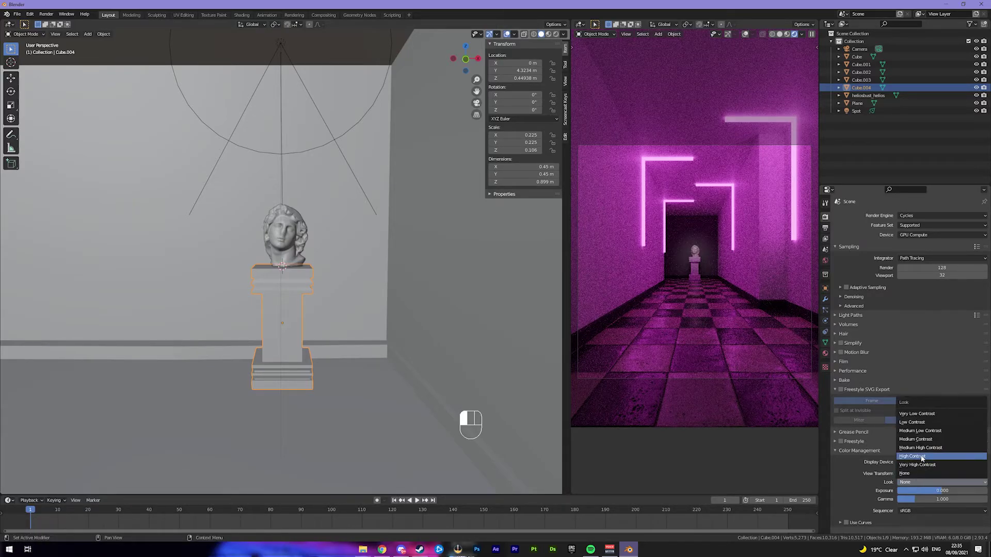
click(921, 455)
click(919, 482)
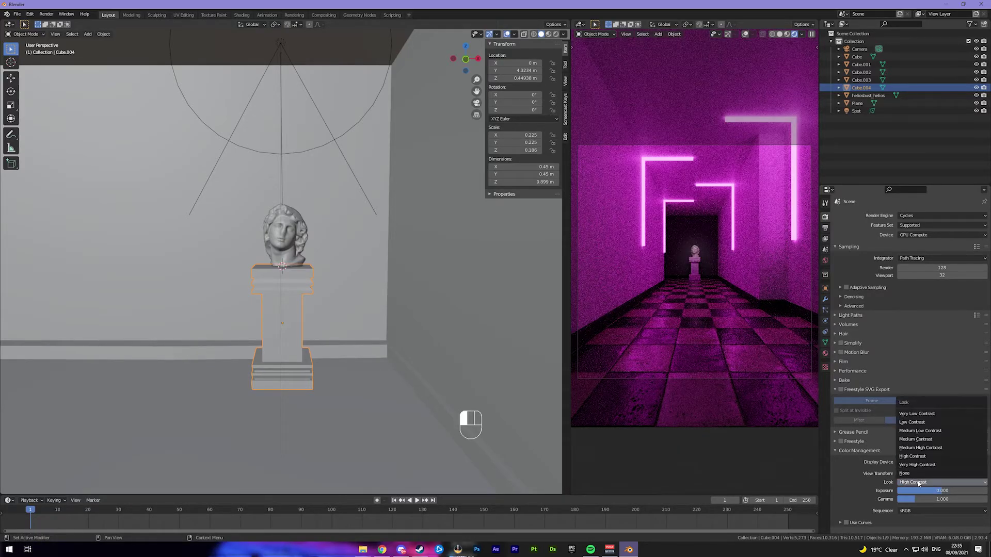
click(931, 448)
Set the World background colour to a magenta pink, then select the Plane.
click(825, 261)
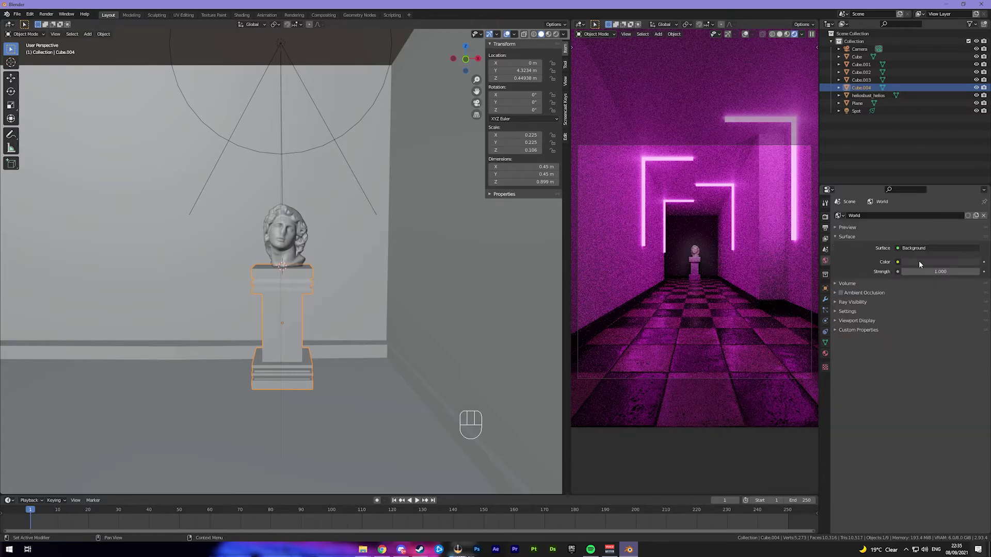
click(919, 262)
drag(974, 193, 953, 187)
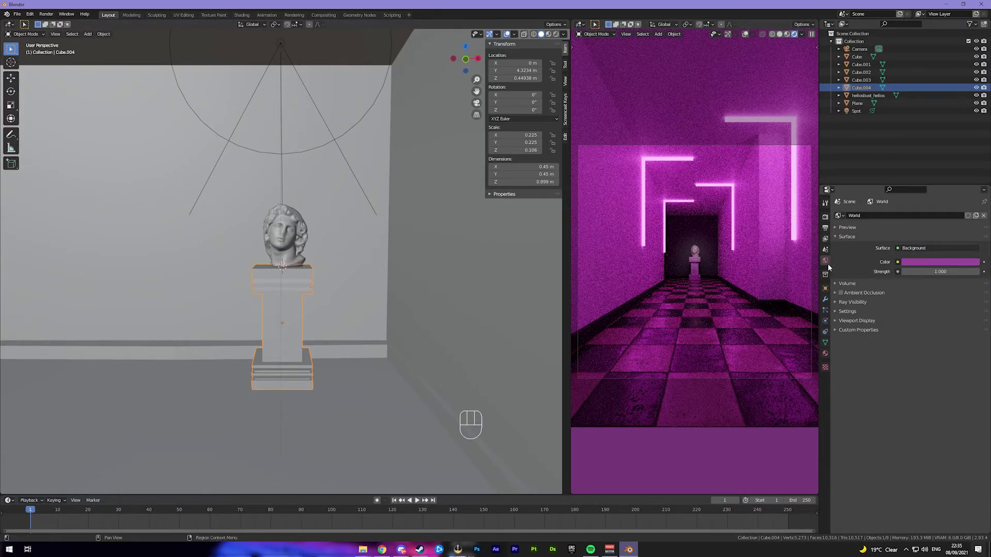
click(643, 217)
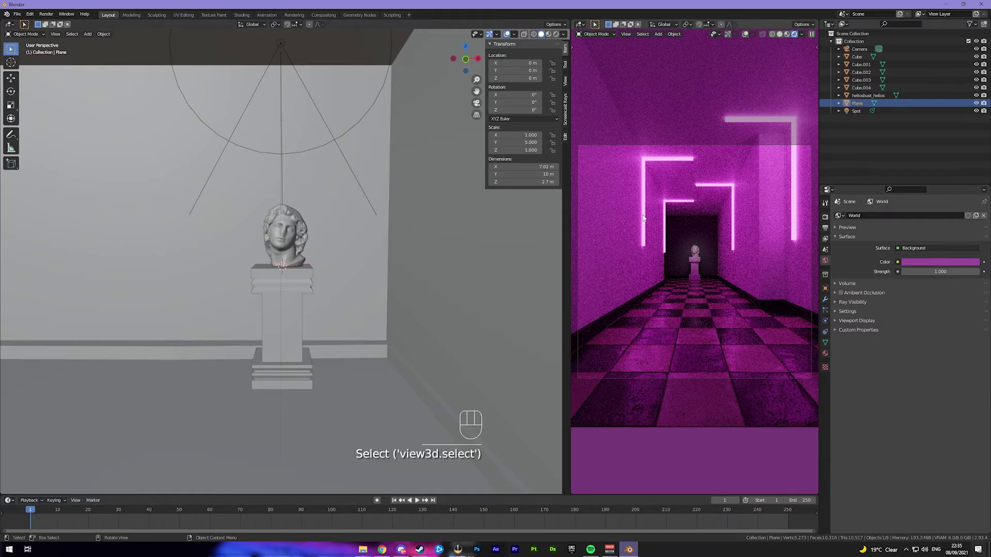
key(F12)
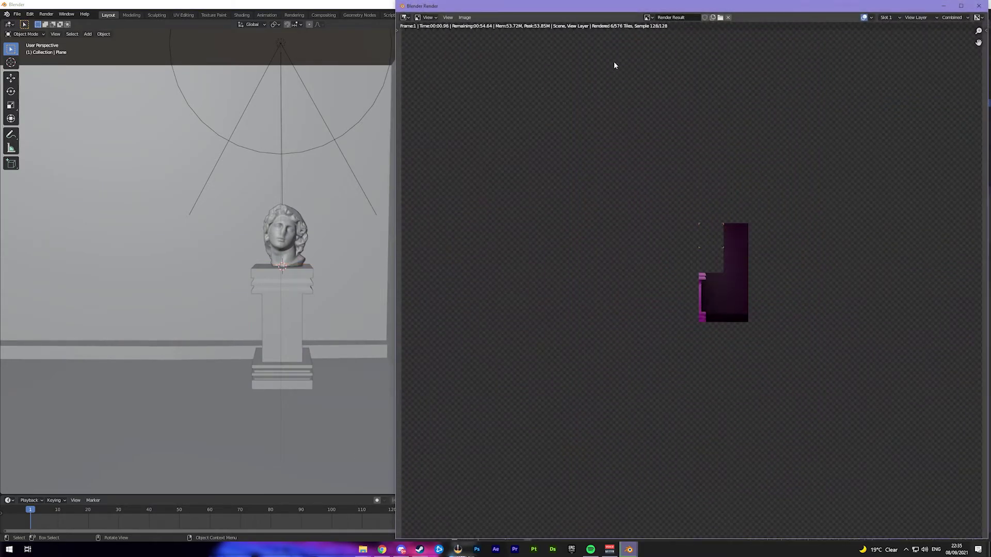
scroll(537, 243, up, 1)
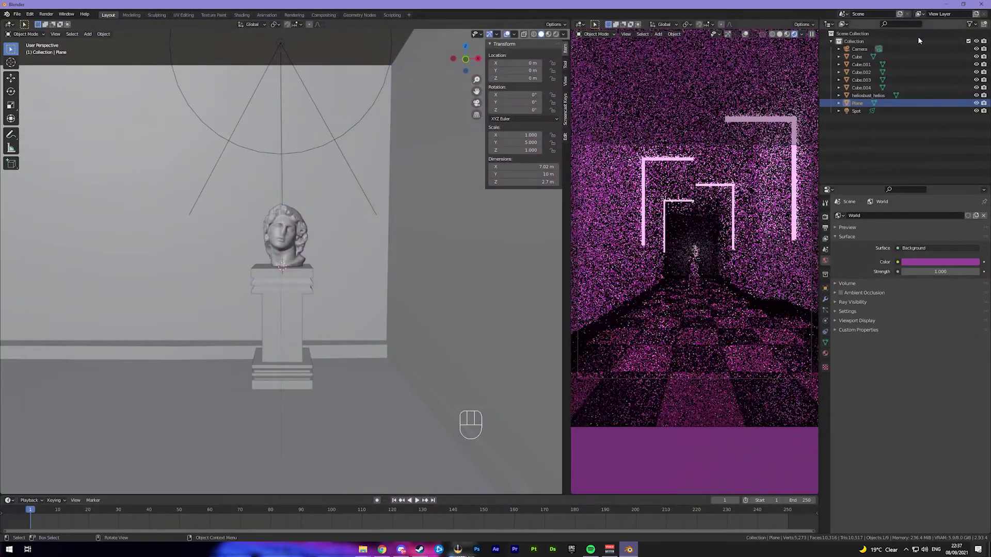
Set Cycles render samples to 512, enable adaptive sampling, and expand Denoising.
click(930, 267)
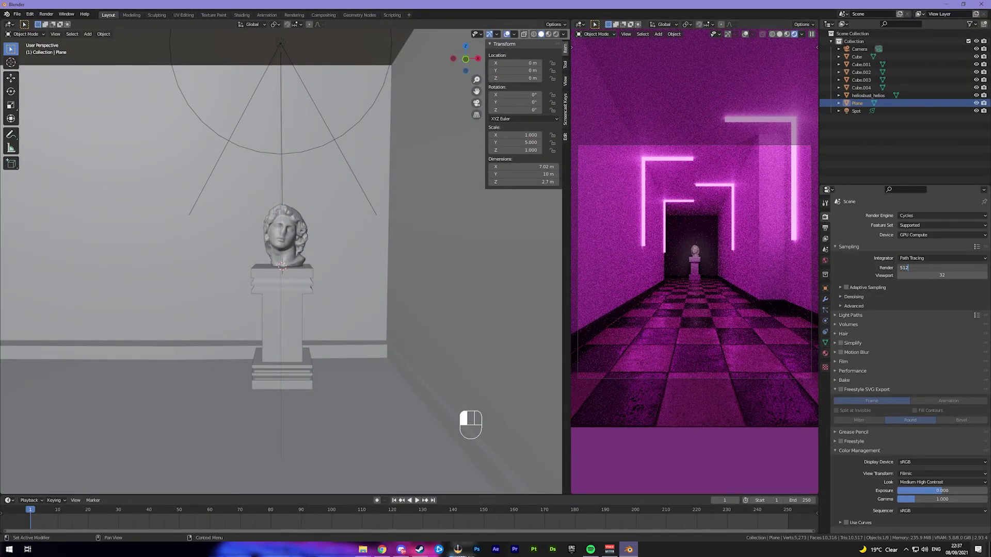
click(869, 264)
click(847, 288)
click(840, 296)
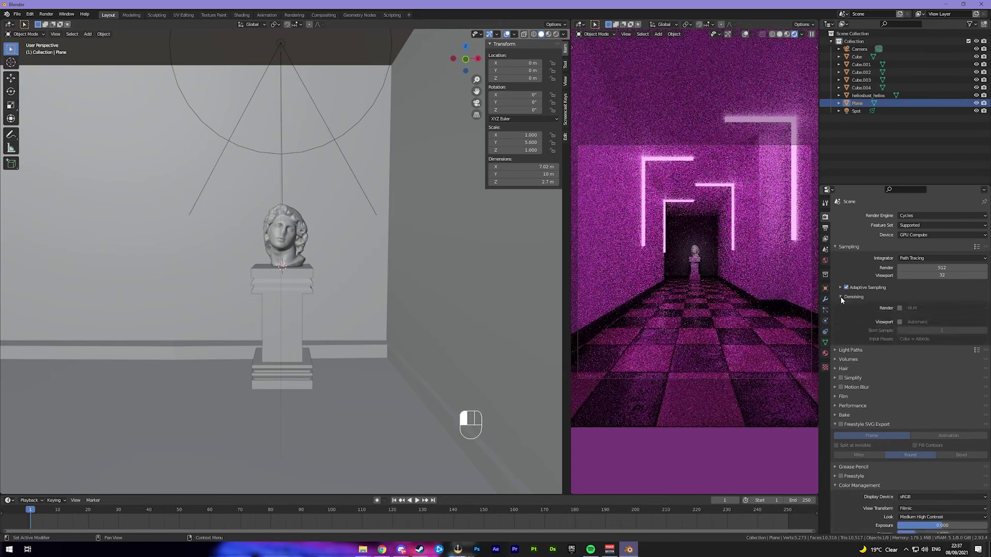